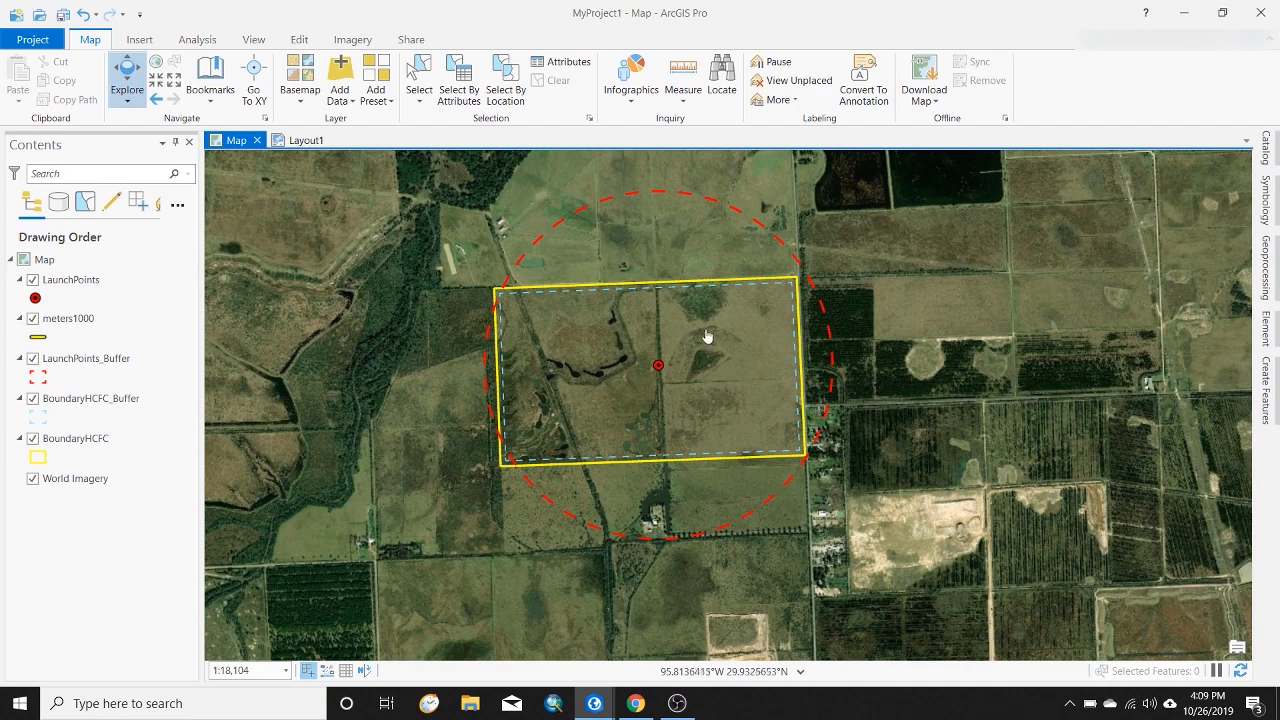
Add the Create Feature Class tool to the geoprocessing favorites
drag(721, 340, 731, 368)
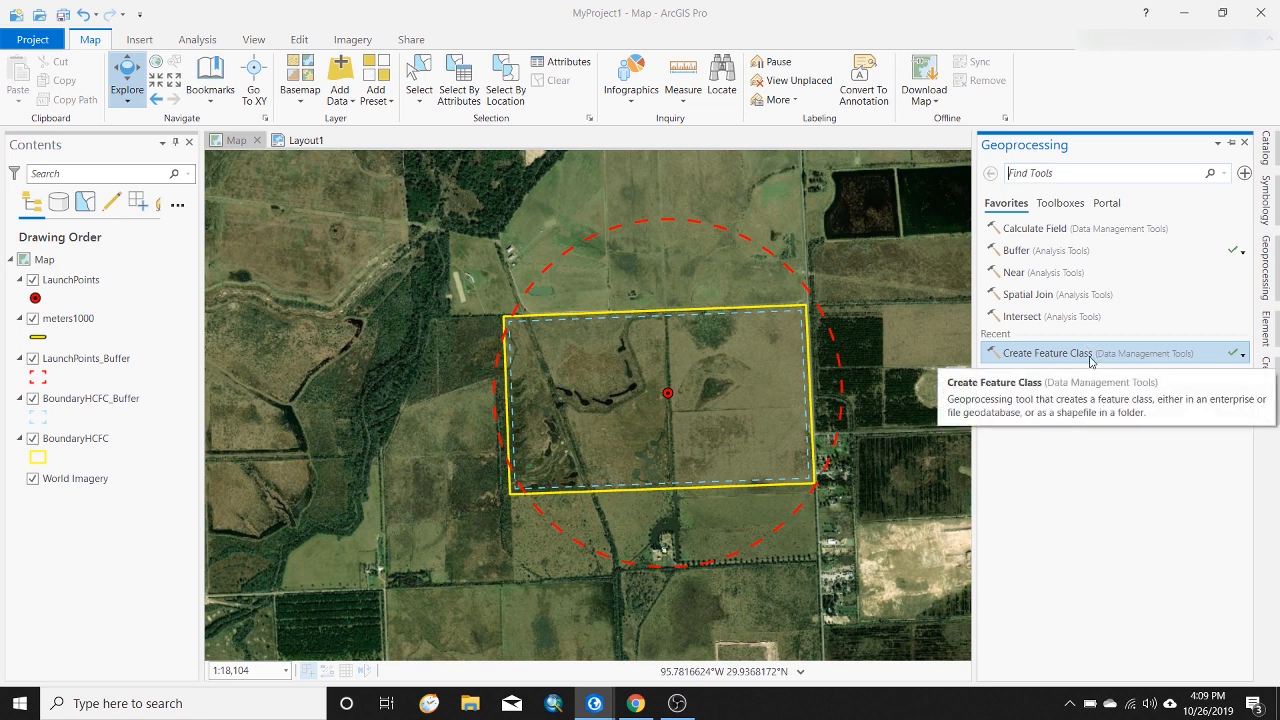
right_click(1022, 352)
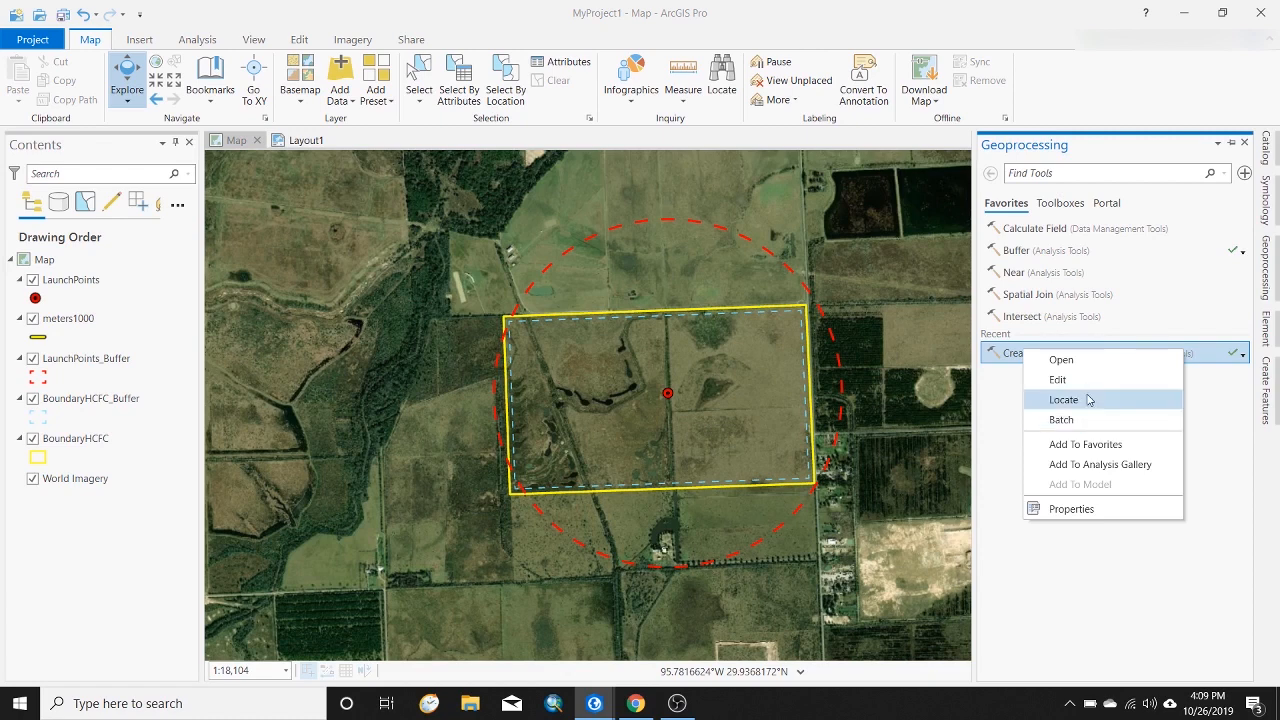
click(1119, 446)
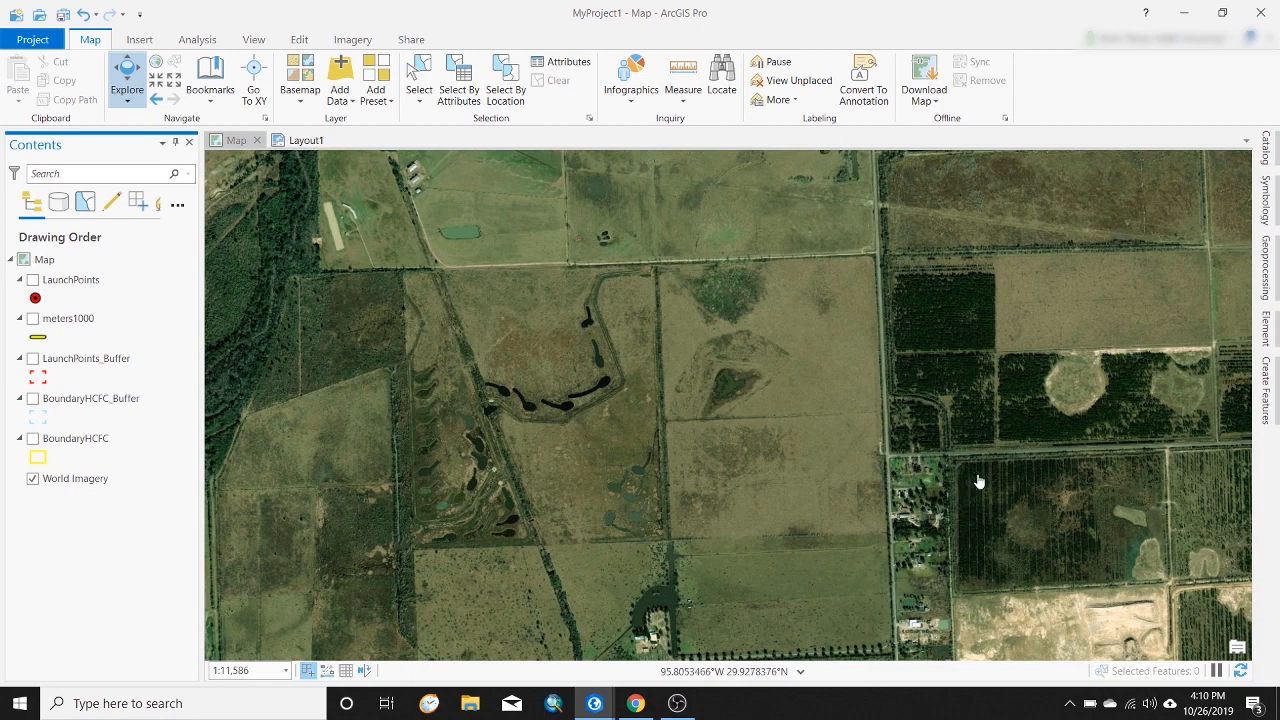
Search the geoprocessing tools for "create feature" and open the Create Feature Class tool
click(1270, 269)
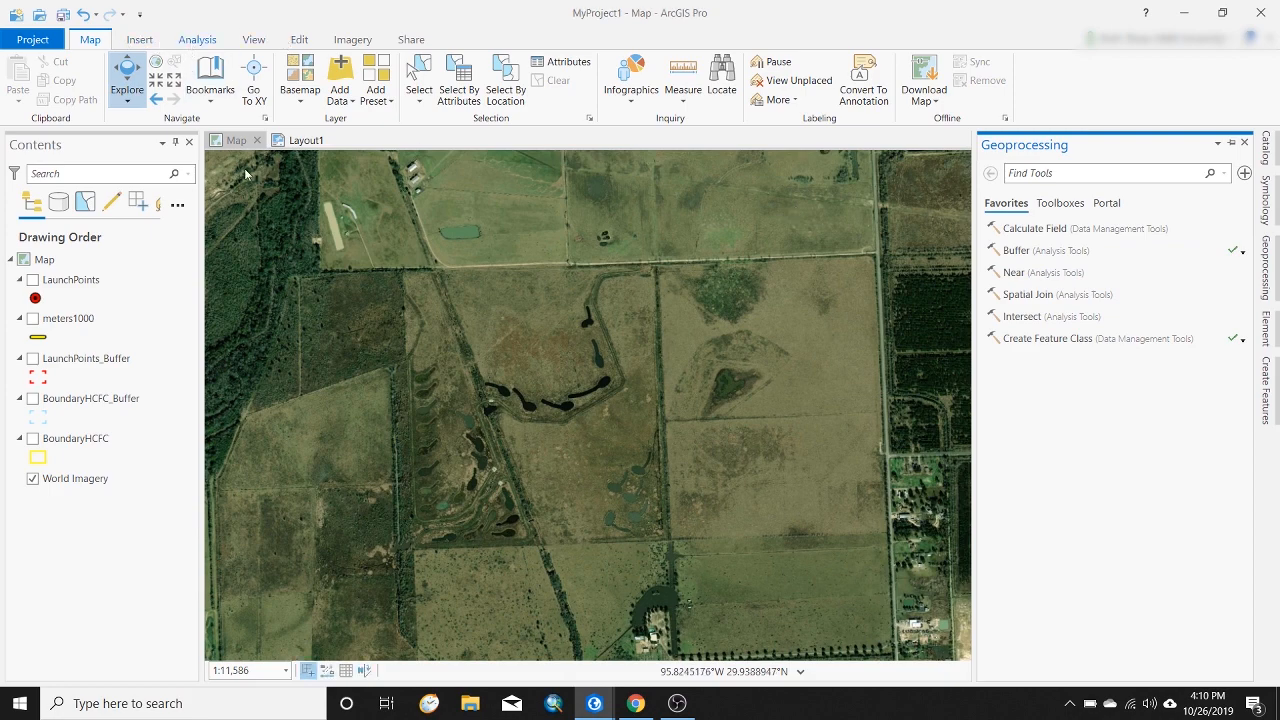
click(197, 39)
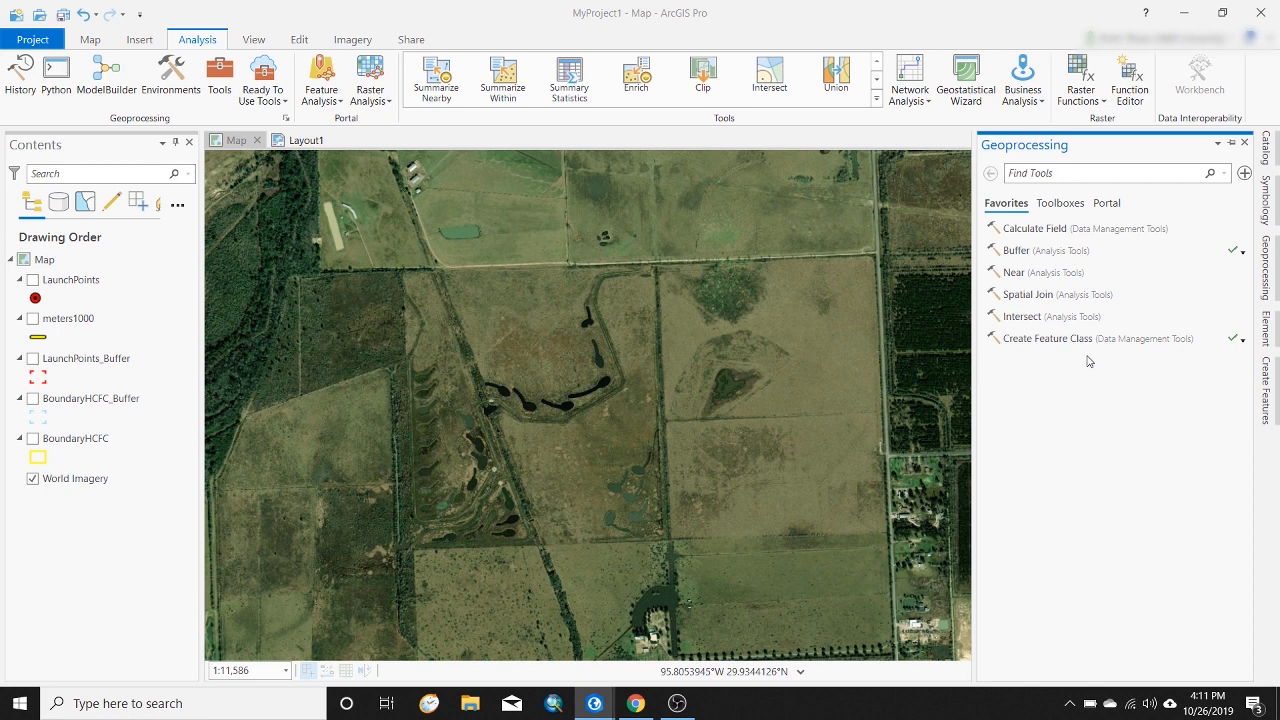
click(1047, 174)
text(create feature c)
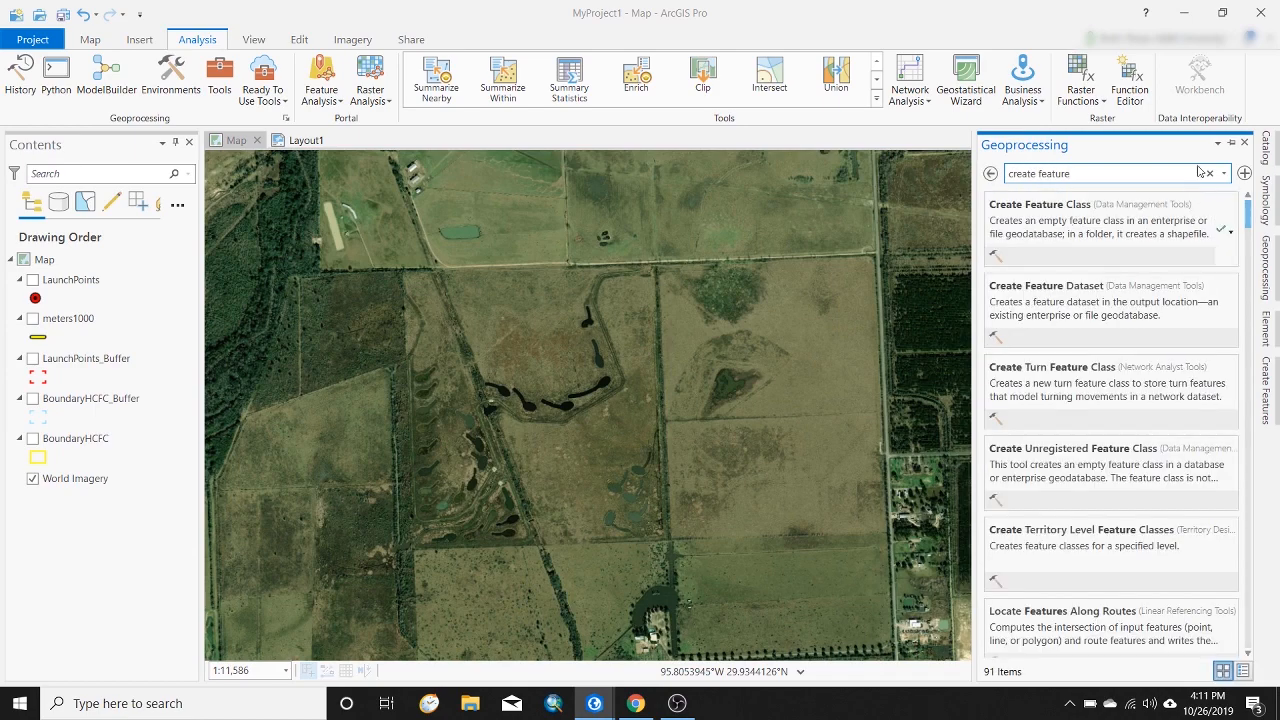
click(1149, 220)
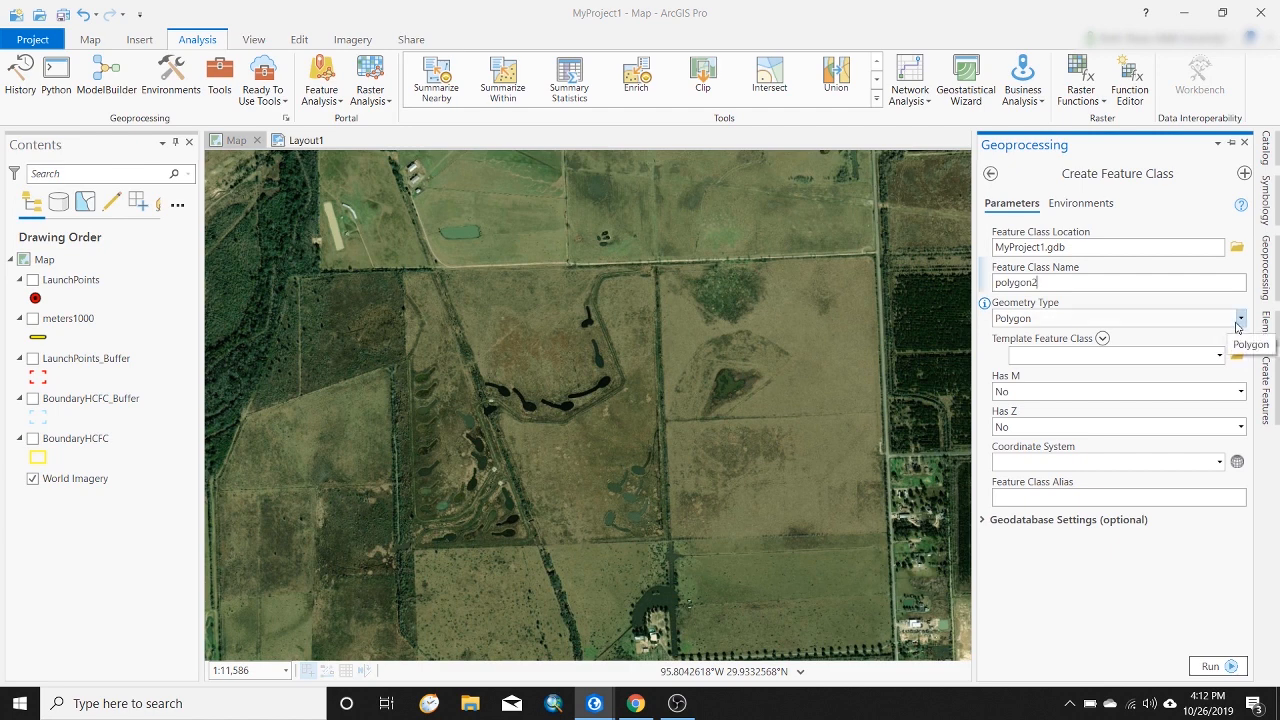
Create a Polygon feature class named polygon2 in MyProject1.gdb, using the current map's coordinate system
click(1239, 319)
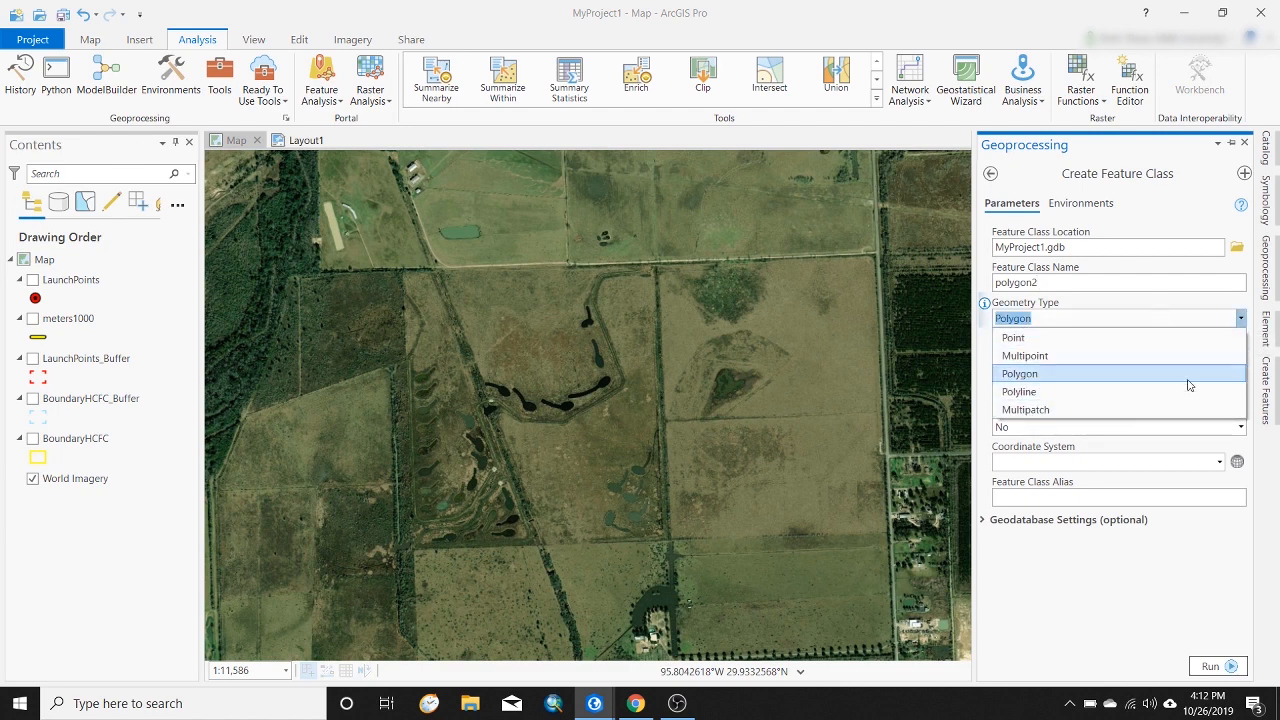
click(1089, 381)
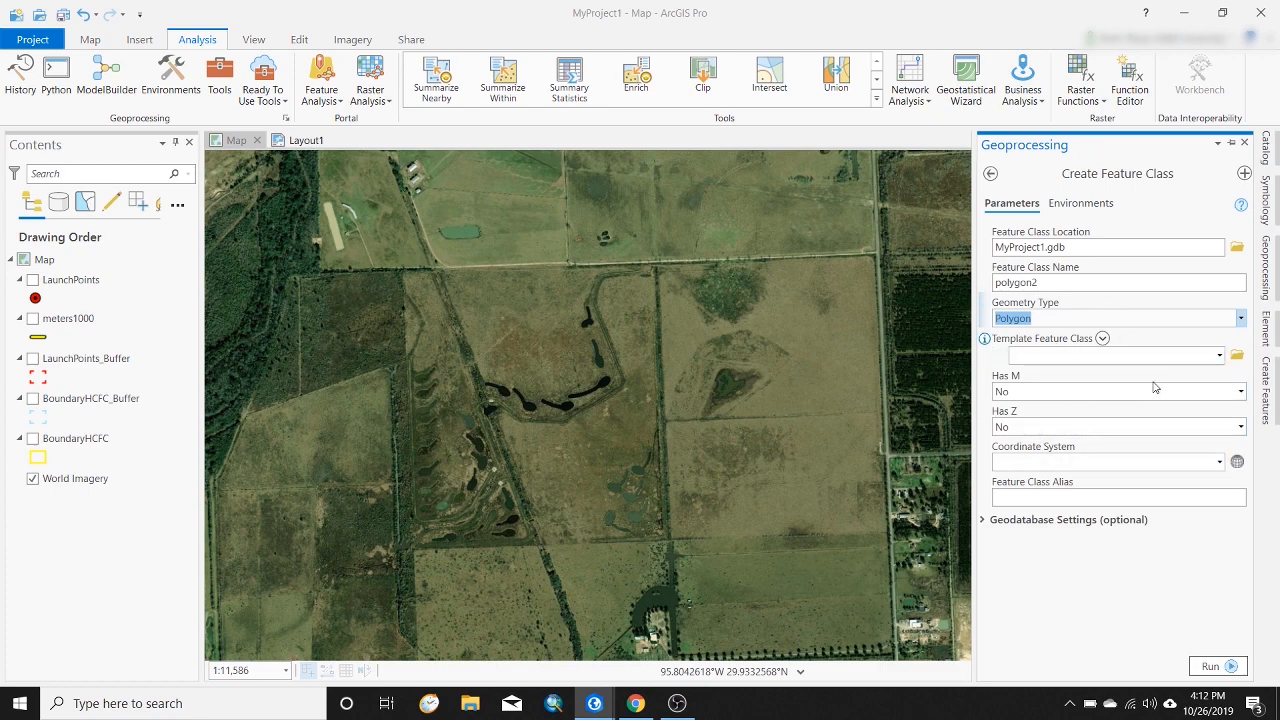
click(1238, 462)
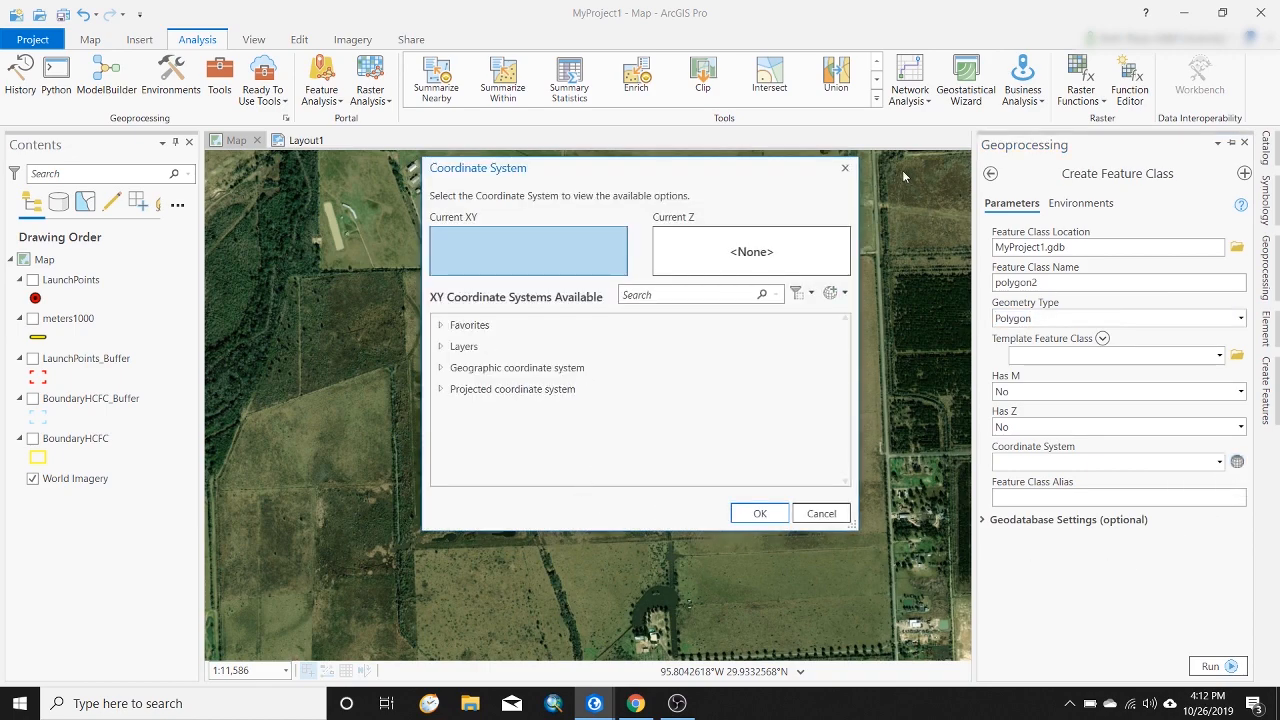
click(845, 168)
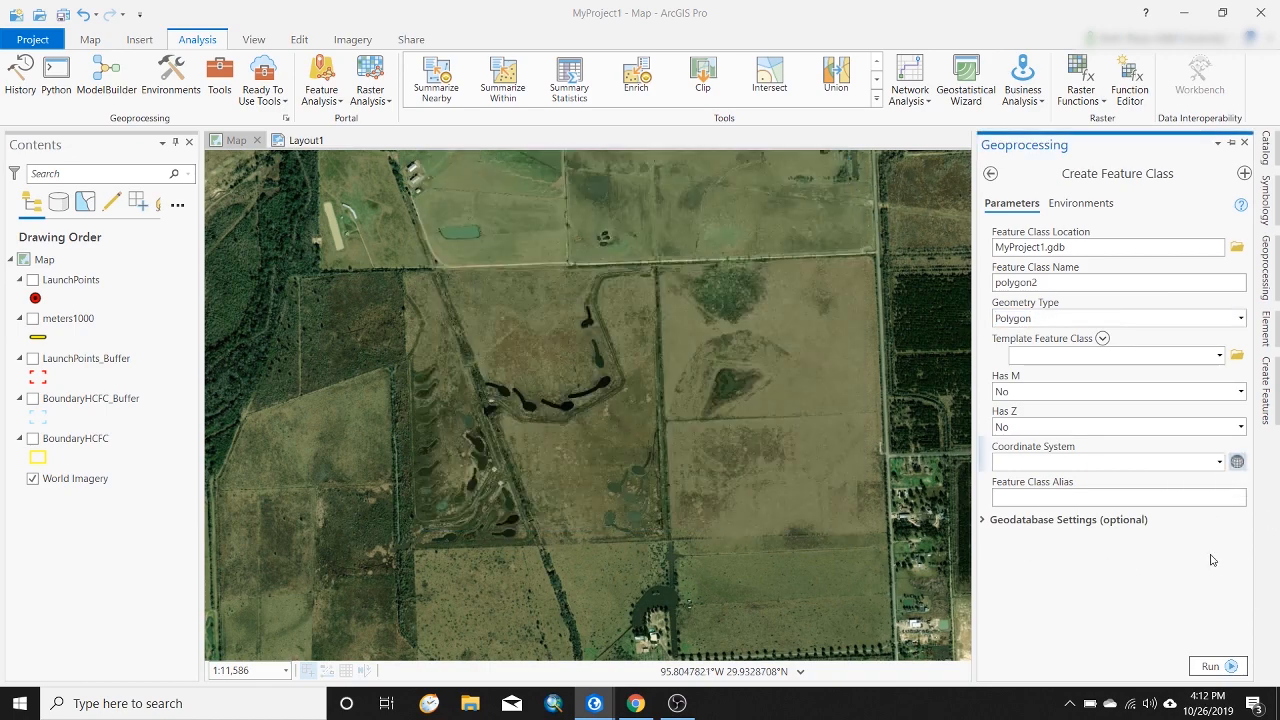
click(1219, 465)
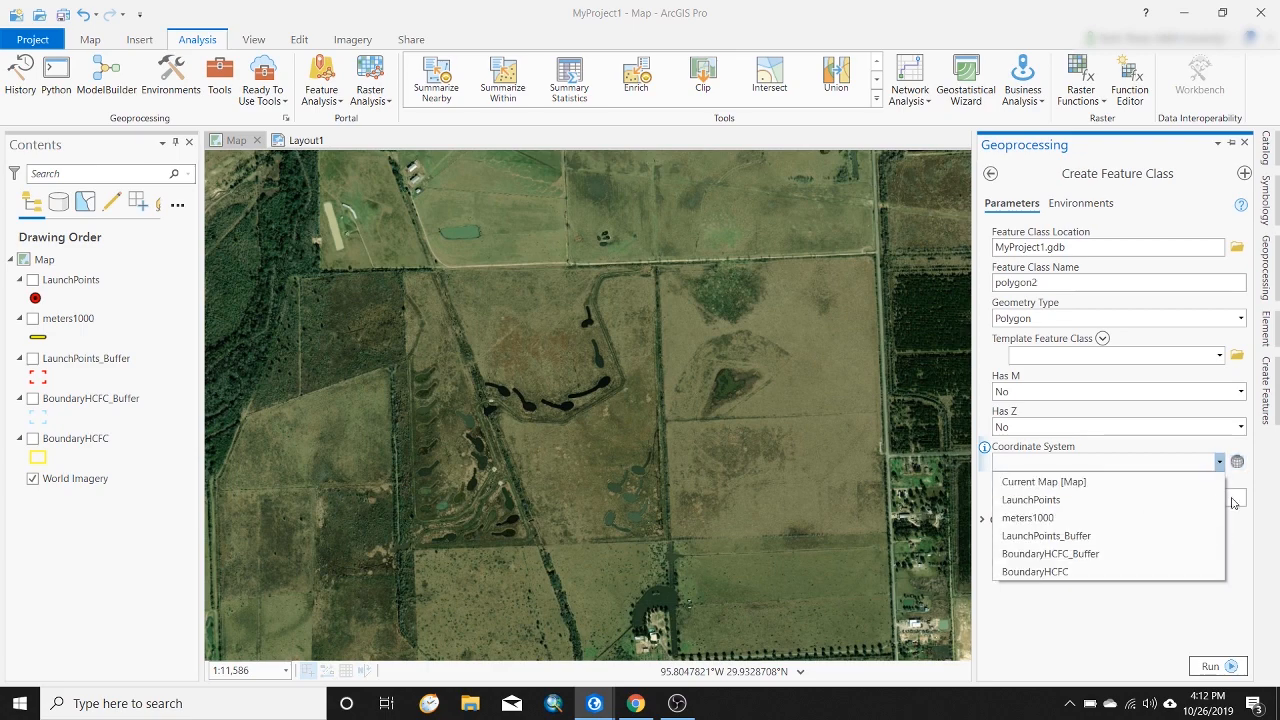
click(1155, 484)
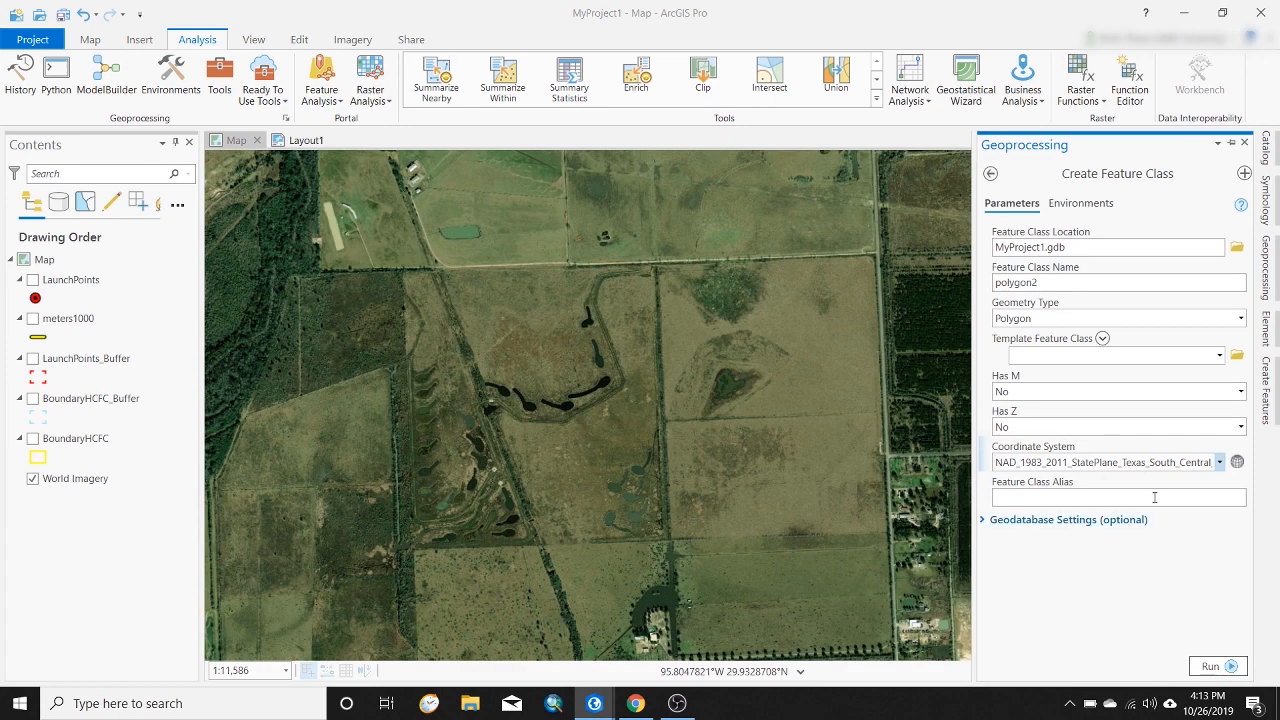
click(1211, 667)
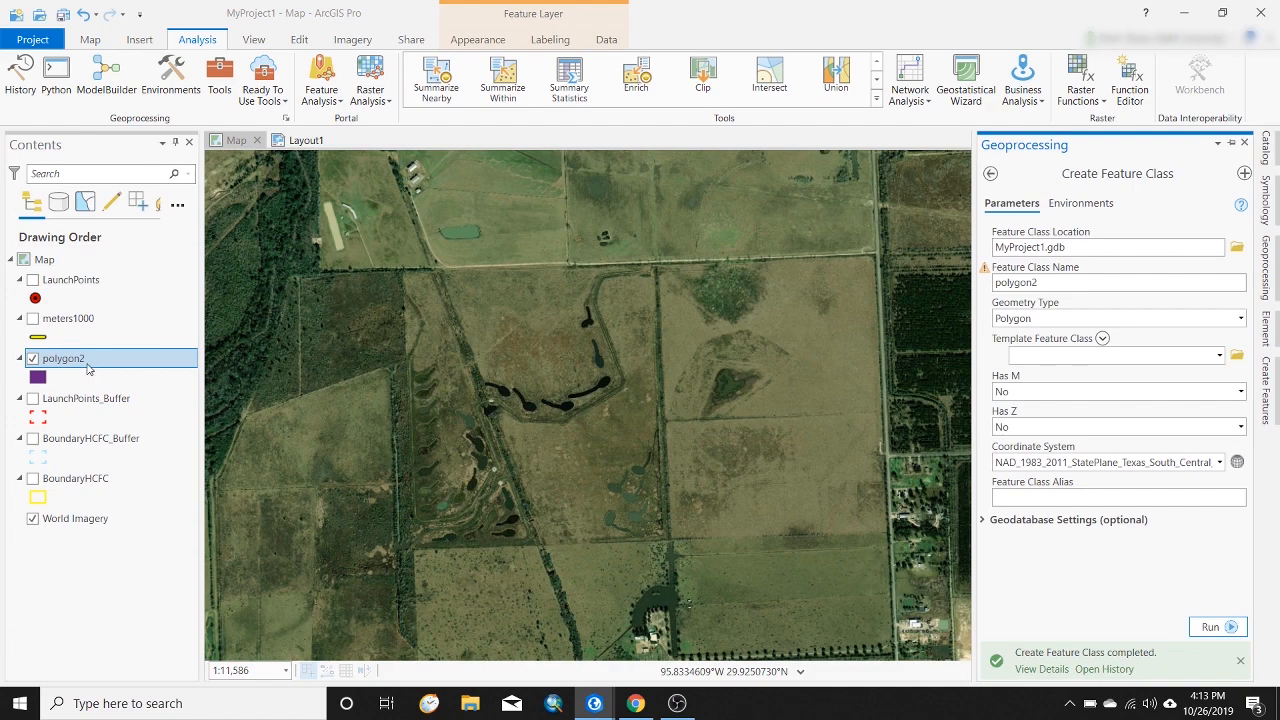
Check the contents of the MyProject1.gdb database in the project catalog for the new polygon2 feature class
click(1264, 148)
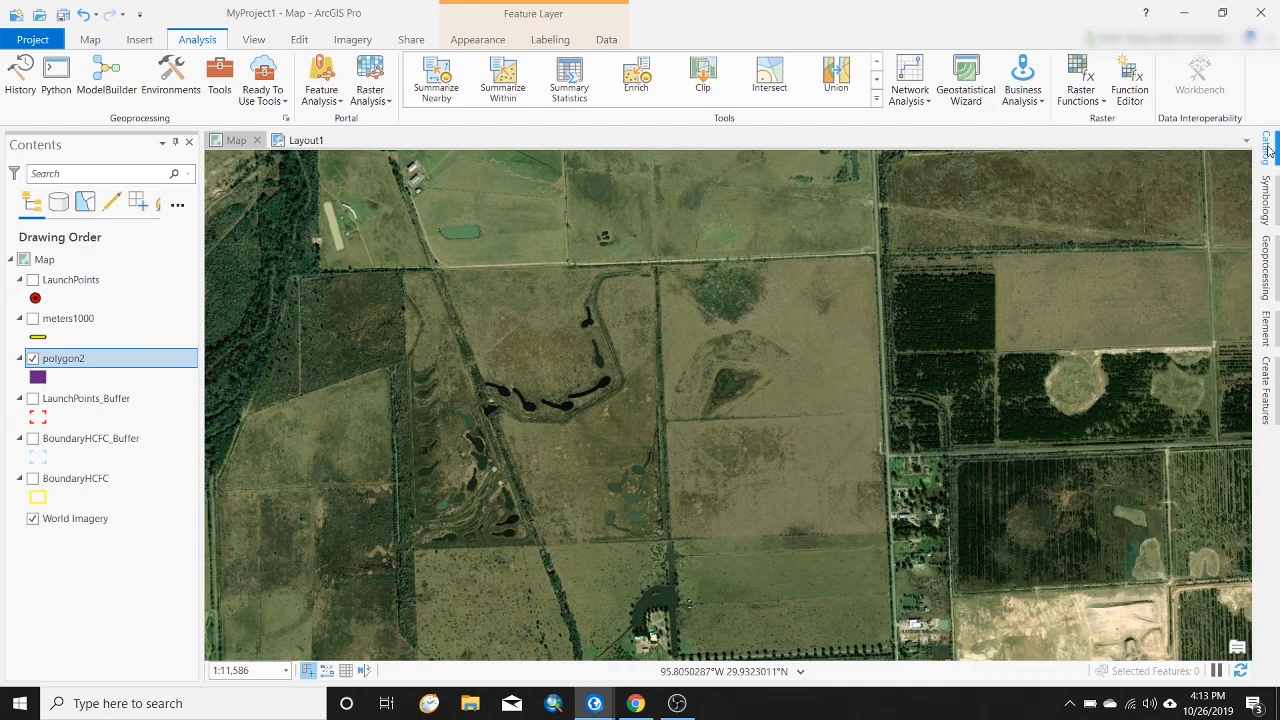
click(1004, 263)
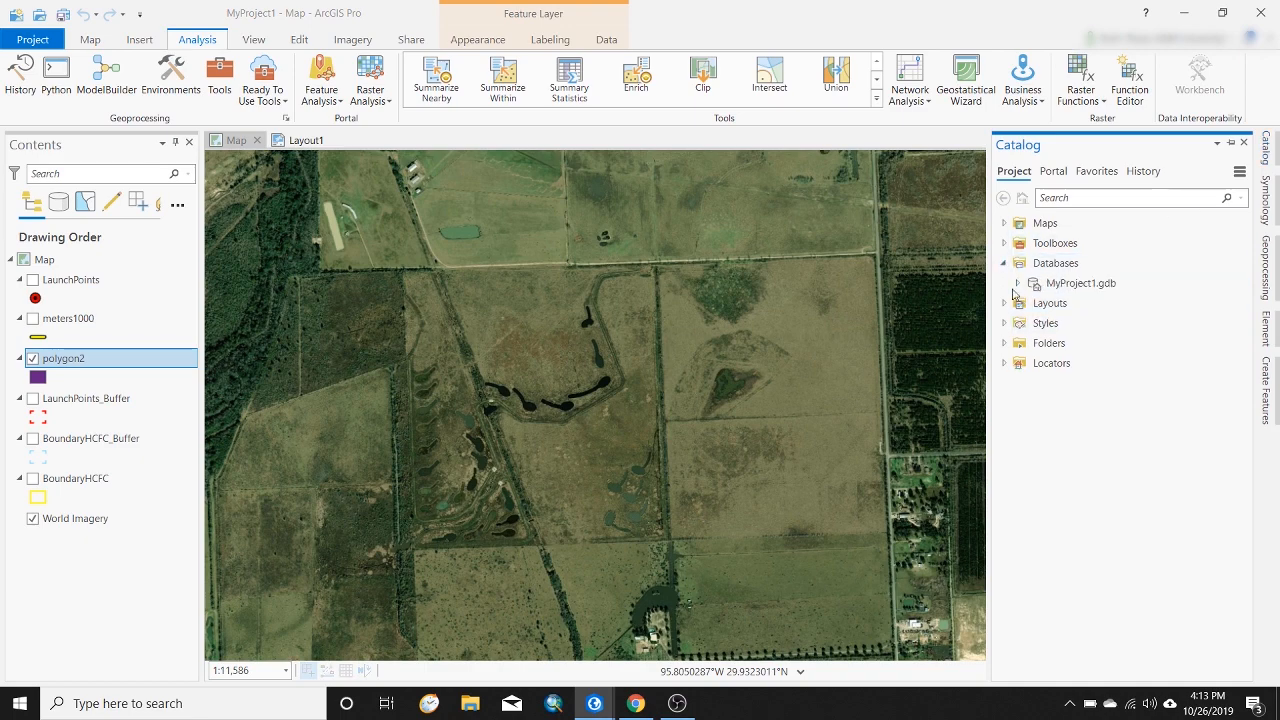
click(1018, 284)
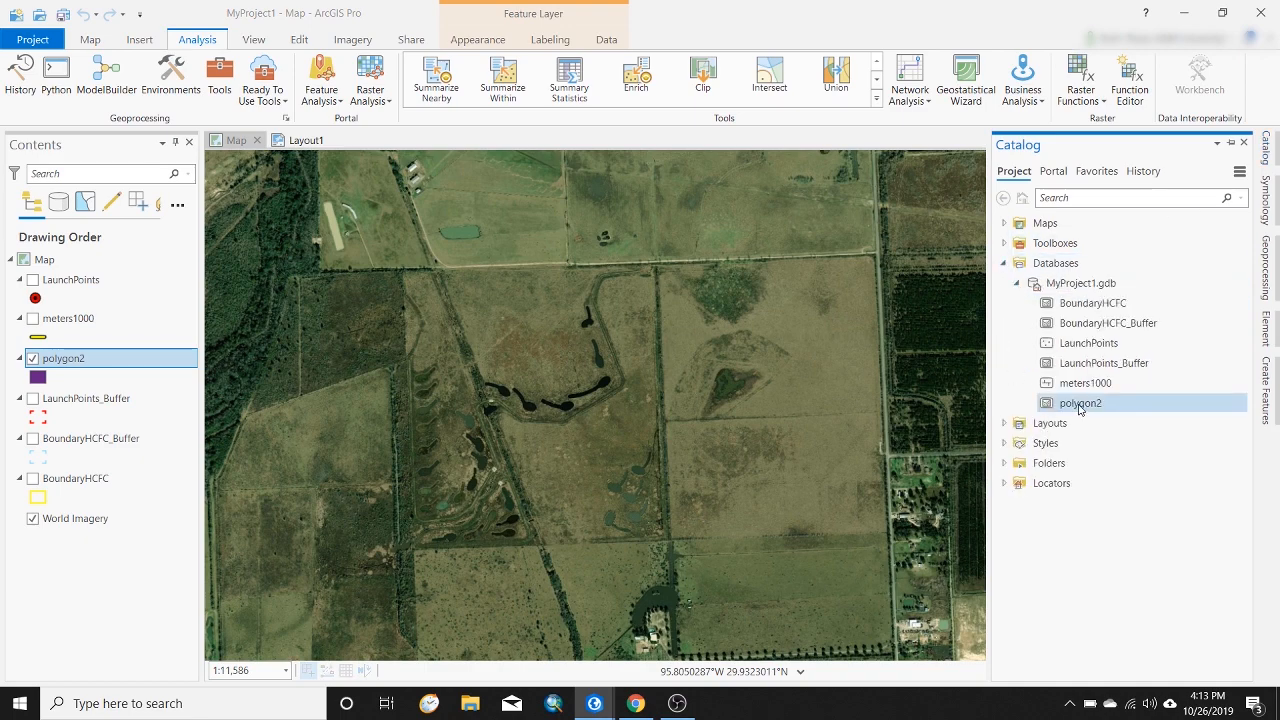
mouse_move(1098, 410)
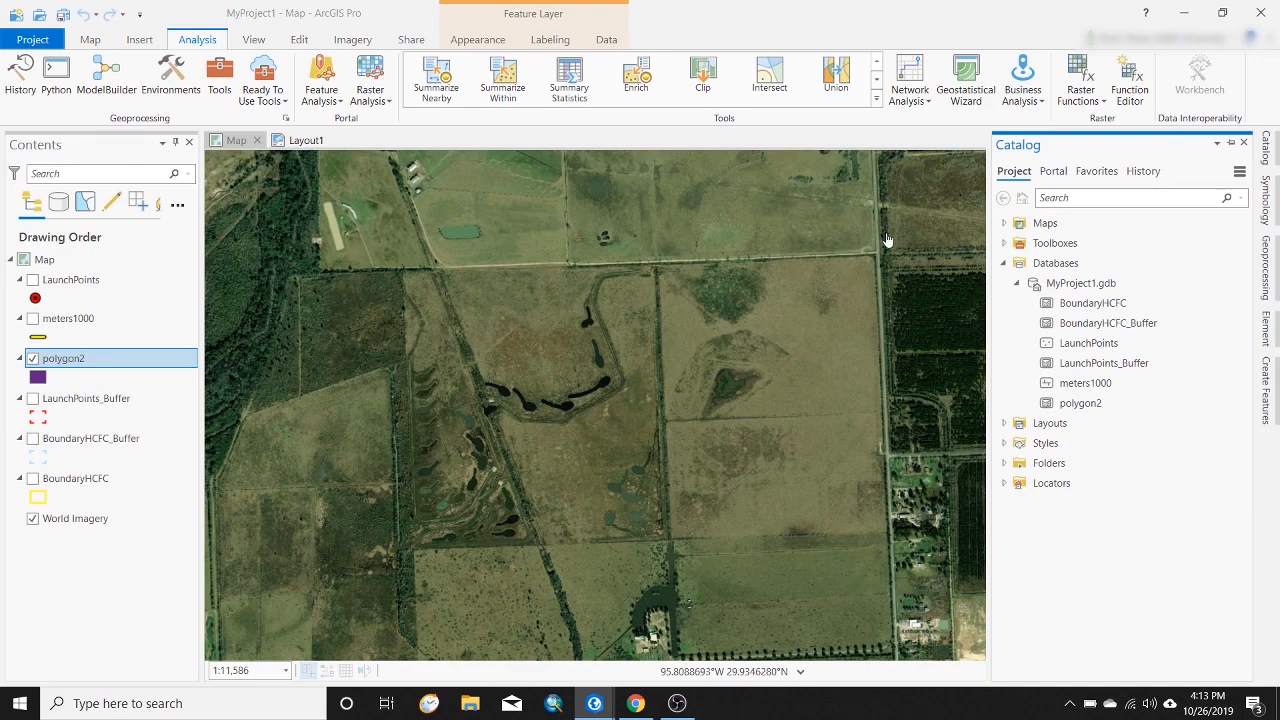
click(1230, 146)
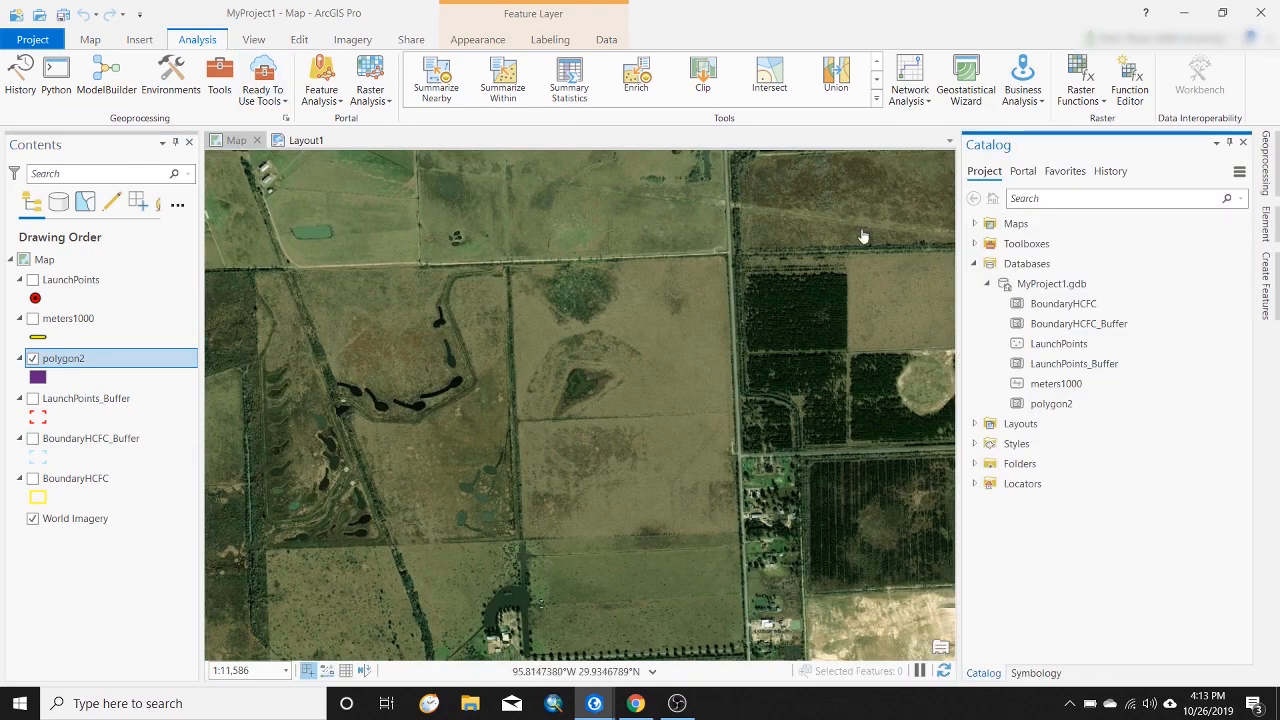
click(1230, 142)
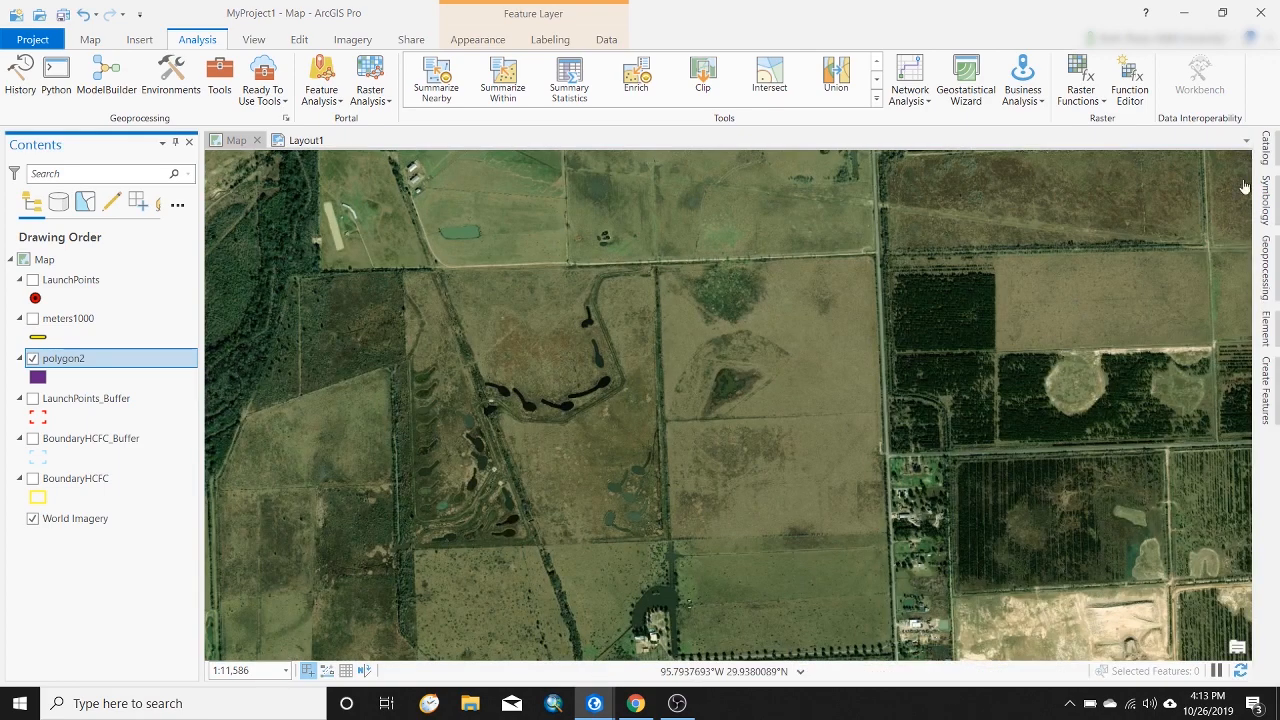
Open the Create Features templates for drawing new features on the map
drag(477, 323, 519, 328)
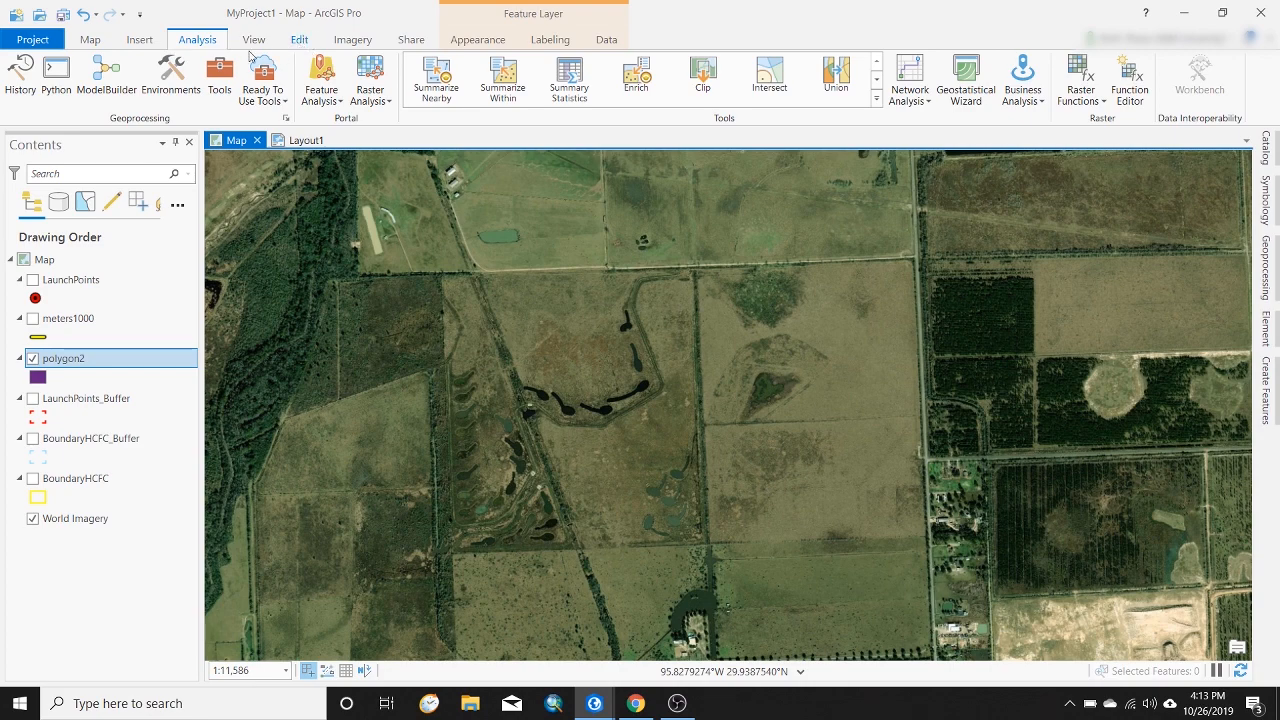
click(297, 40)
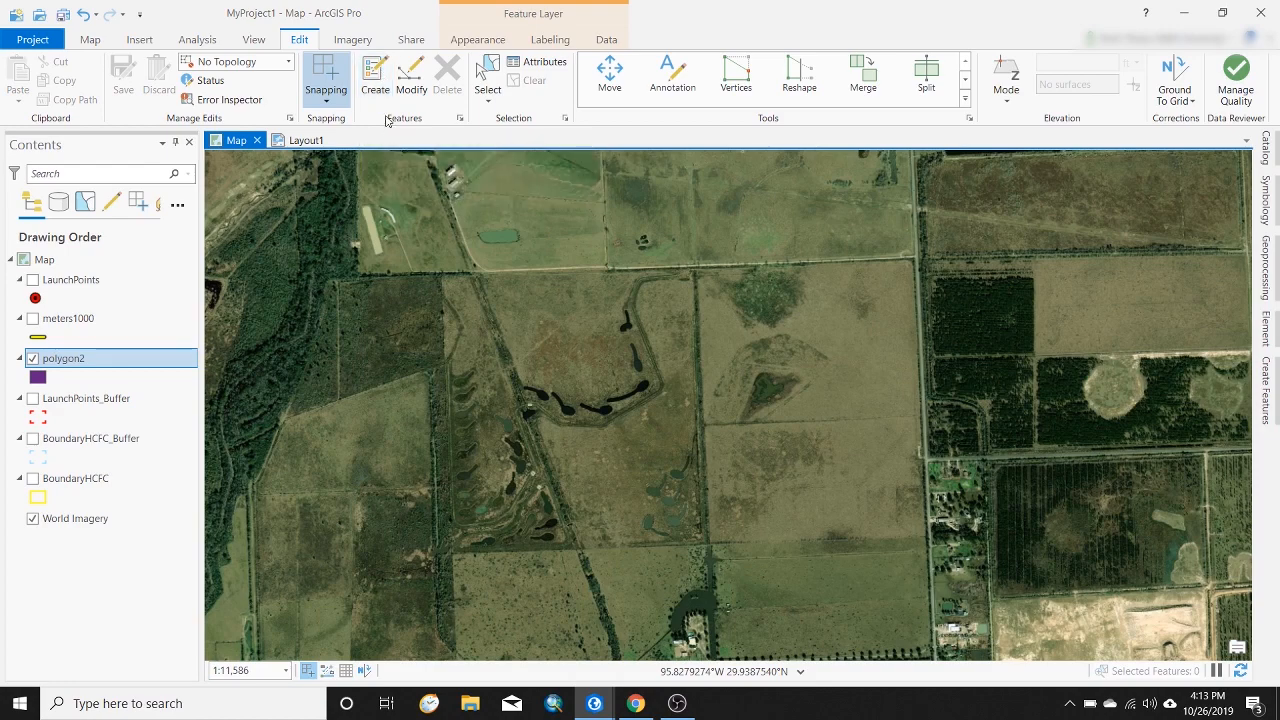
click(376, 84)
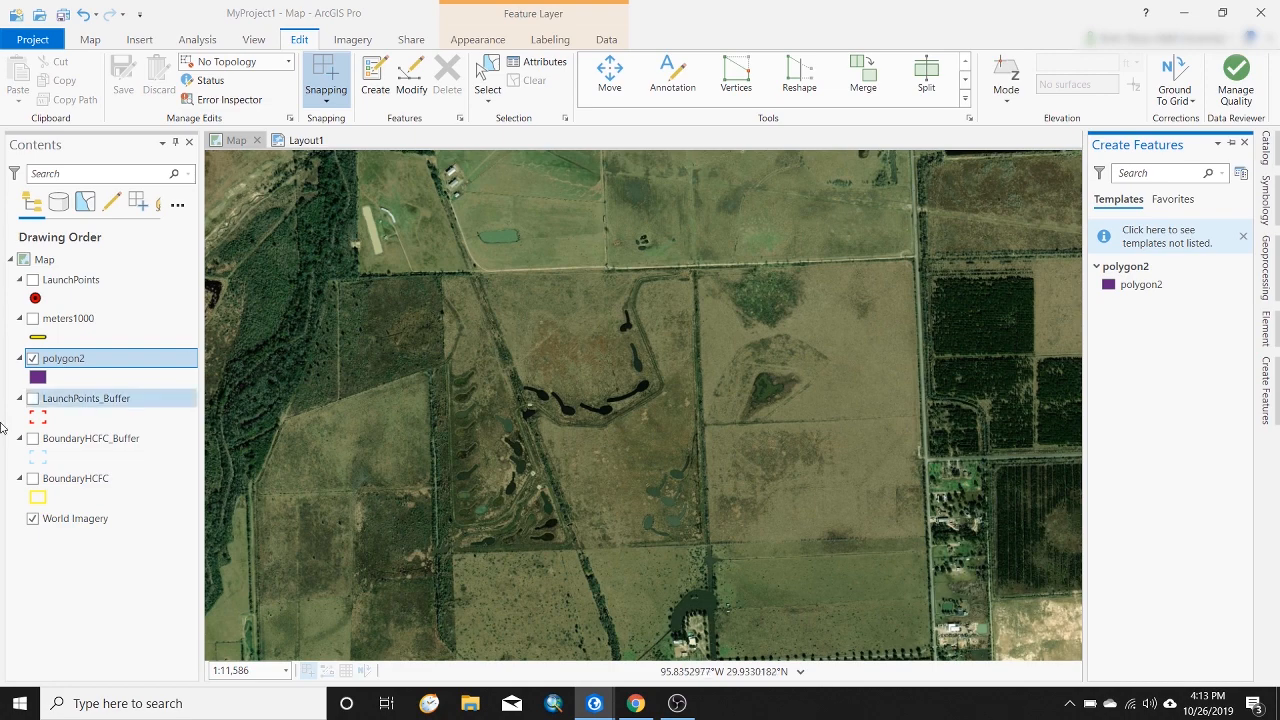
Show the meters1000 layer to compare the available feature templates, and hide it again
click(33, 318)
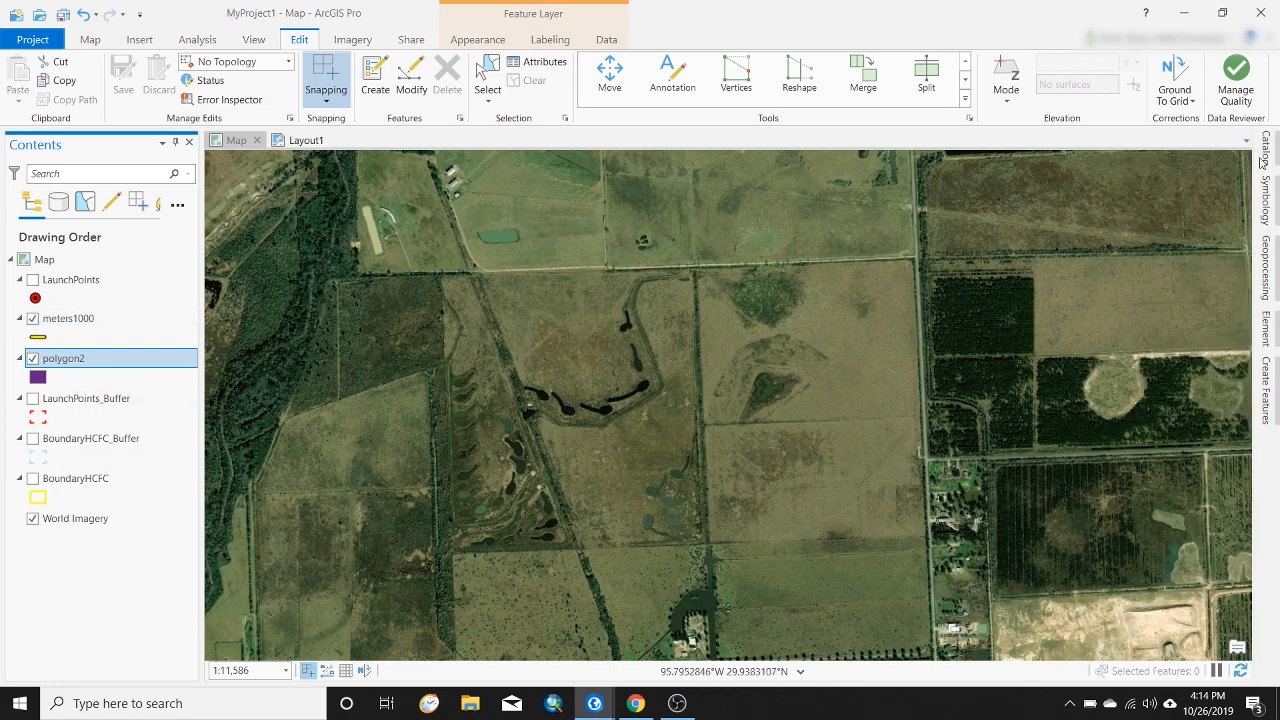
click(1265, 385)
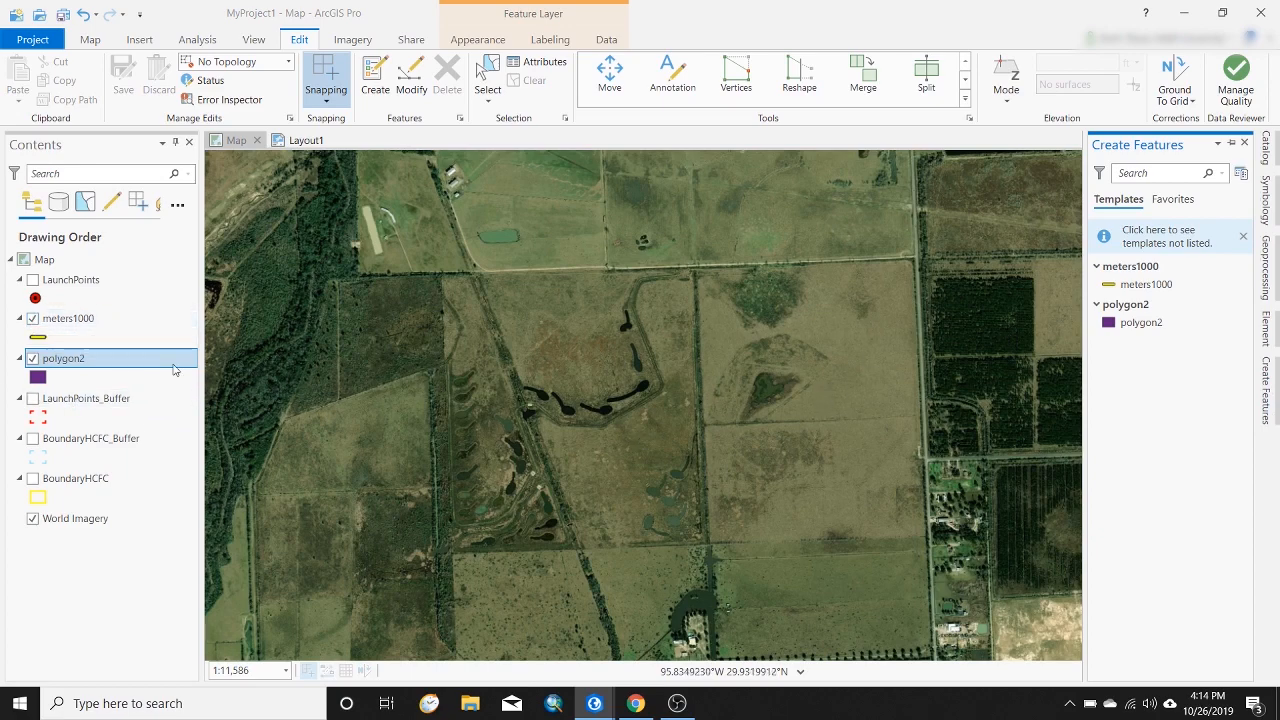
click(32, 319)
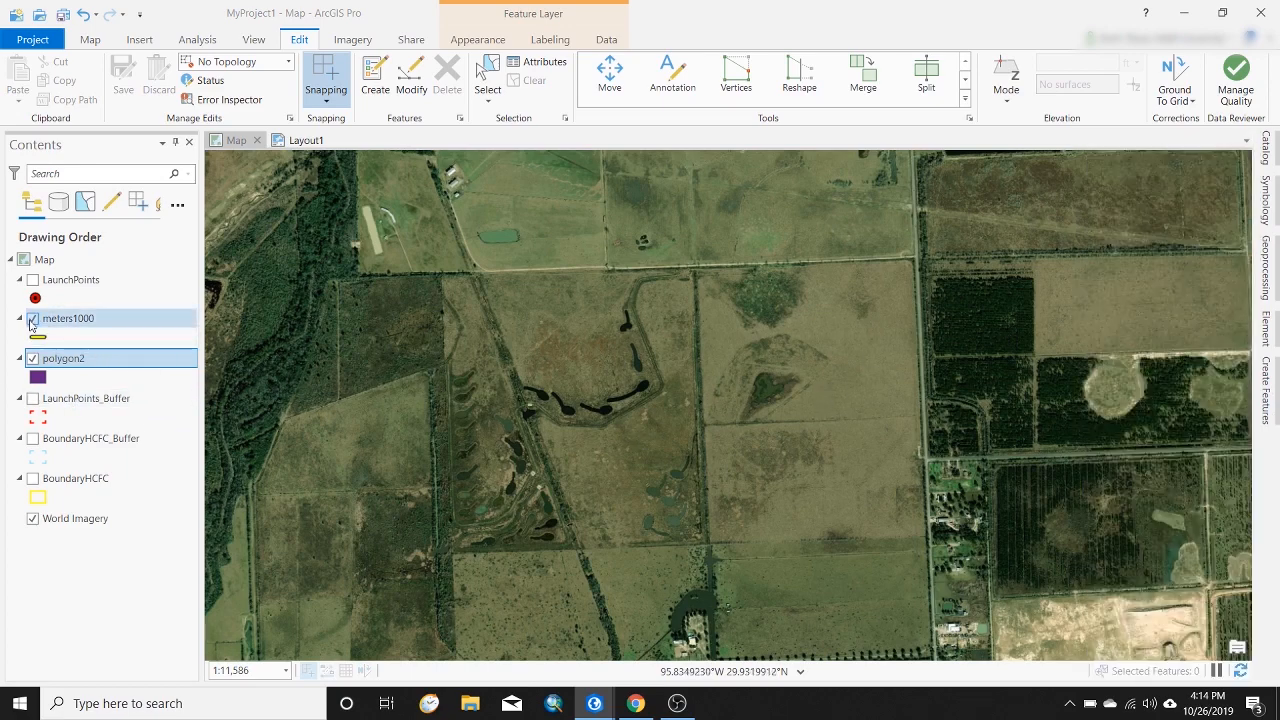
click(1272, 420)
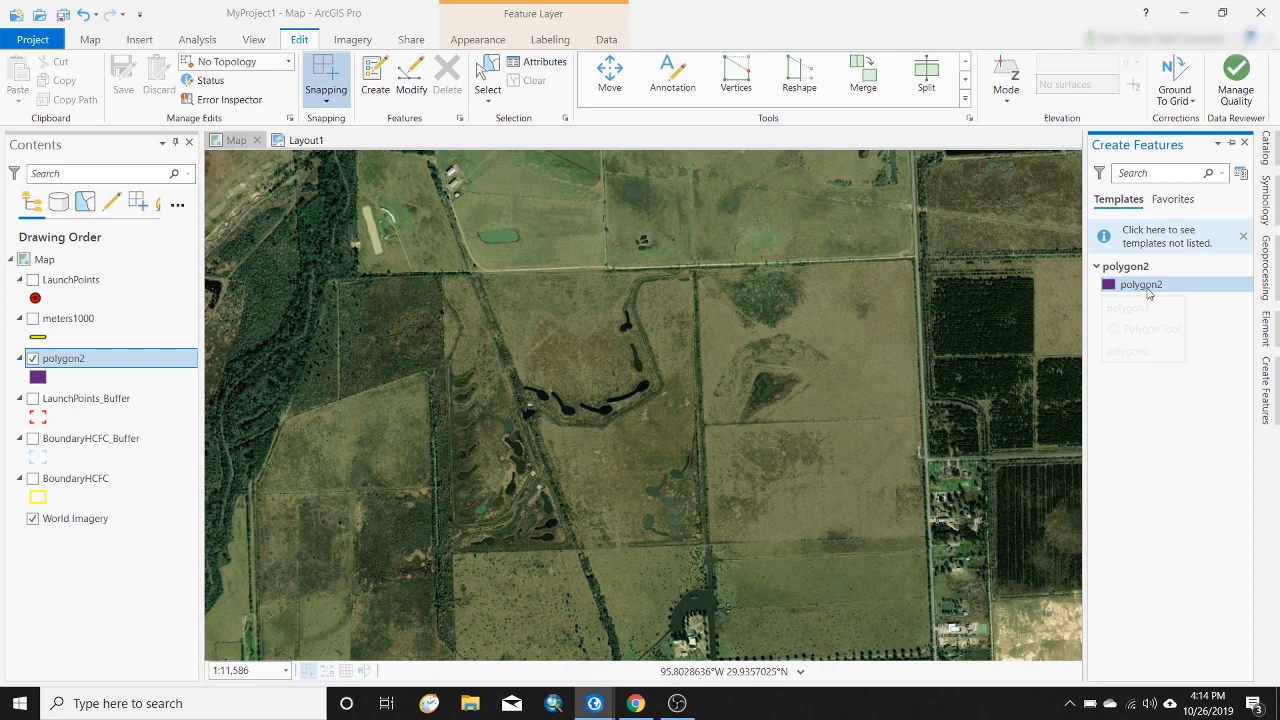
Start a new polygon2 feature with its first vertex at the field's northeast corner, where the dirt road meets the paved road
click(1148, 290)
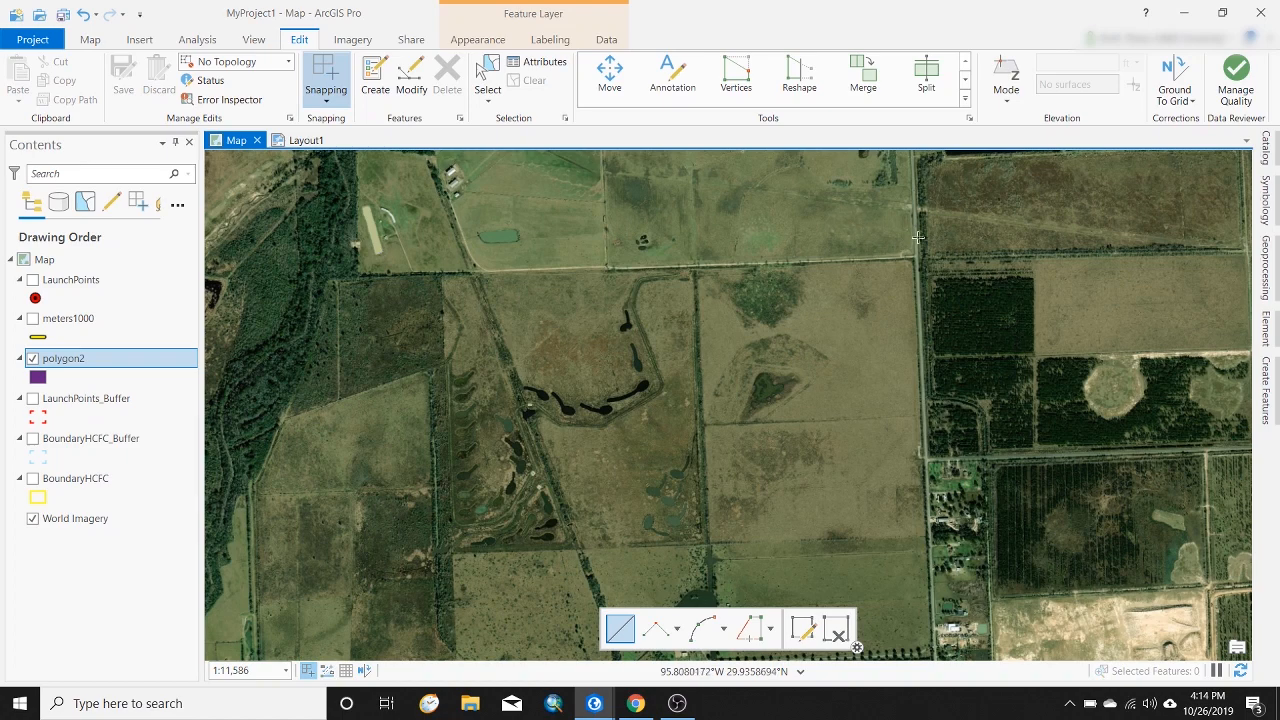
scroll(919, 232, up, 3)
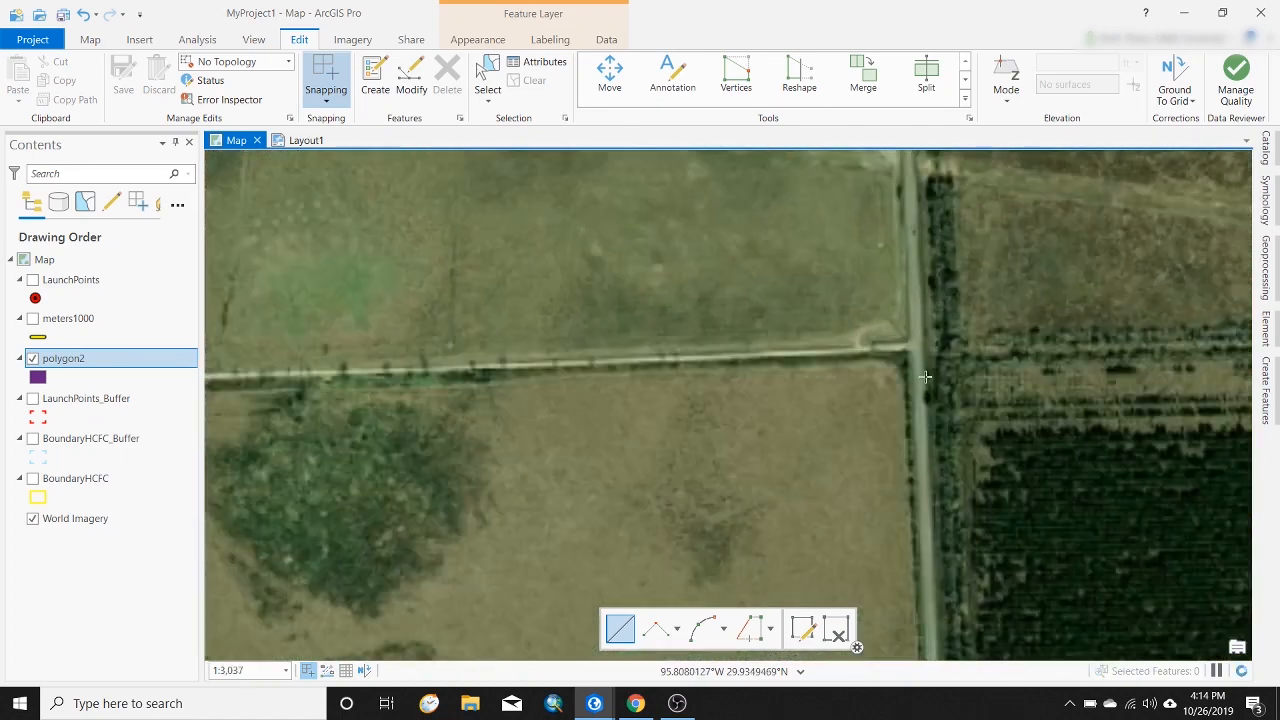
scroll(905, 360, up, 2)
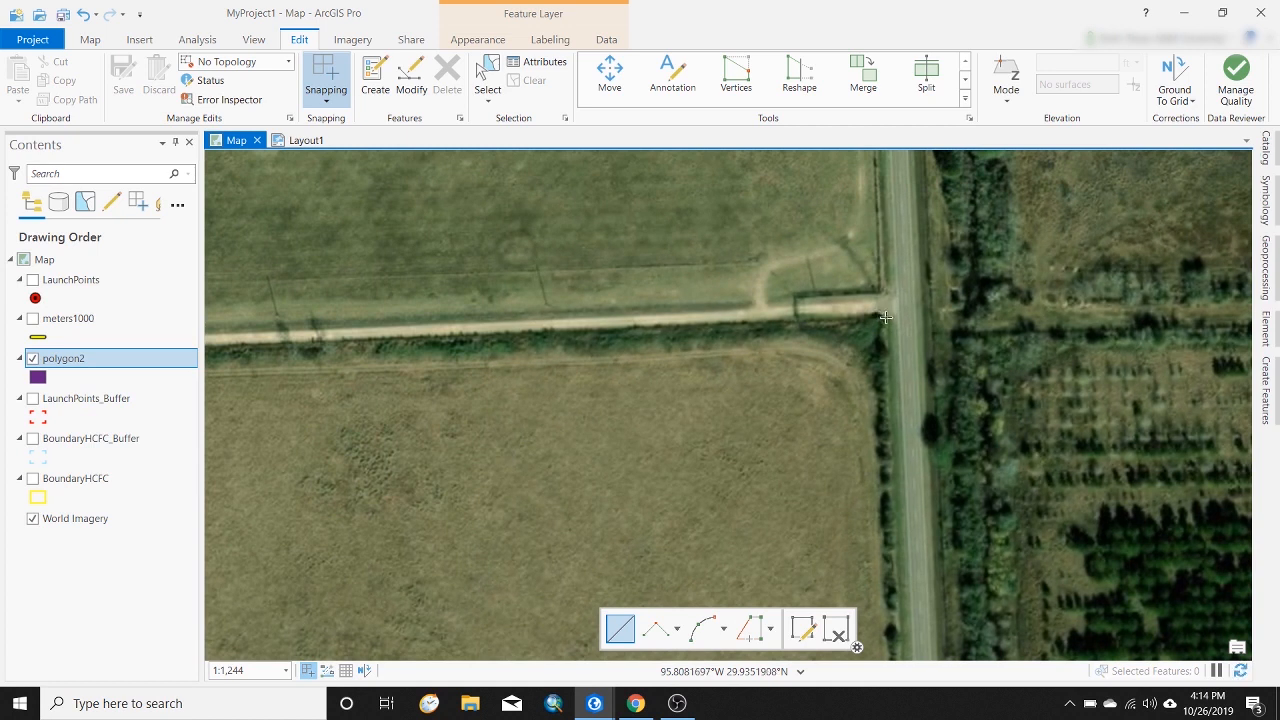
scroll(885, 317, up, 1)
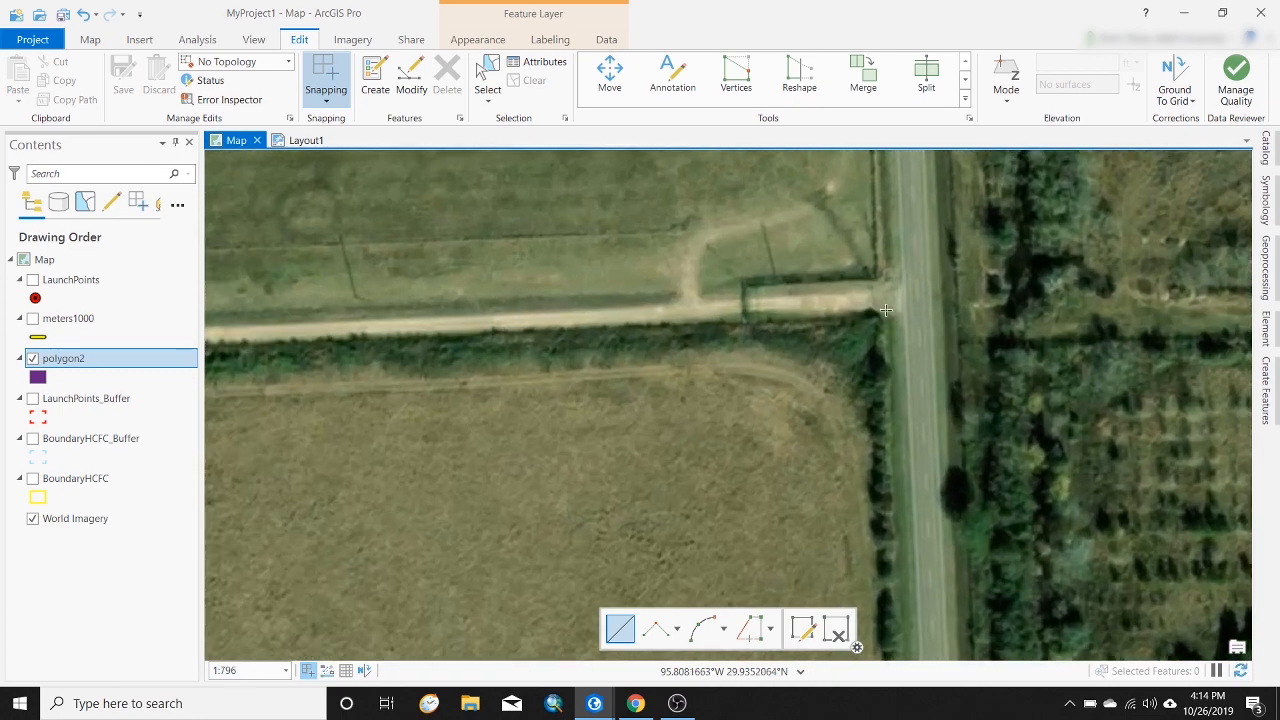
click(885, 314)
Place the polygon's second vertex at the field's southeast corner, along the west edge of the paved road
scroll(860, 360, down, 5)
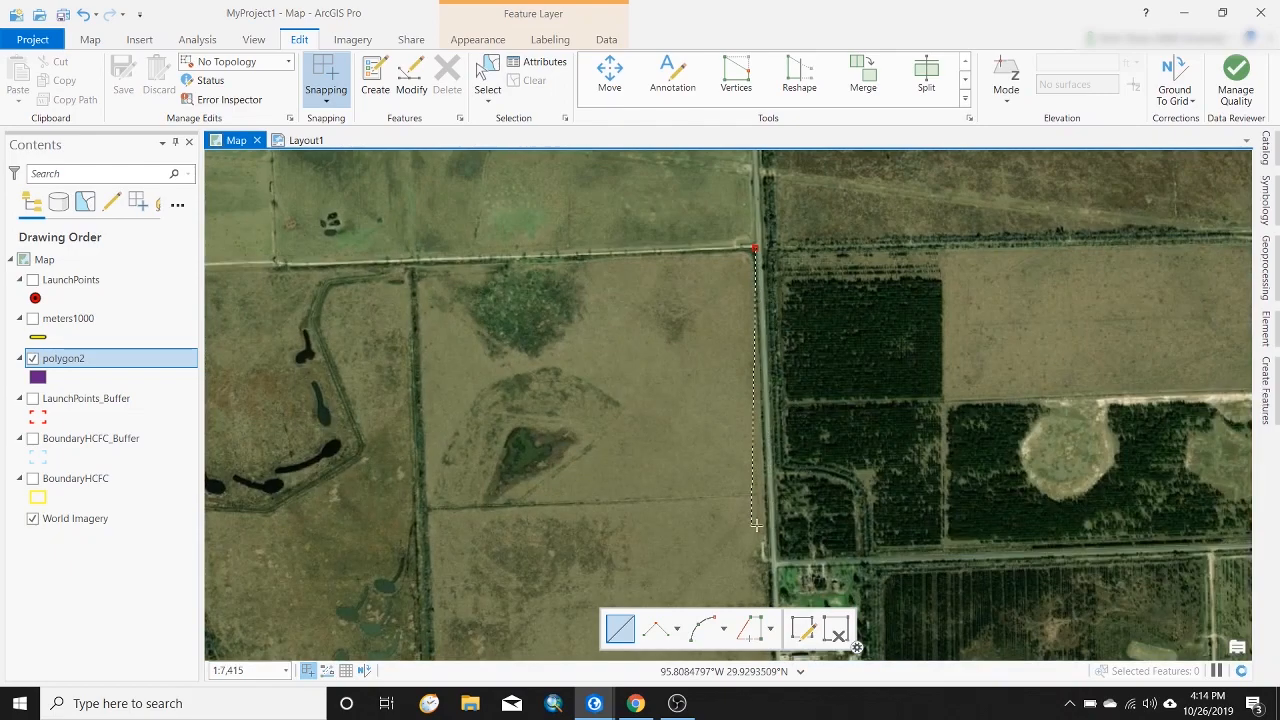
scroll(735, 520, down, 2)
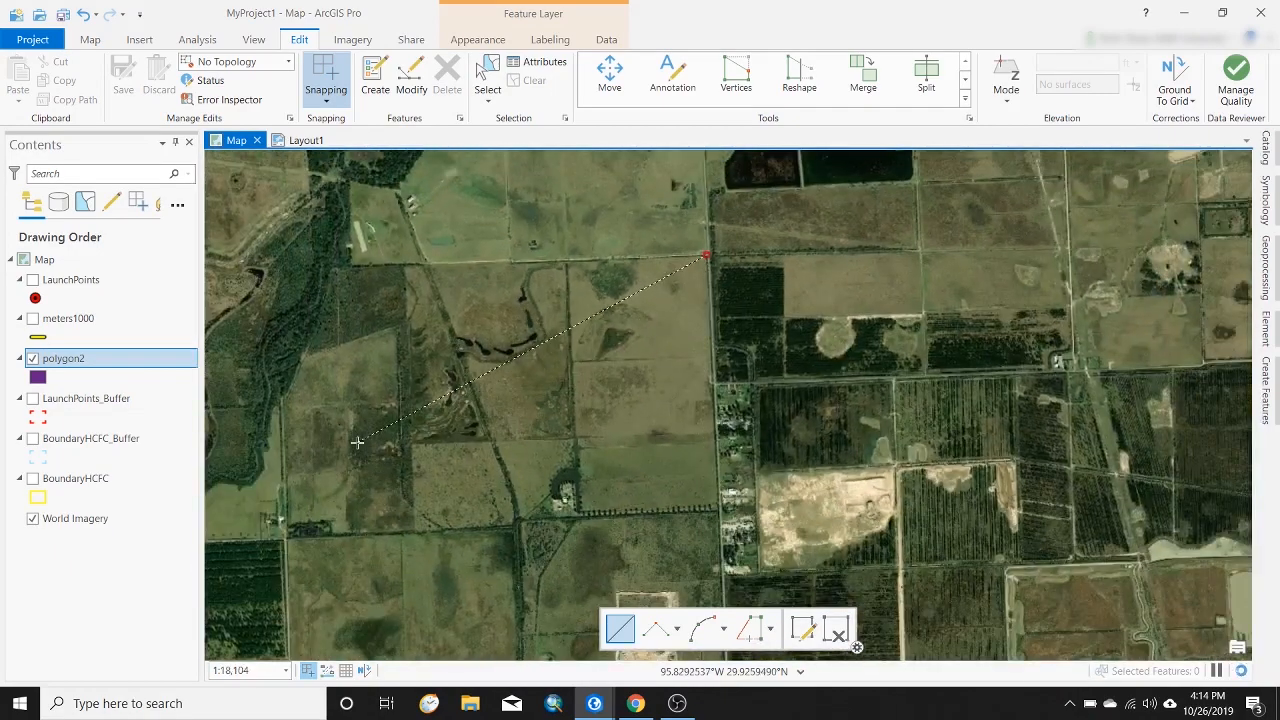
scroll(640, 450, up, 2)
scroll(959, 430, up, 4)
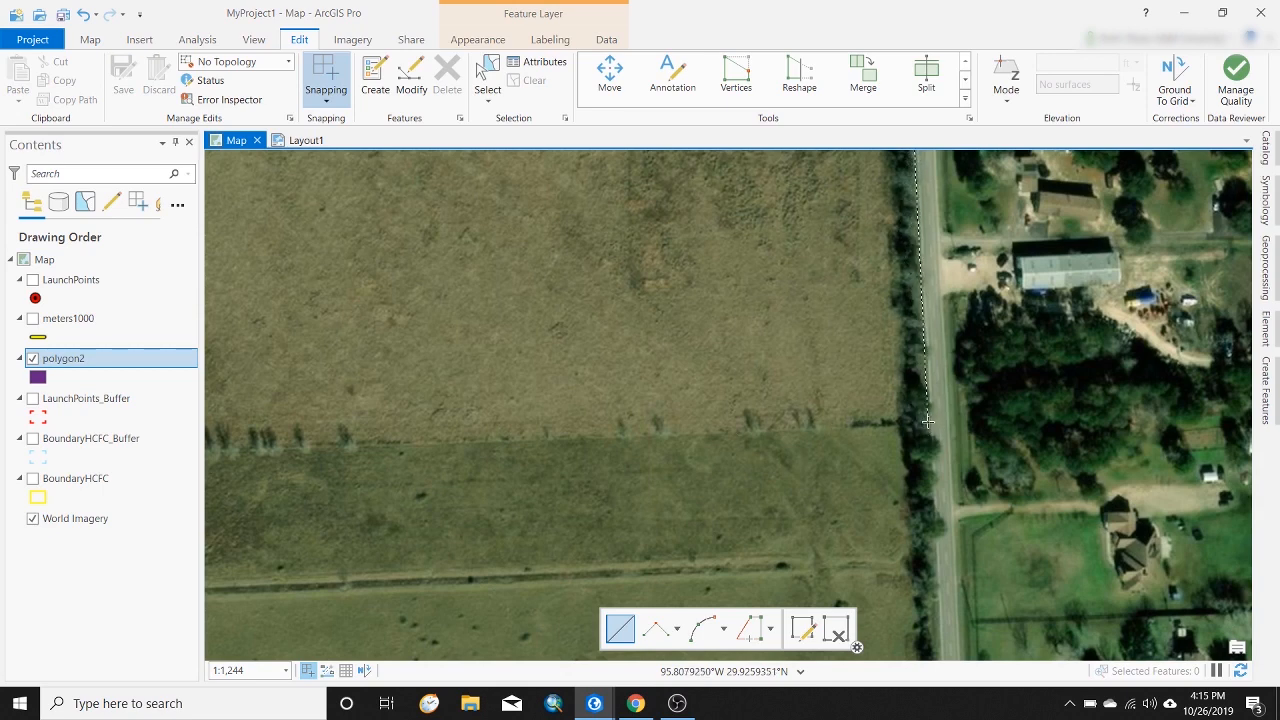
scroll(928, 421, up, 3)
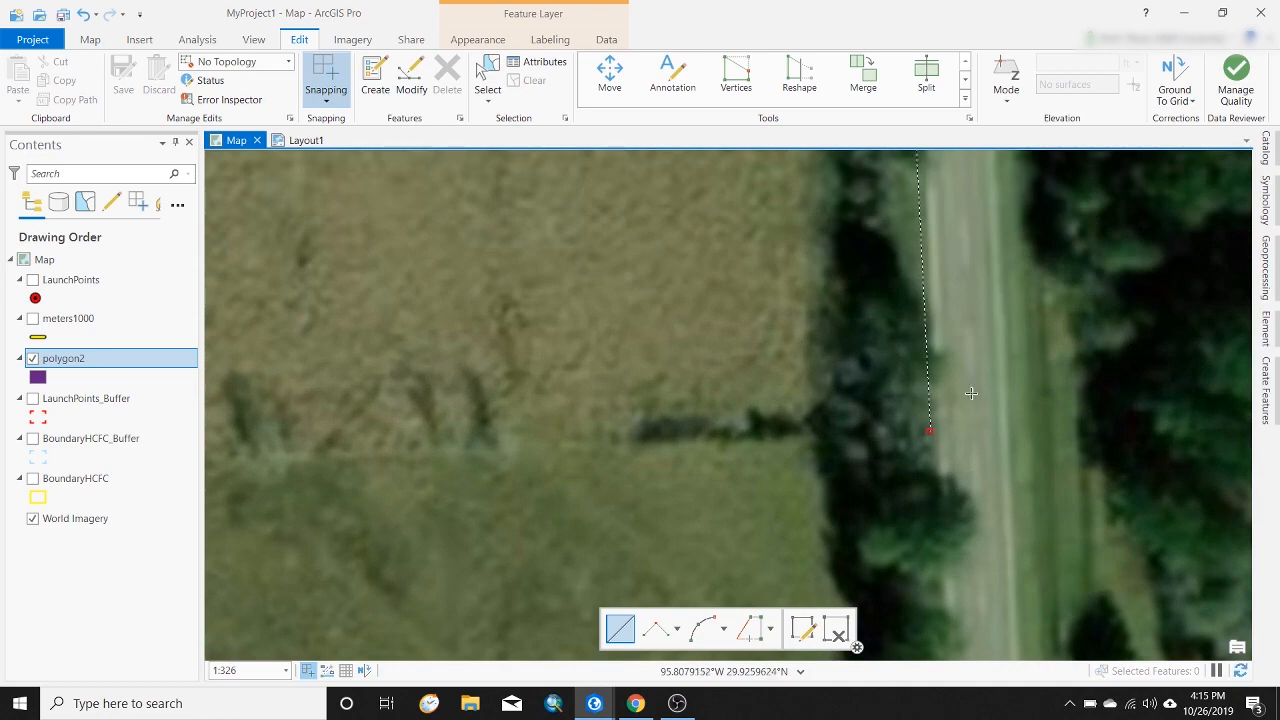
Place the polygon's third vertex at the field's southwest corner, where the southern field edge meets the tree-lined canal
scroll(951, 421, down, 8)
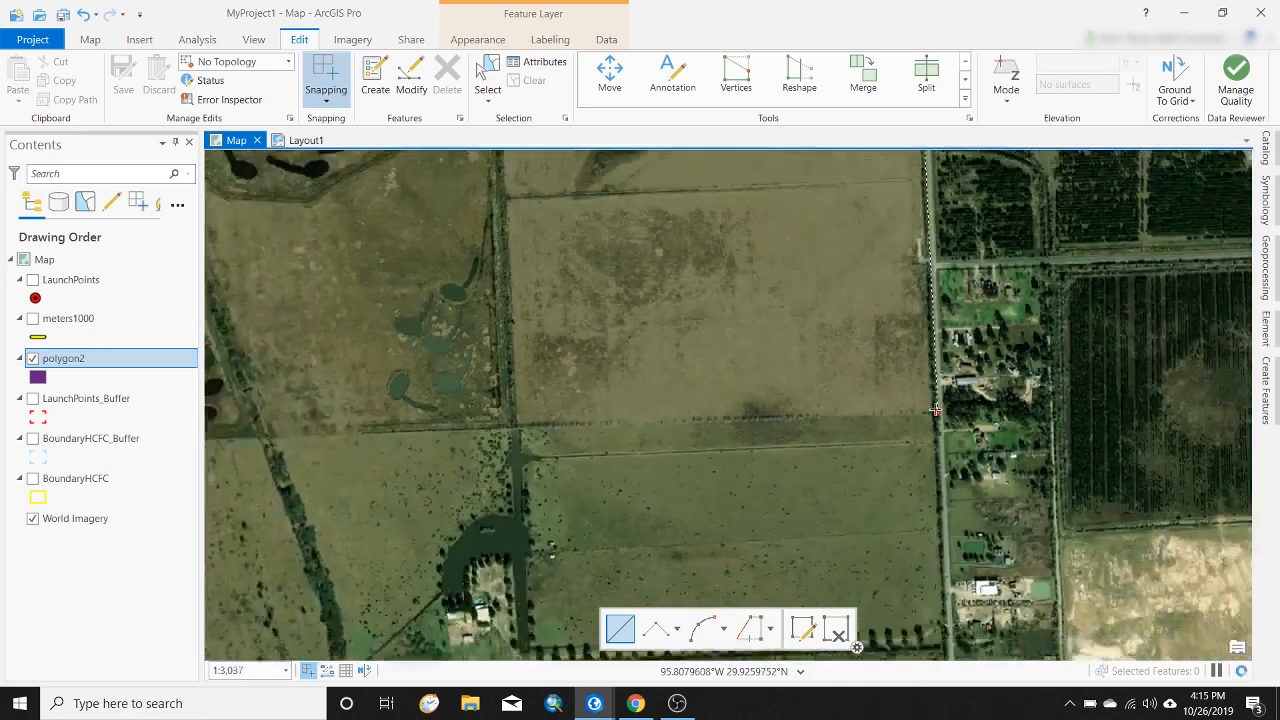
scroll(923, 486, down, 2)
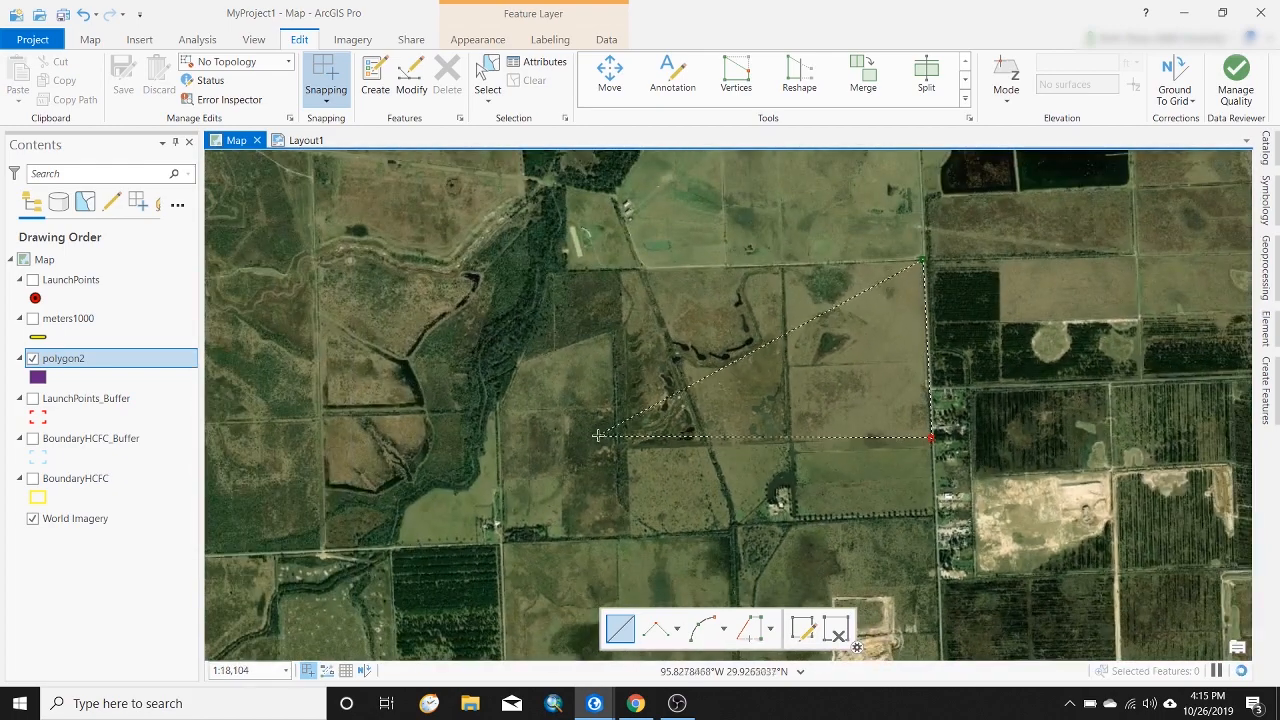
scroll(628, 483, up, 3)
scroll(628, 483, up, 6)
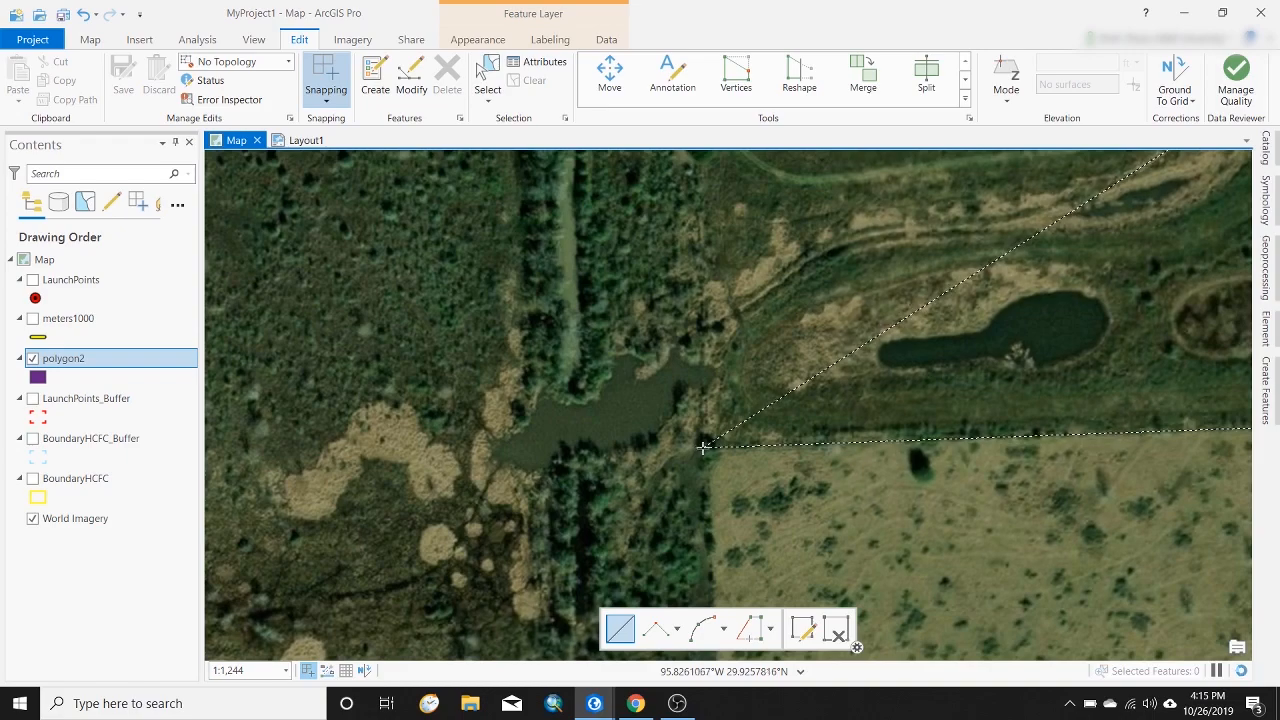
click(703, 447)
Place the final vertex at the field's northwest corner, beside the dirt road's tree line, and finish the polygon2 feature
scroll(690, 540, down, 3)
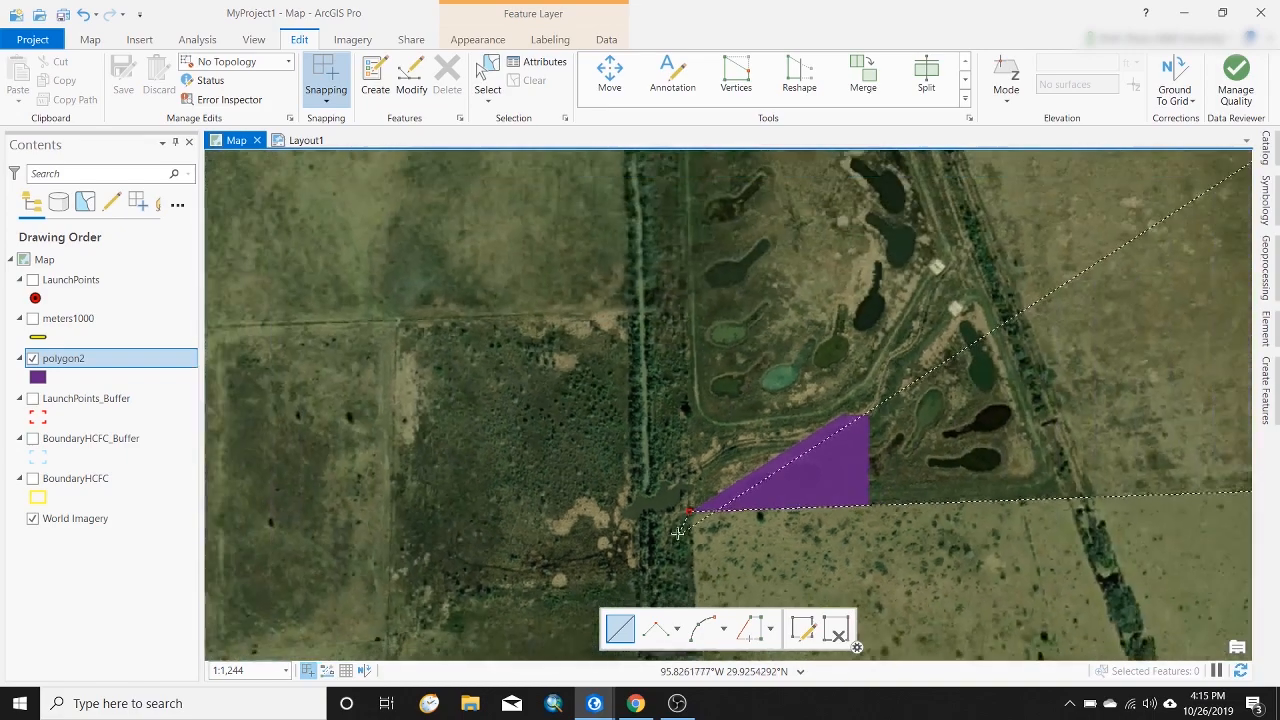
scroll(700, 550, up, 2)
scroll(721, 566, down, 3)
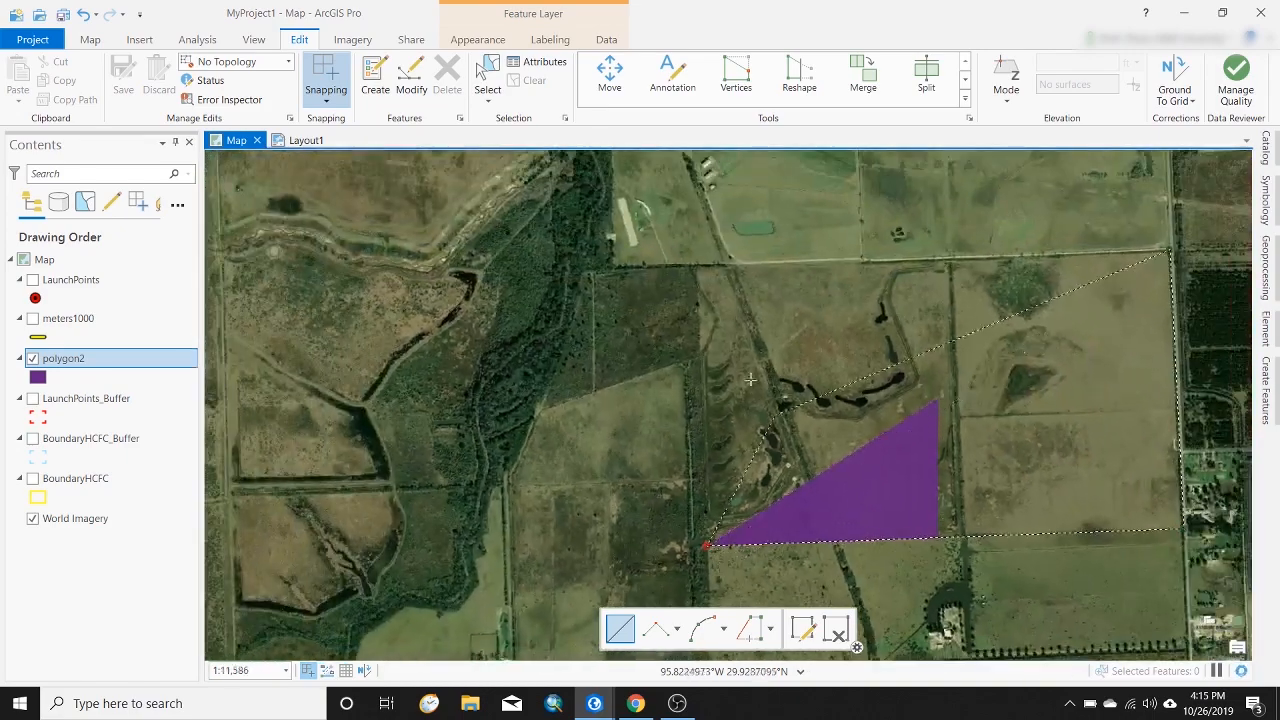
scroll(671, 233, down, 1)
scroll(671, 233, up, 4)
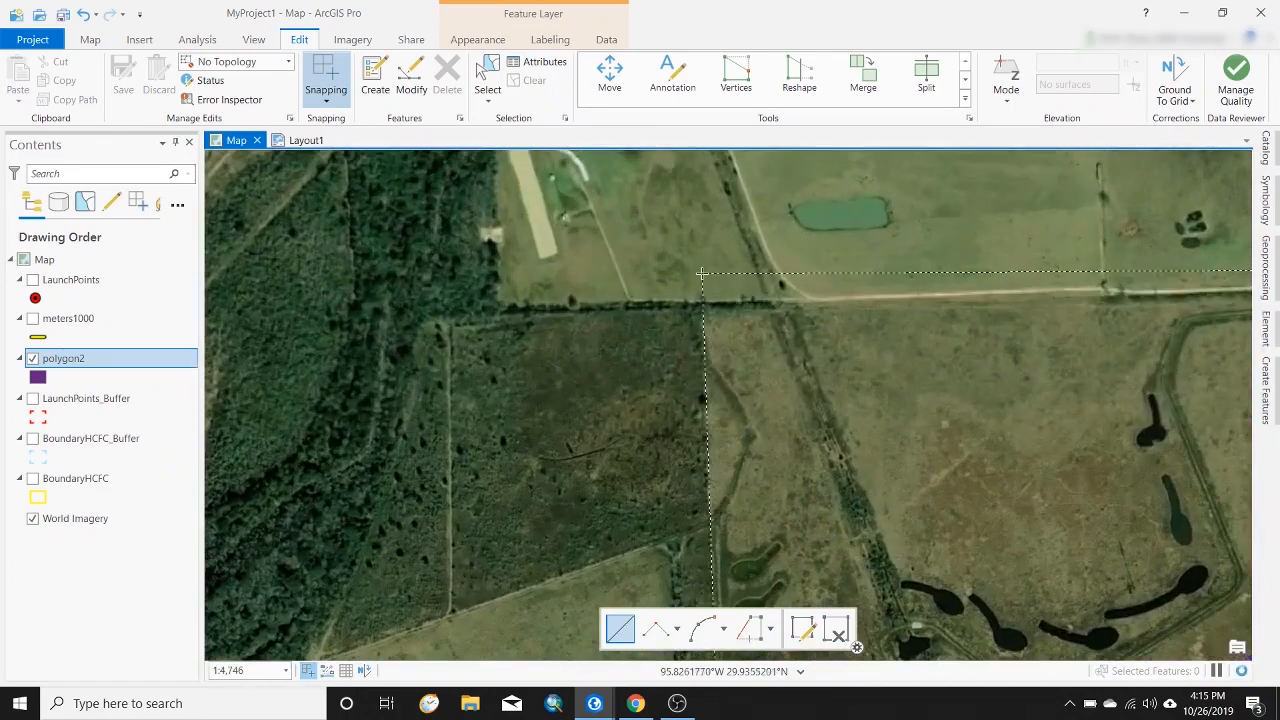
scroll(703, 303, up, 1)
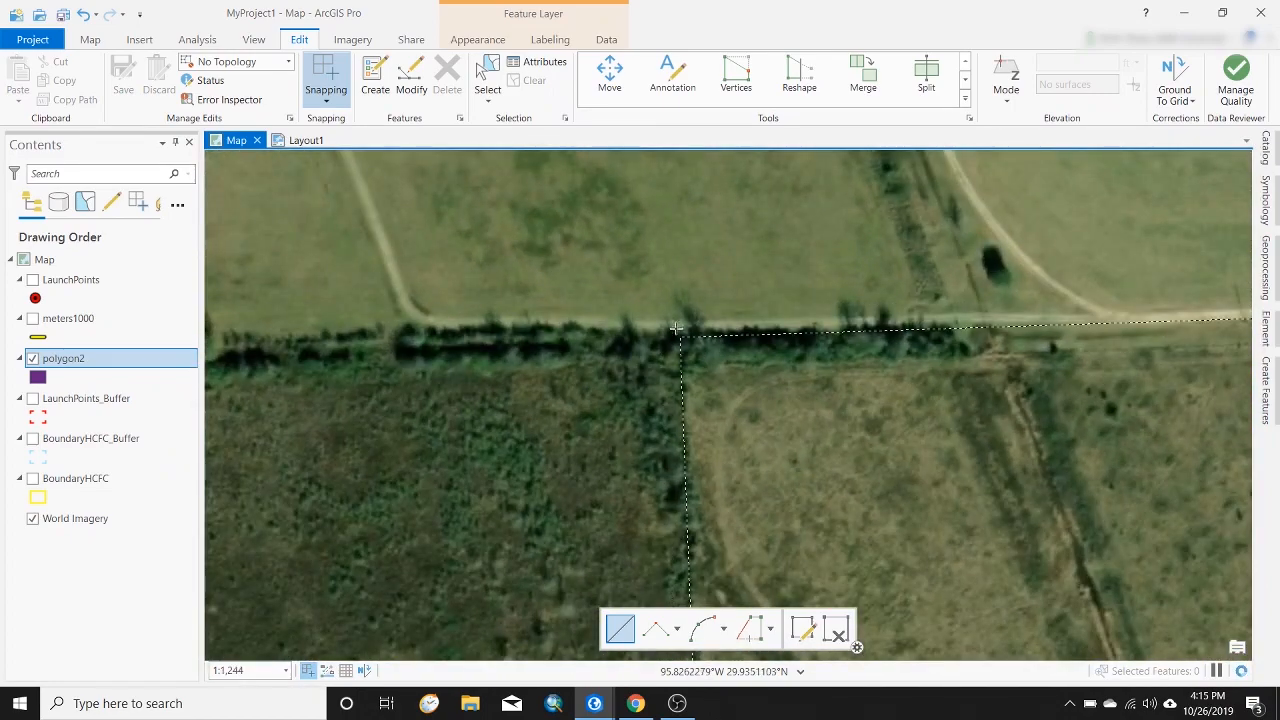
scroll(688, 336, up, 2)
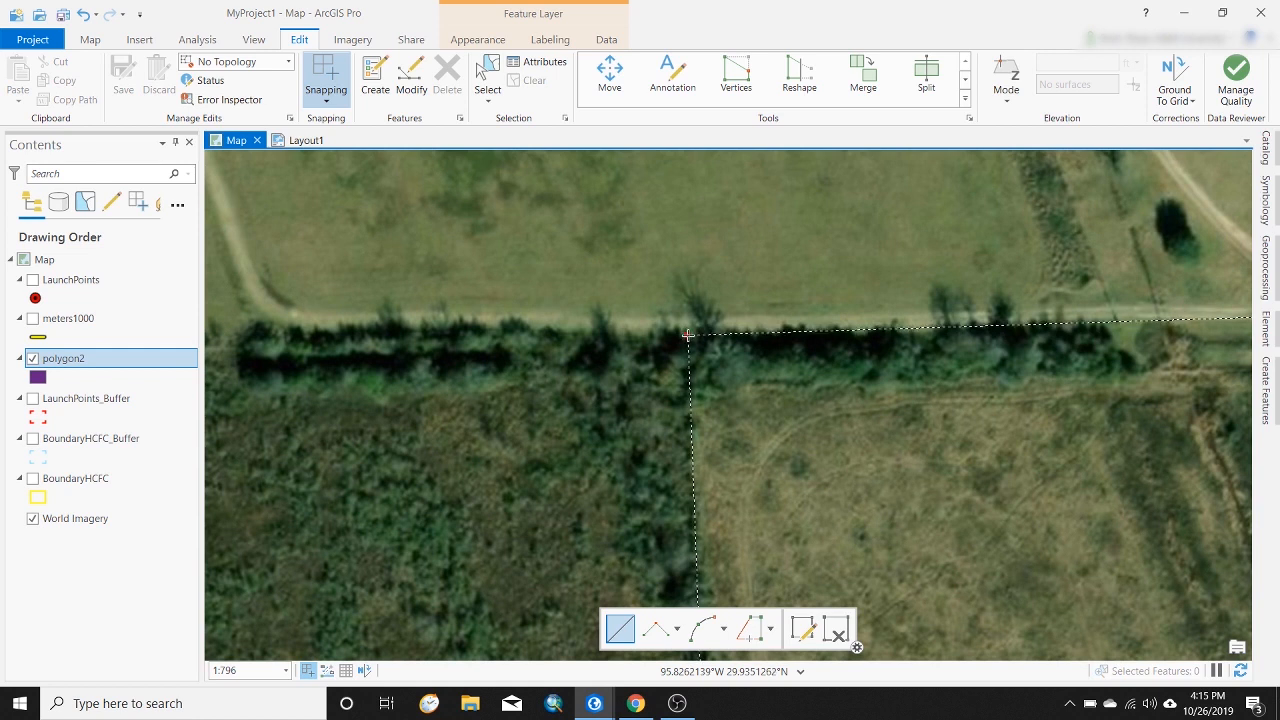
double_click(688, 335)
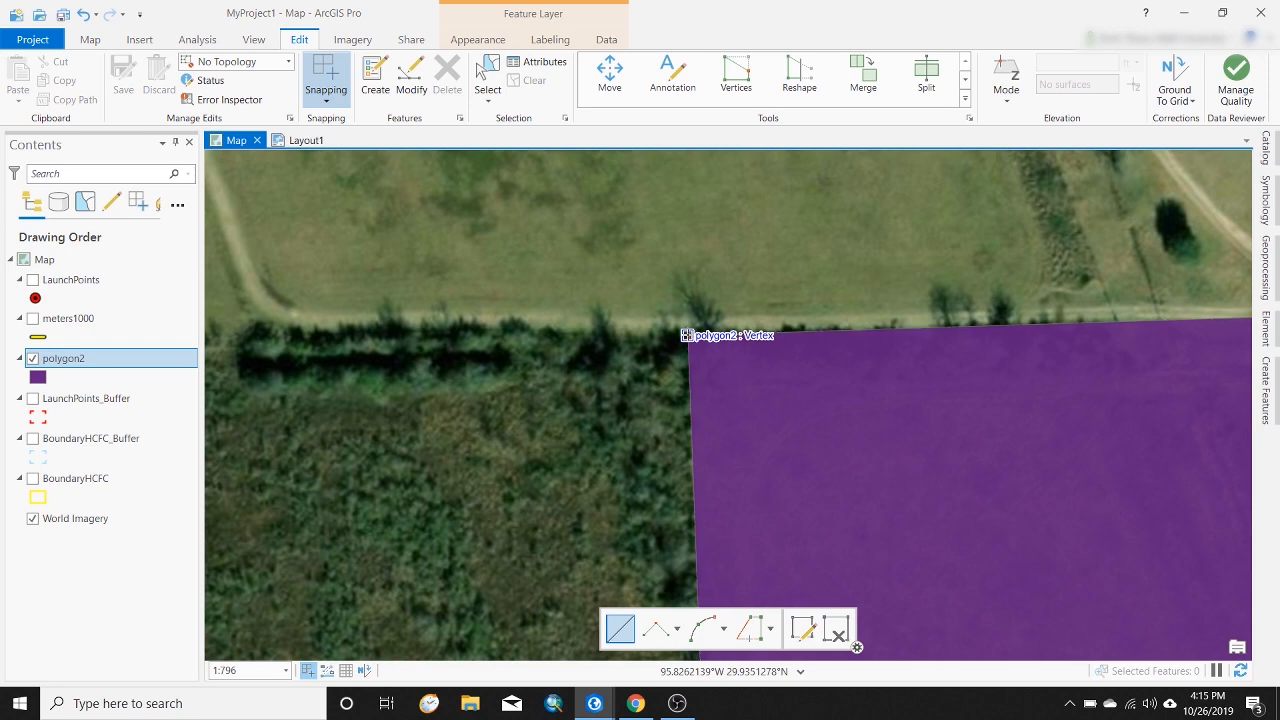
Review the finished field polygon against the surrounding imagery and save all edits
scroll(540, 260, down, 5)
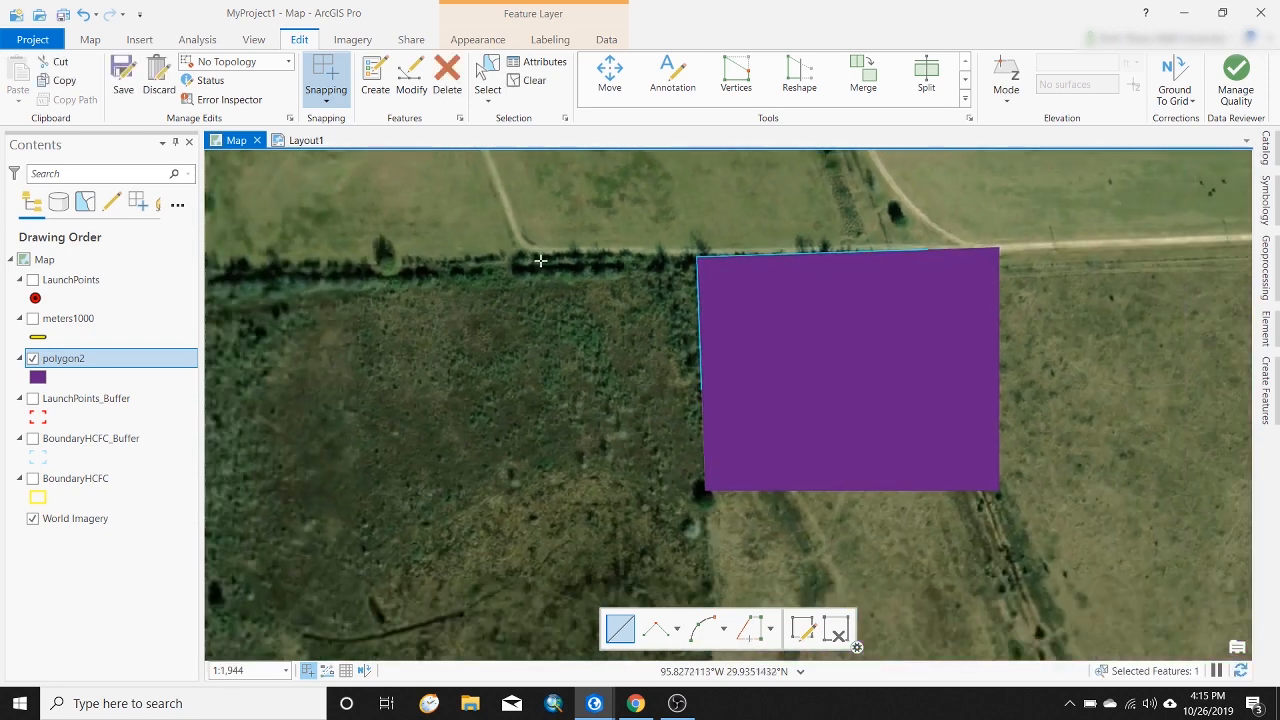
scroll(540, 260, down, 3)
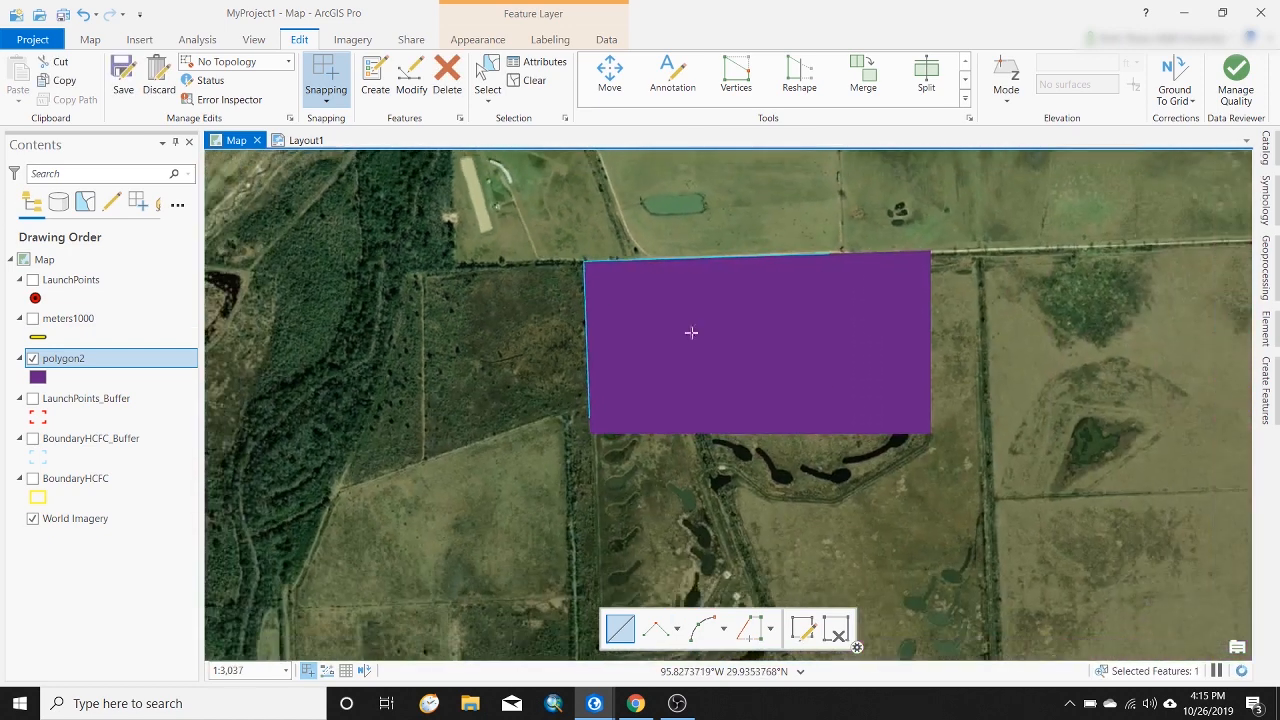
scroll(585, 268, down, 12)
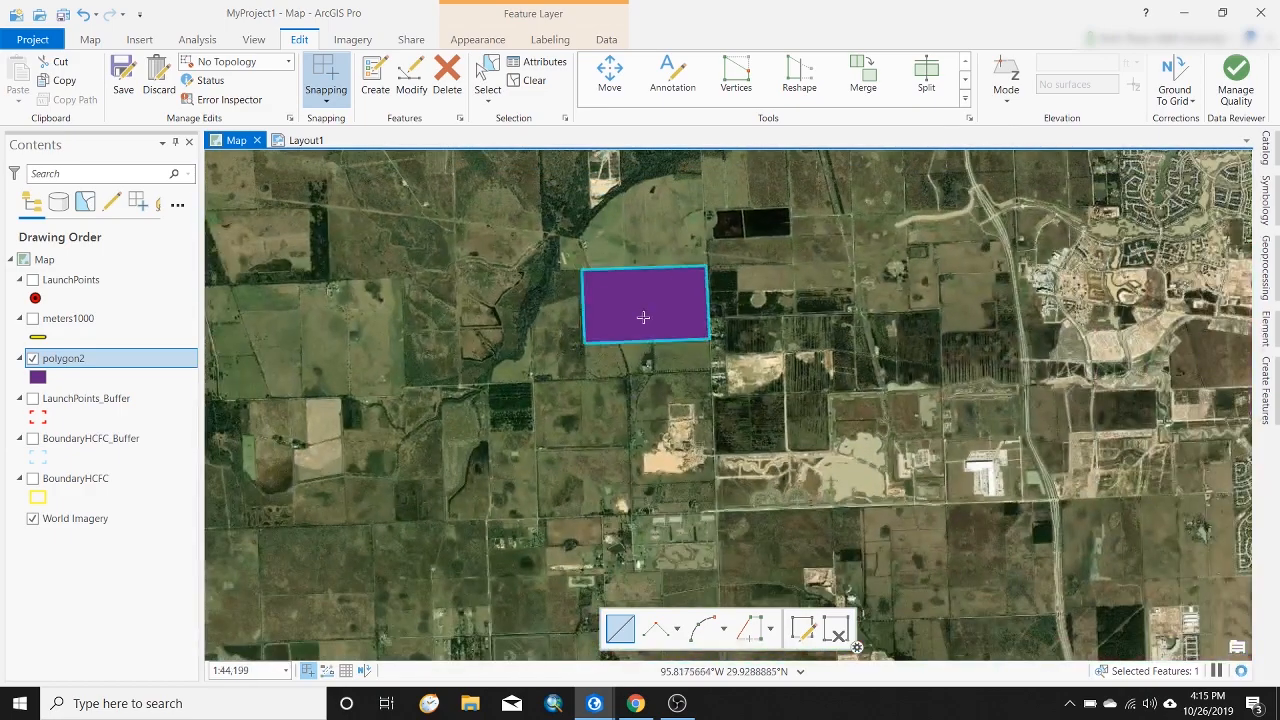
scroll(643, 317, up, 6)
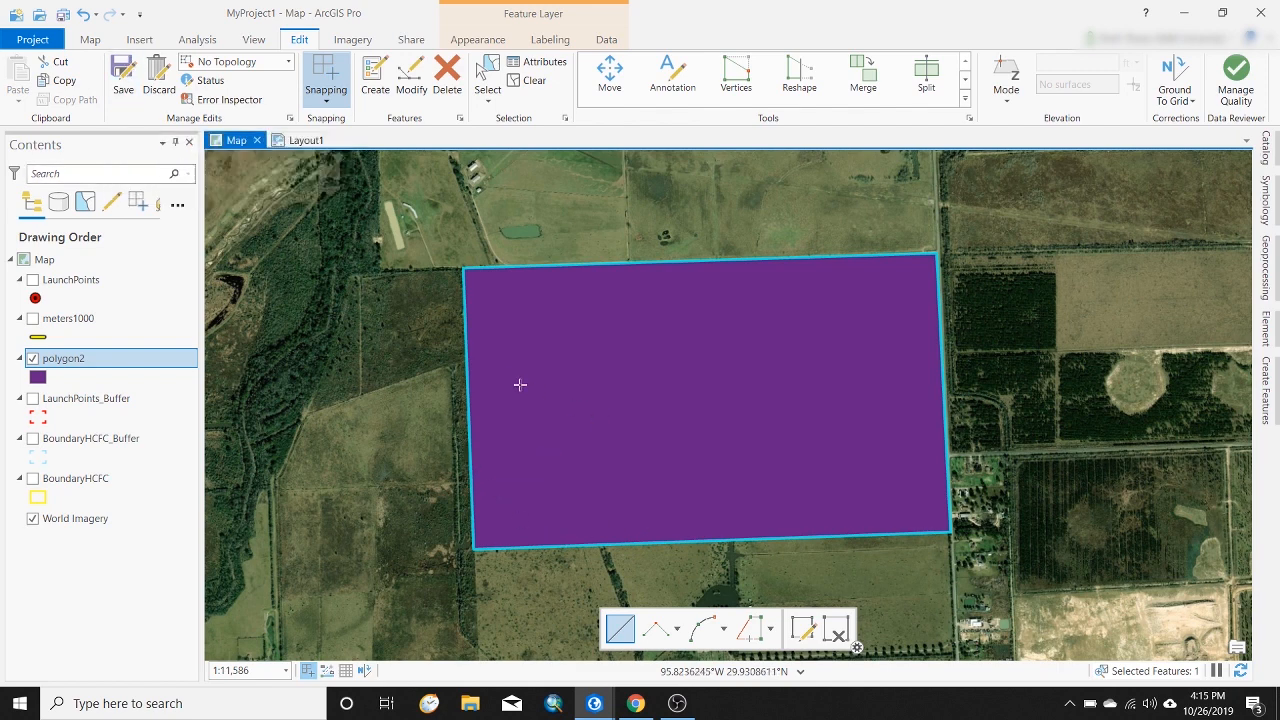
click(122, 76)
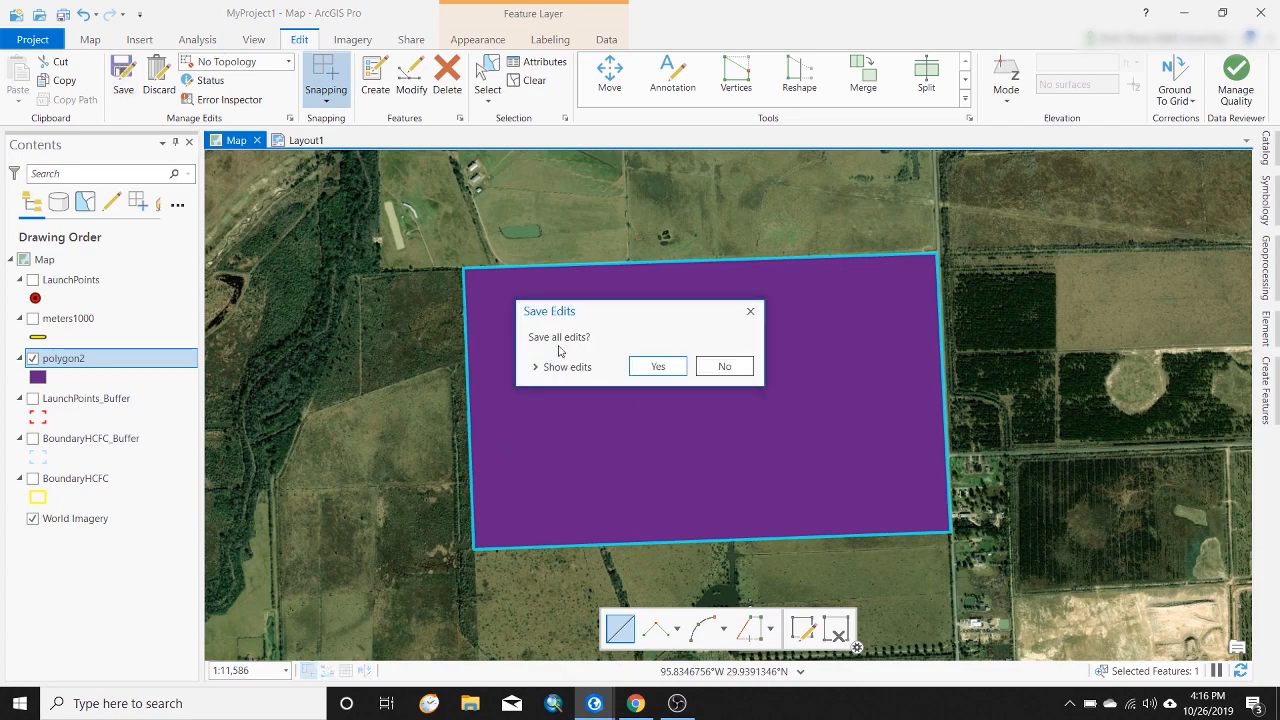
key(Return)
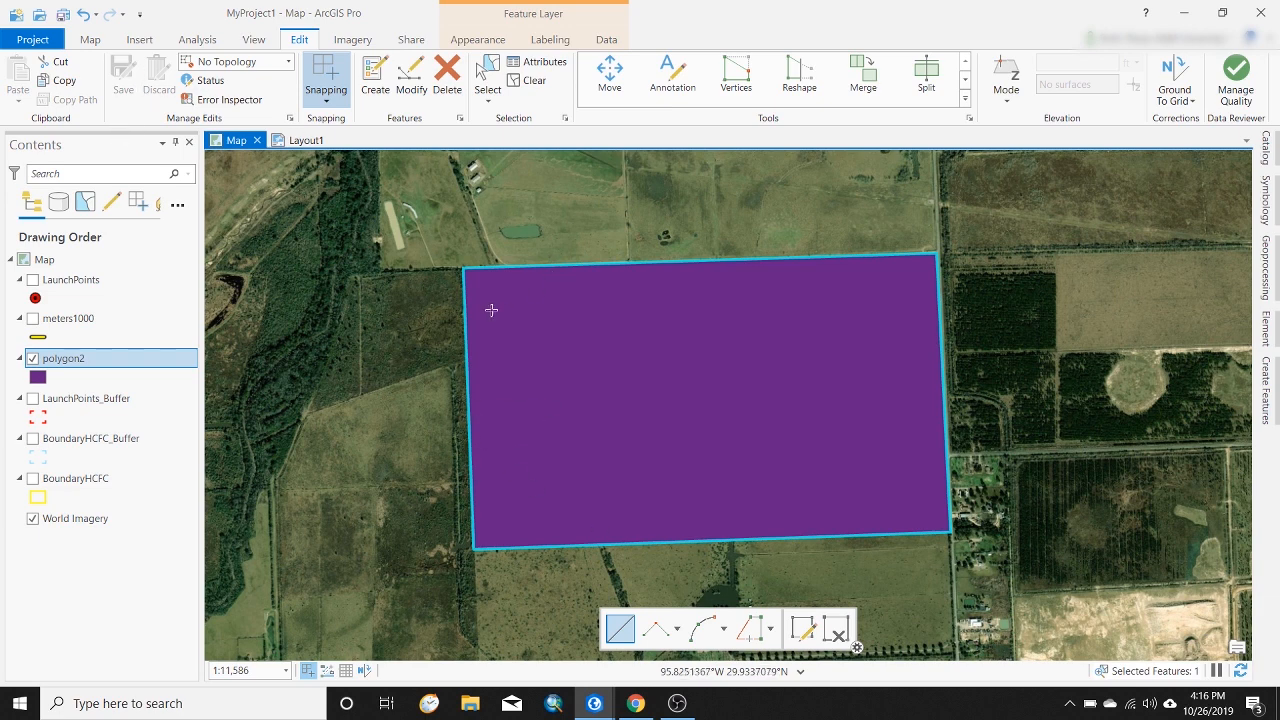
Clear the feature selection and open the polygon2 layer's symbol for editing
click(530, 80)
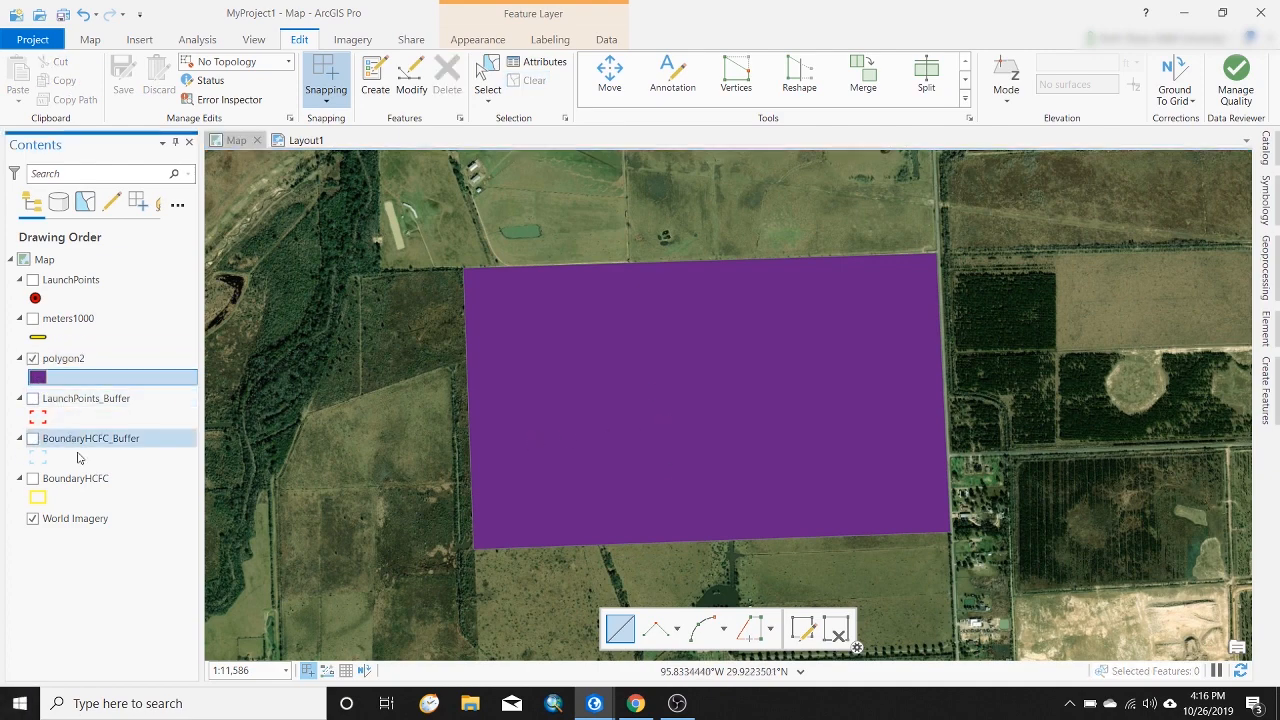
click(37, 377)
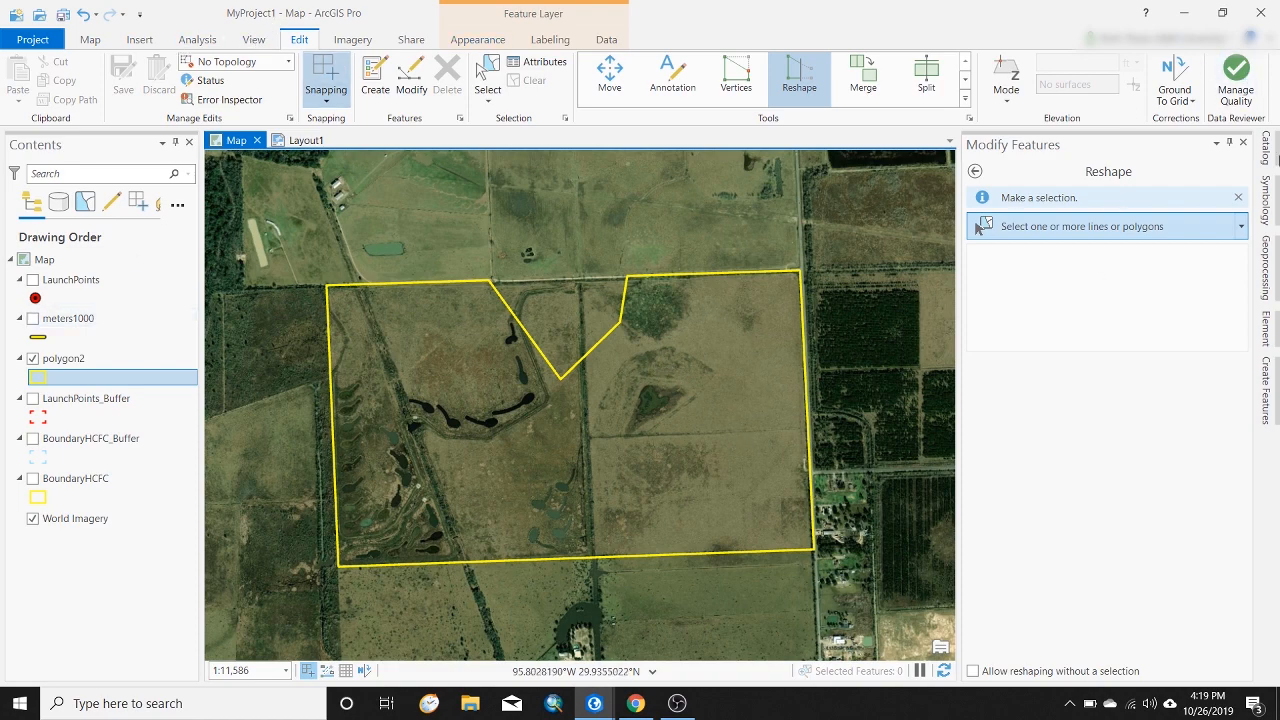
Create a feature class named point2 with geometry type Point in MyProject1.gdb, and close the tool panes
click(1264, 256)
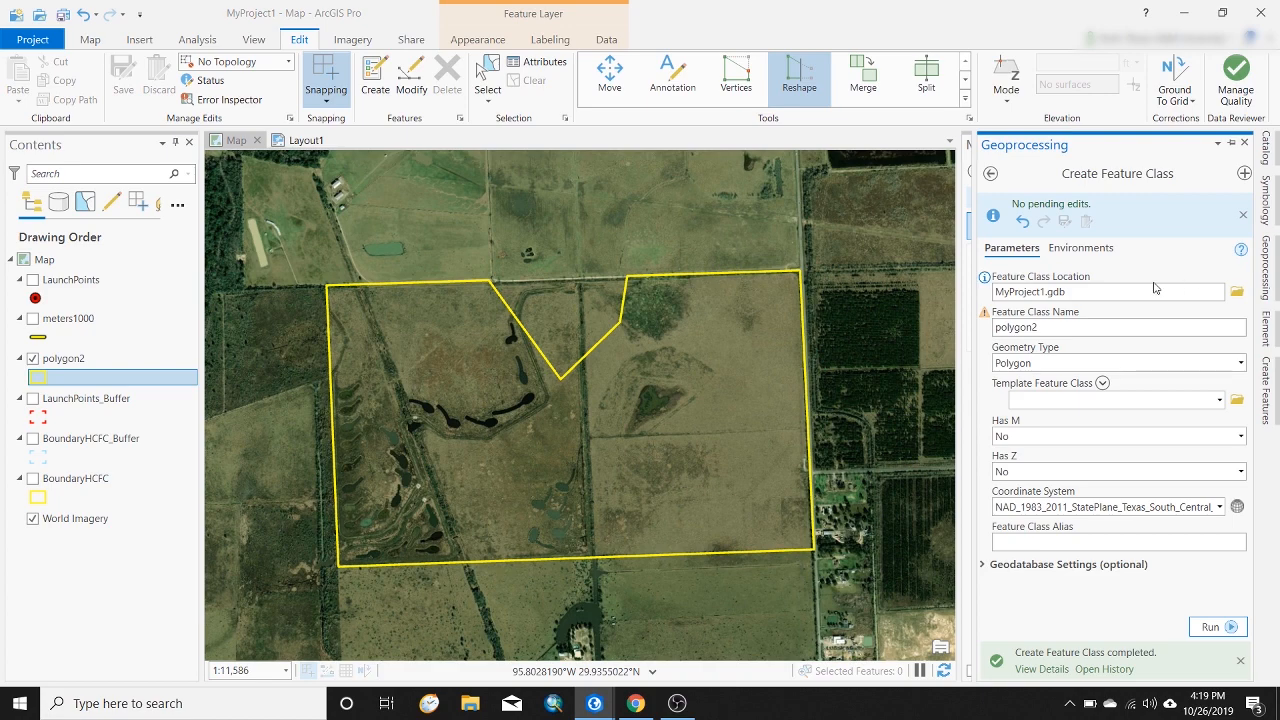
double_click(1058, 326)
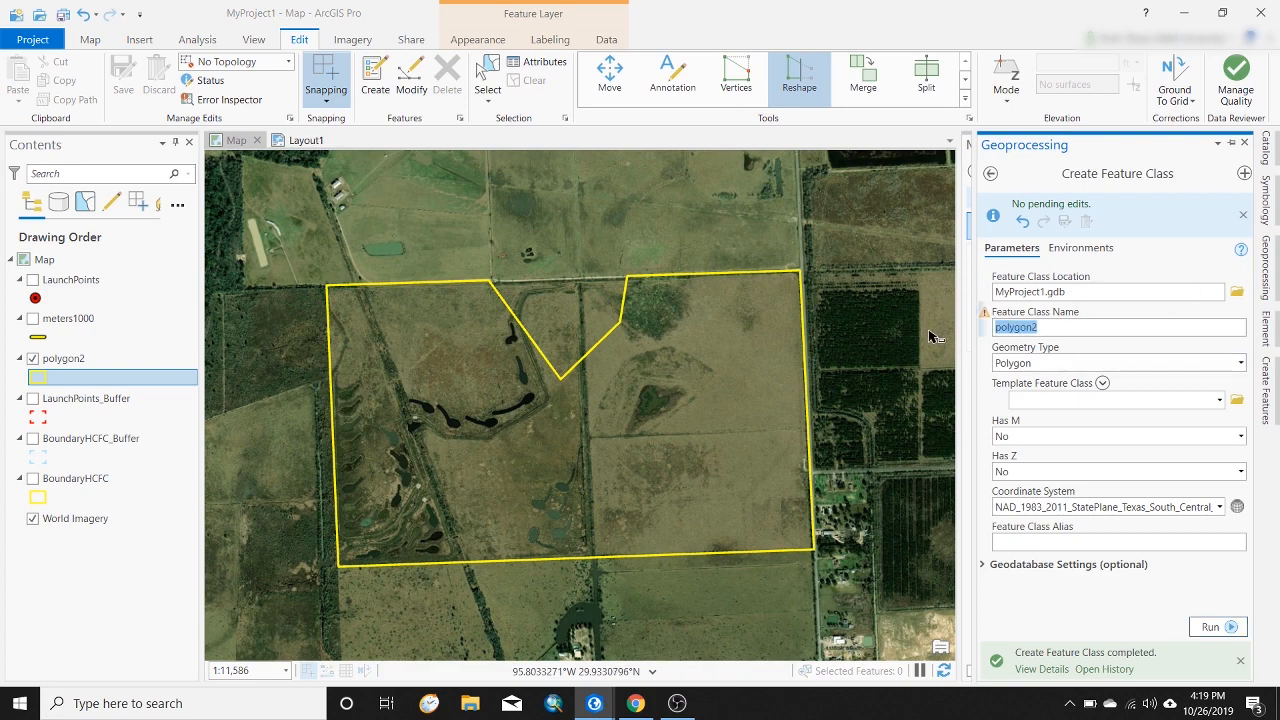
text(o)
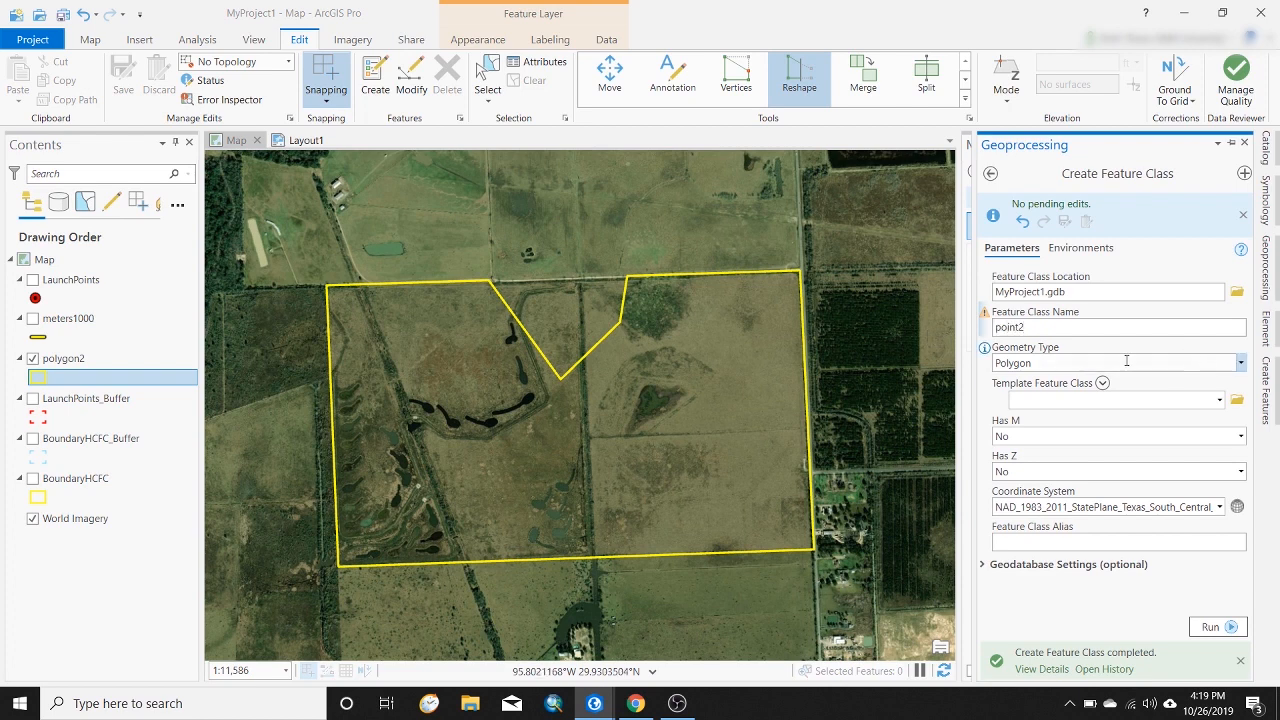
click(1240, 363)
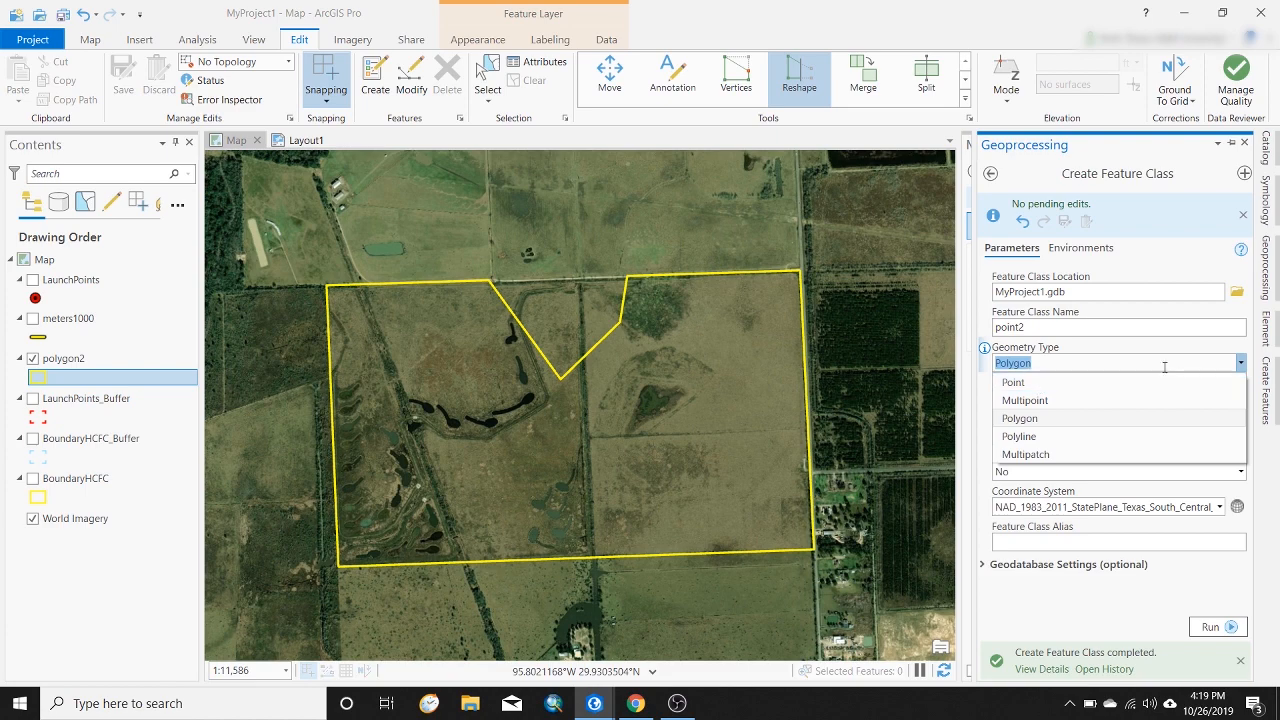
click(1043, 382)
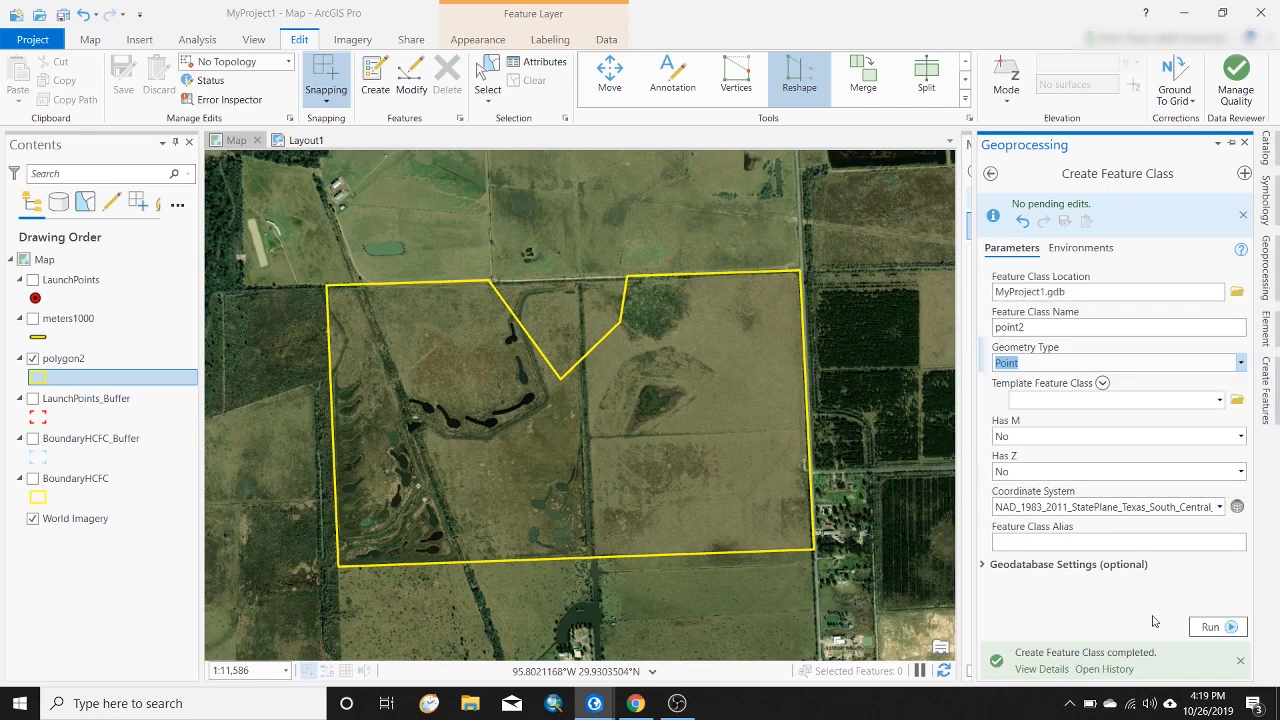
click(1211, 626)
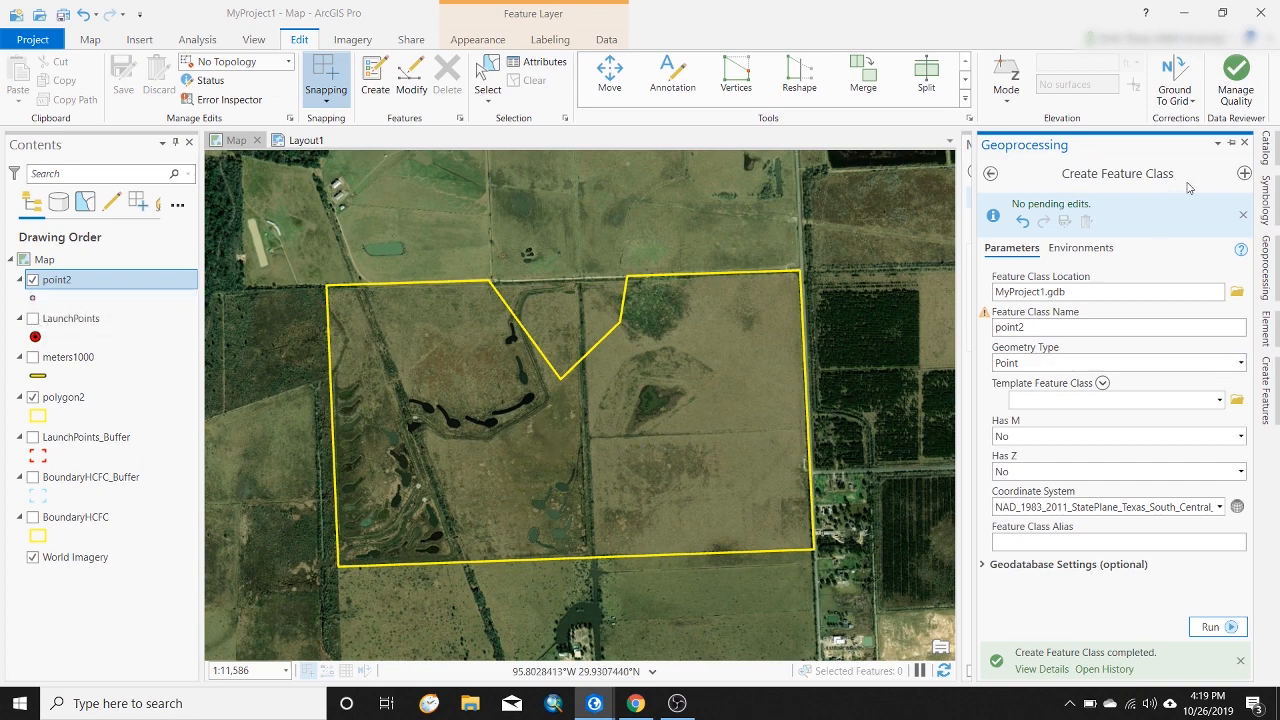
click(1244, 143)
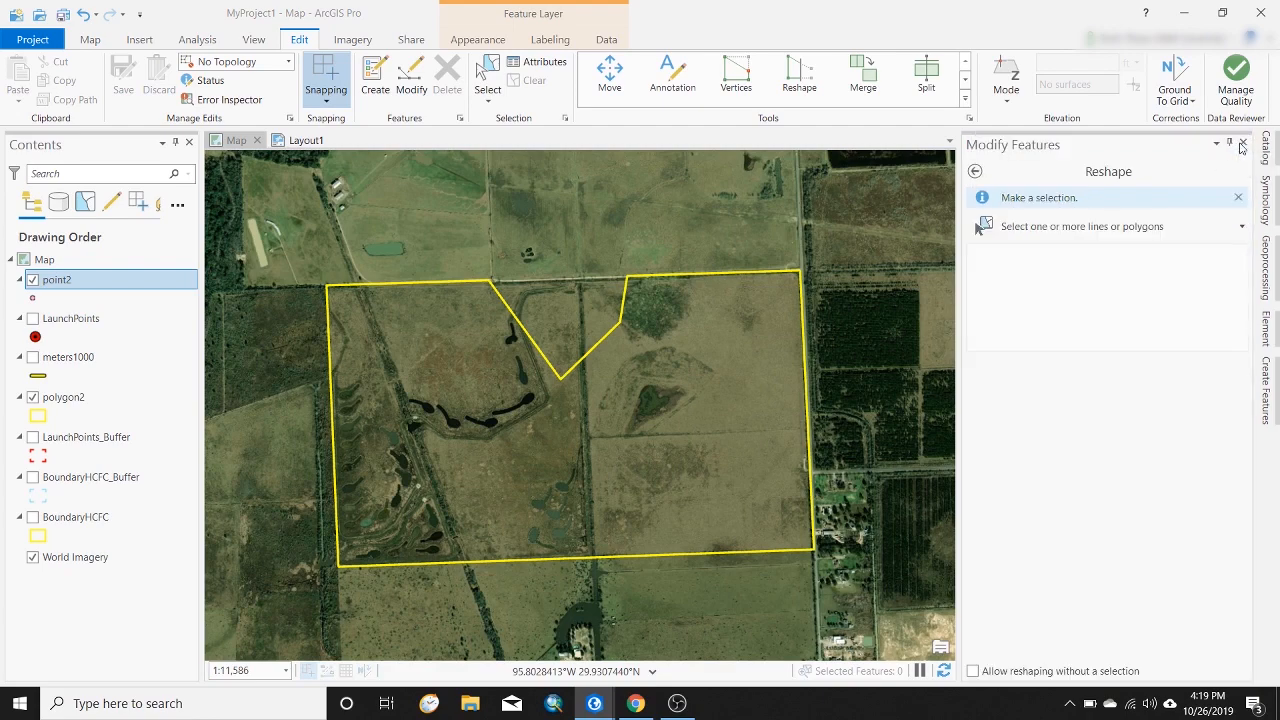
click(1243, 143)
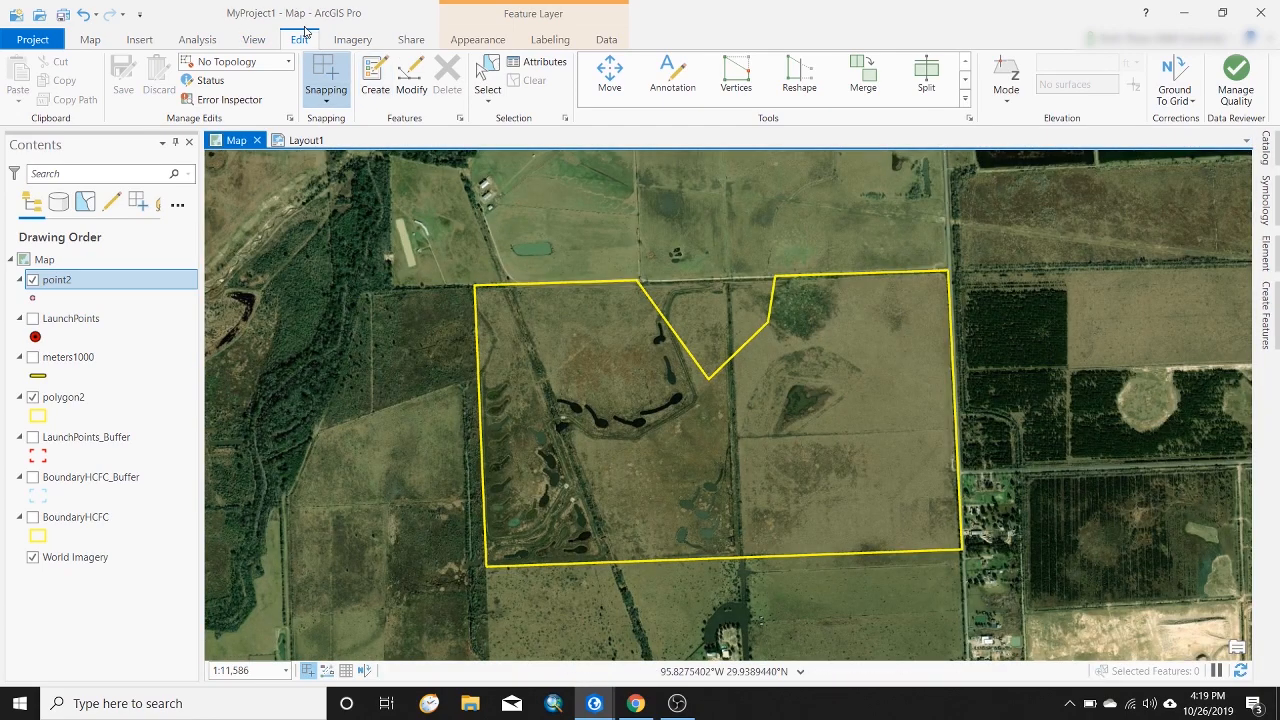
Compare the construction tools of the point2 and polygon2 templates, and activate the Point tool for point2
click(375, 80)
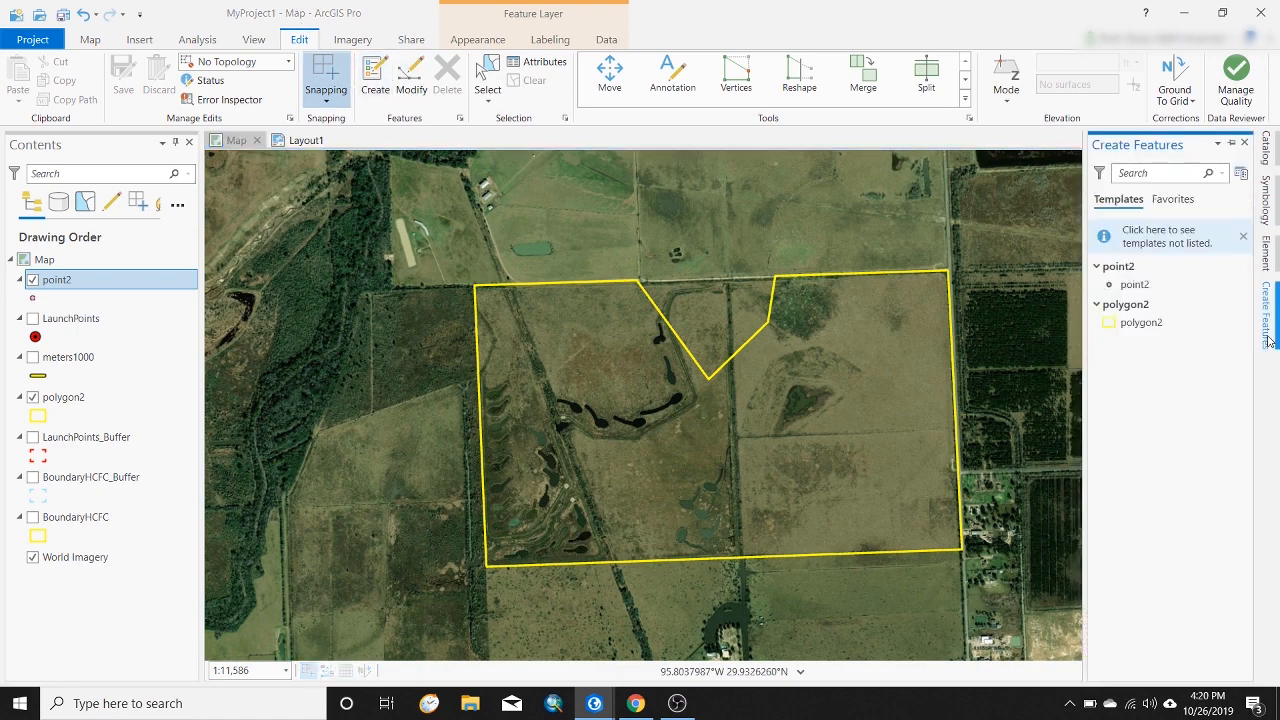
click(1110, 289)
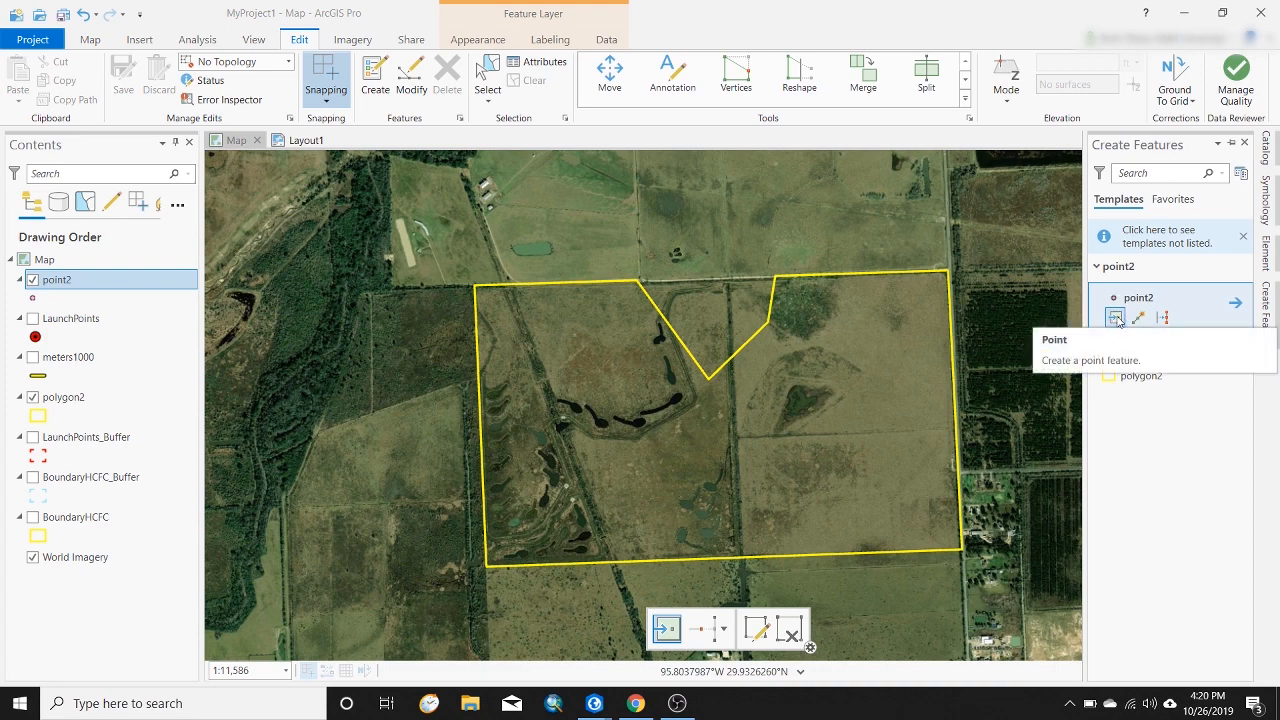
click(1128, 377)
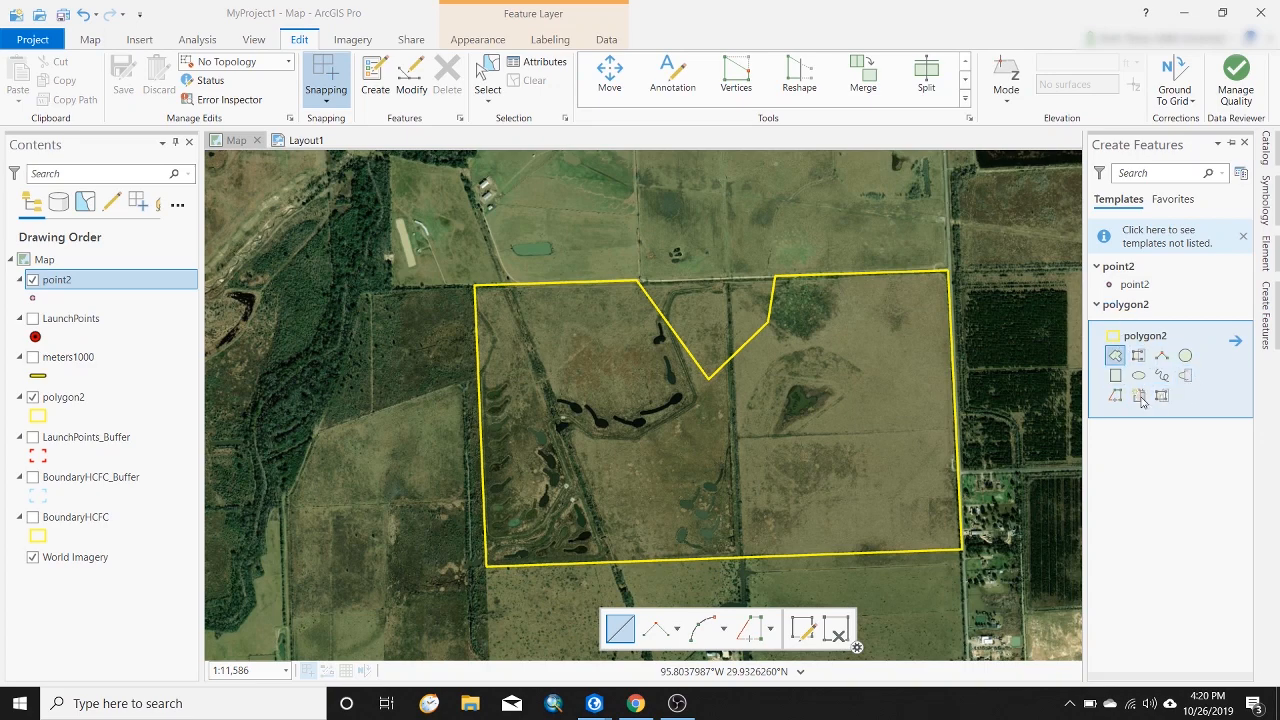
click(1134, 284)
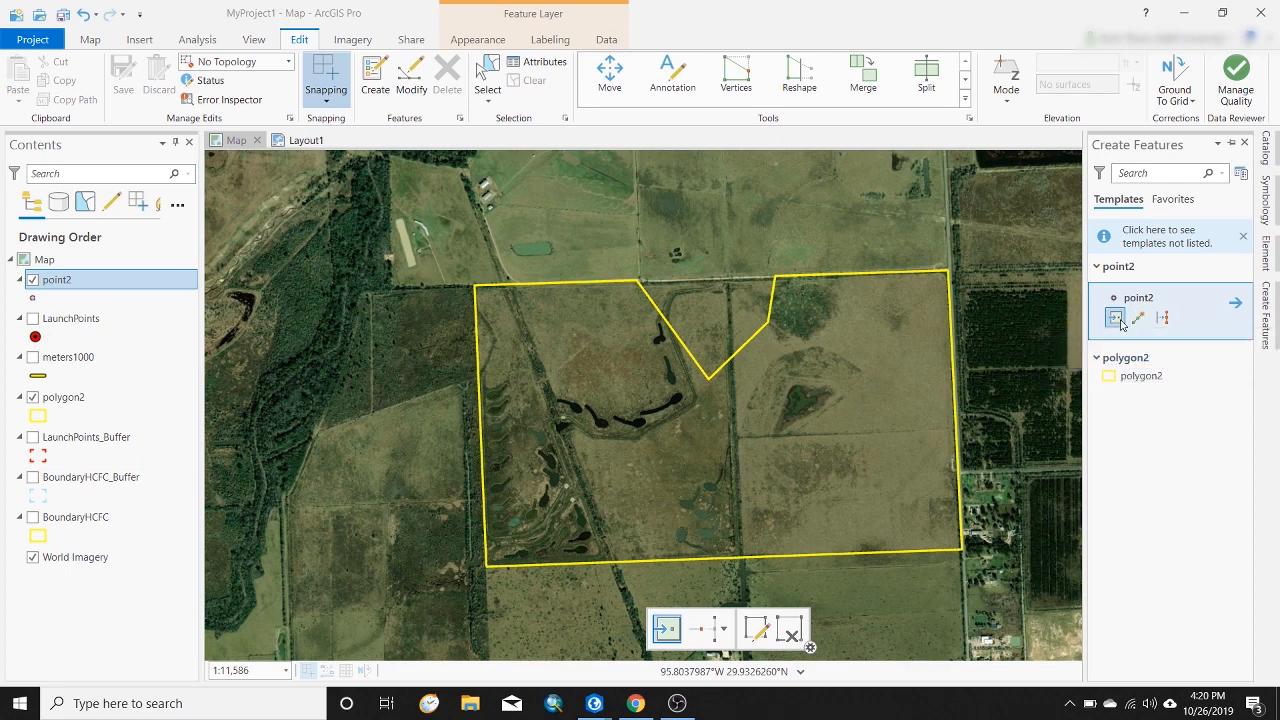
click(1121, 322)
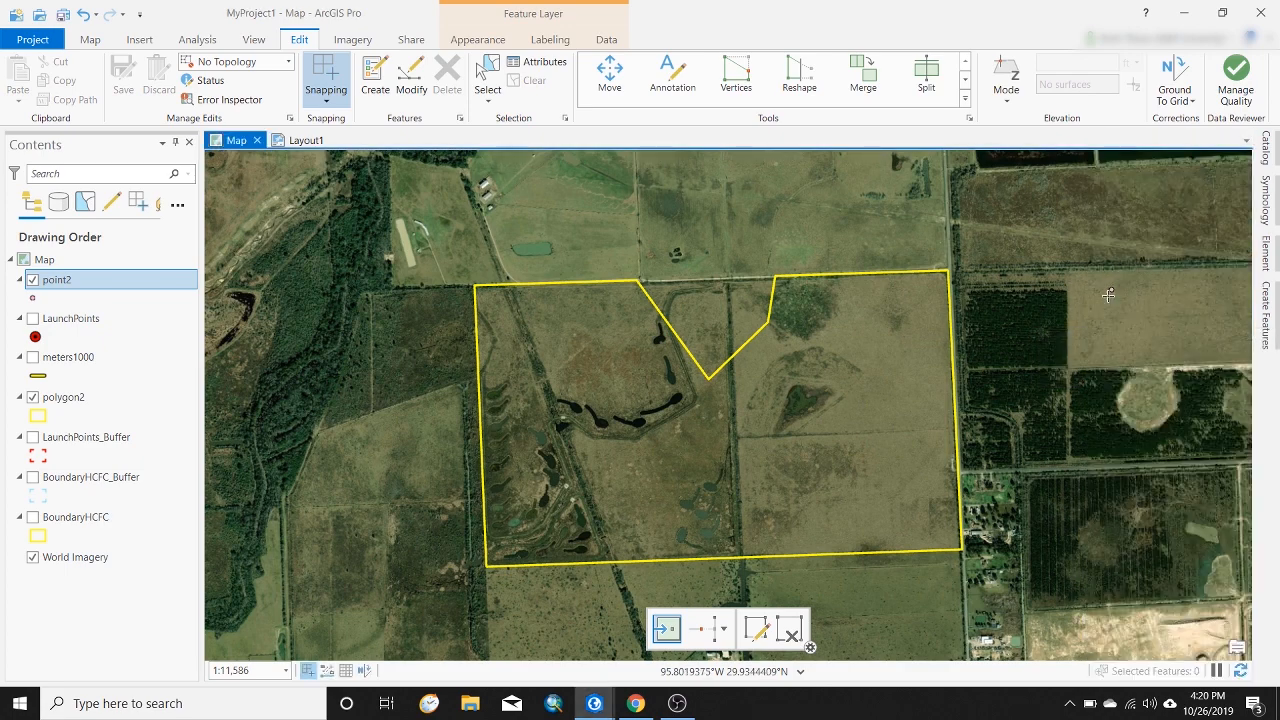
Place point2 points in the rounded ends of the three dark ponds along the east side of the pond arc
scroll(619, 428, up, 5)
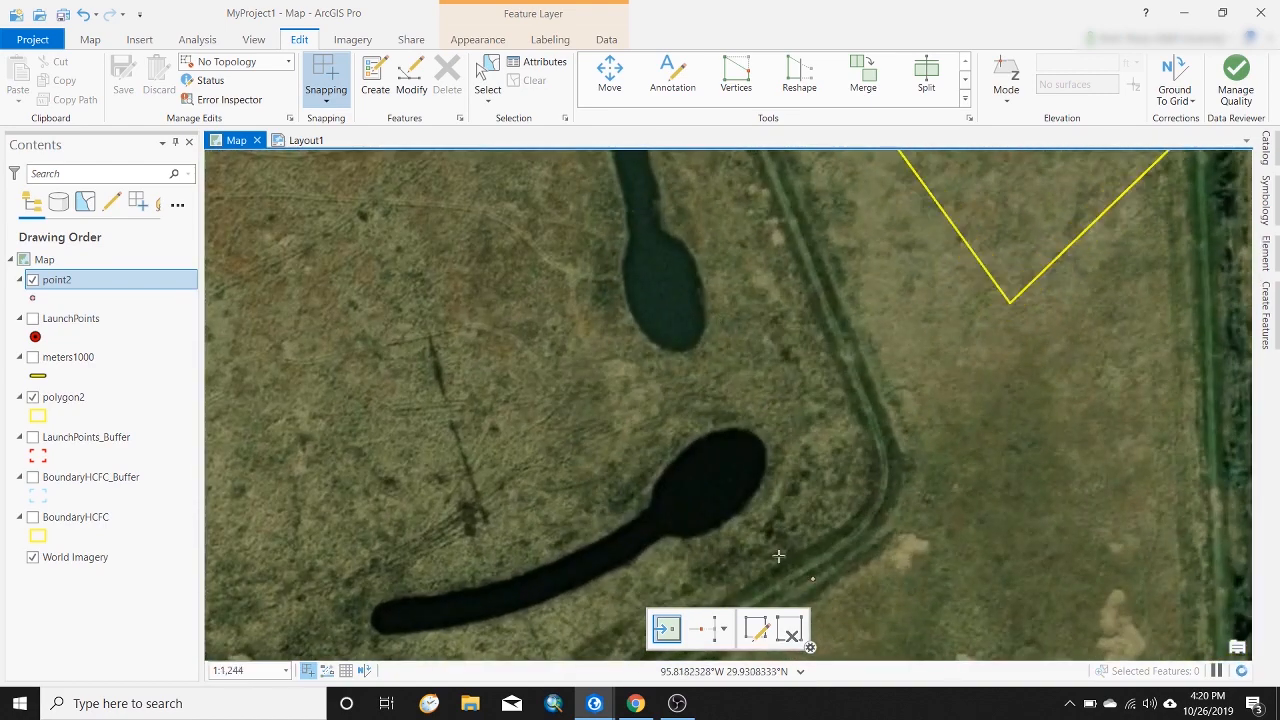
click(715, 481)
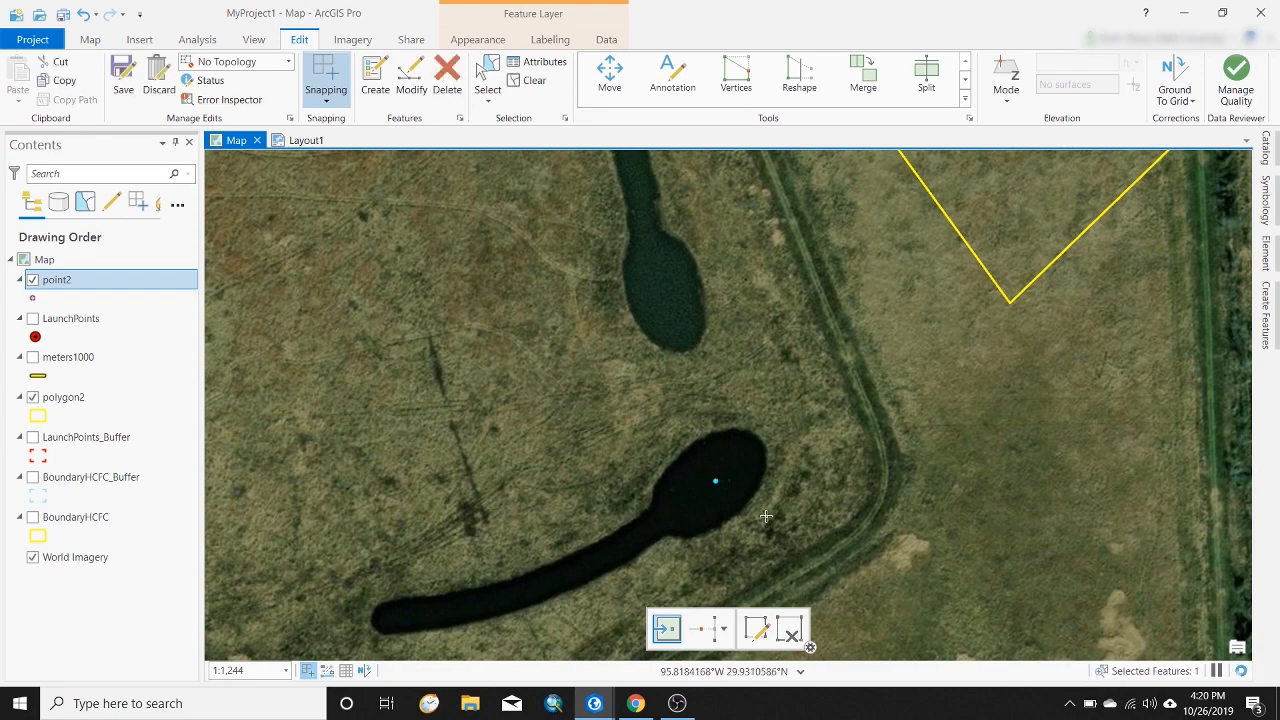
scroll(655, 532, down, 1)
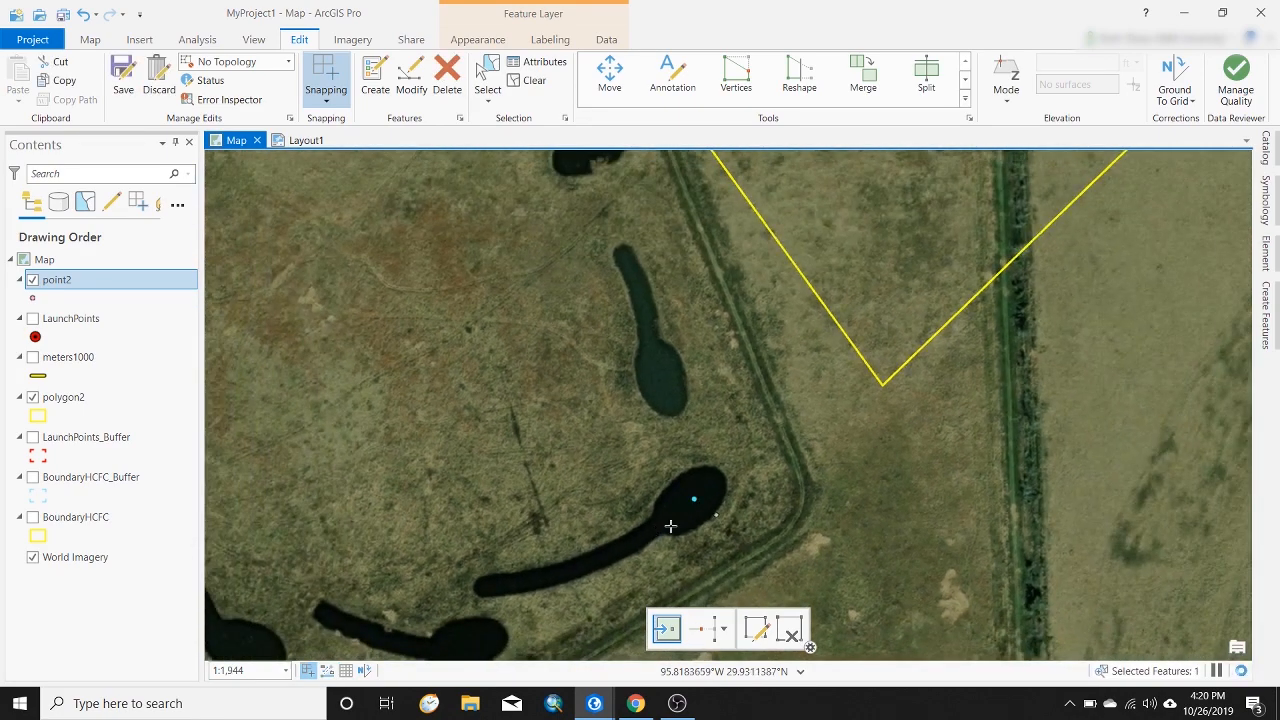
scroll(722, 540, down, 1)
scroll(681, 406, up, 1)
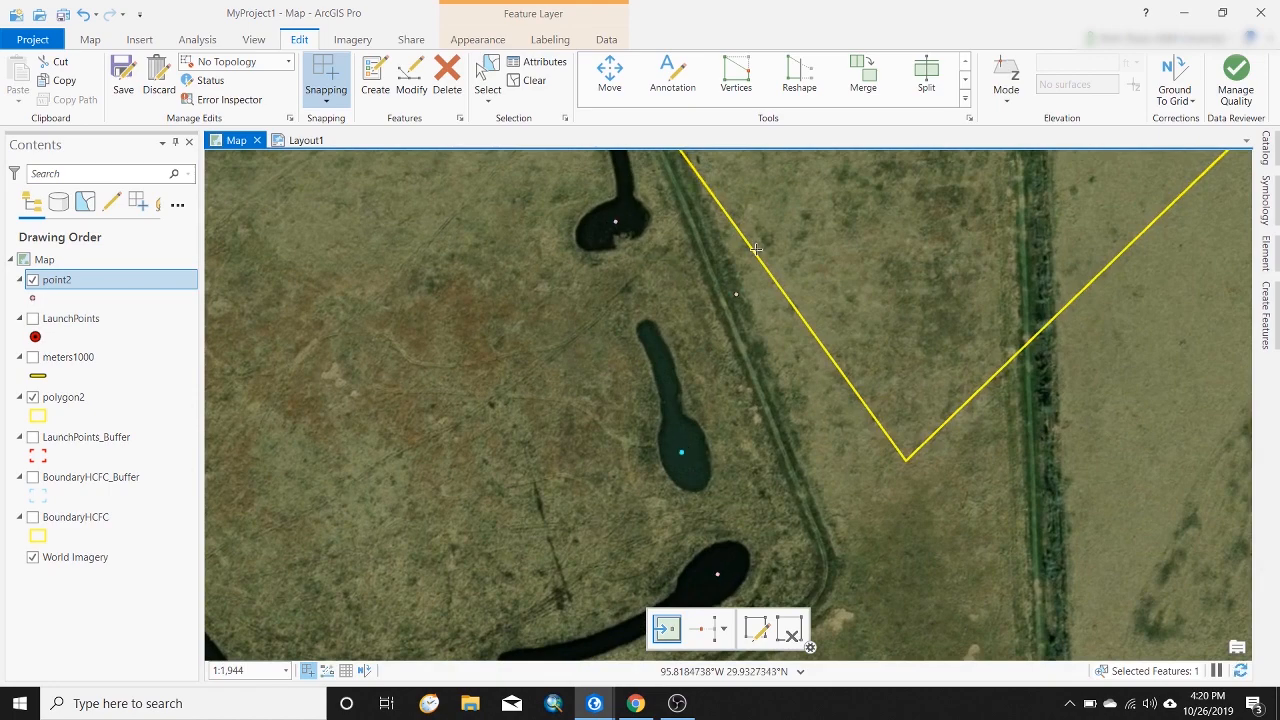
Place point2 points in the rounded ends of the three remaining ponds along the arc's southwest side
scroll(756, 249, down, 2)
scroll(692, 339, up, 1)
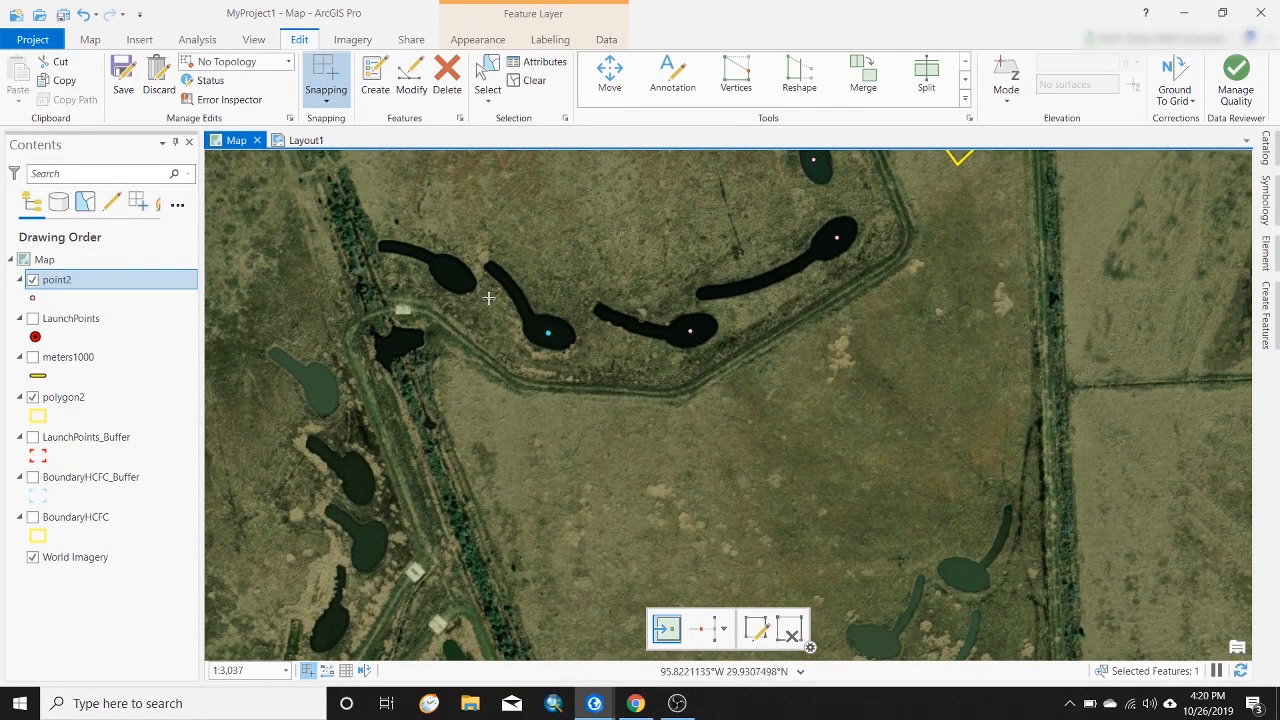
click(453, 274)
scroll(660, 474, down, 2)
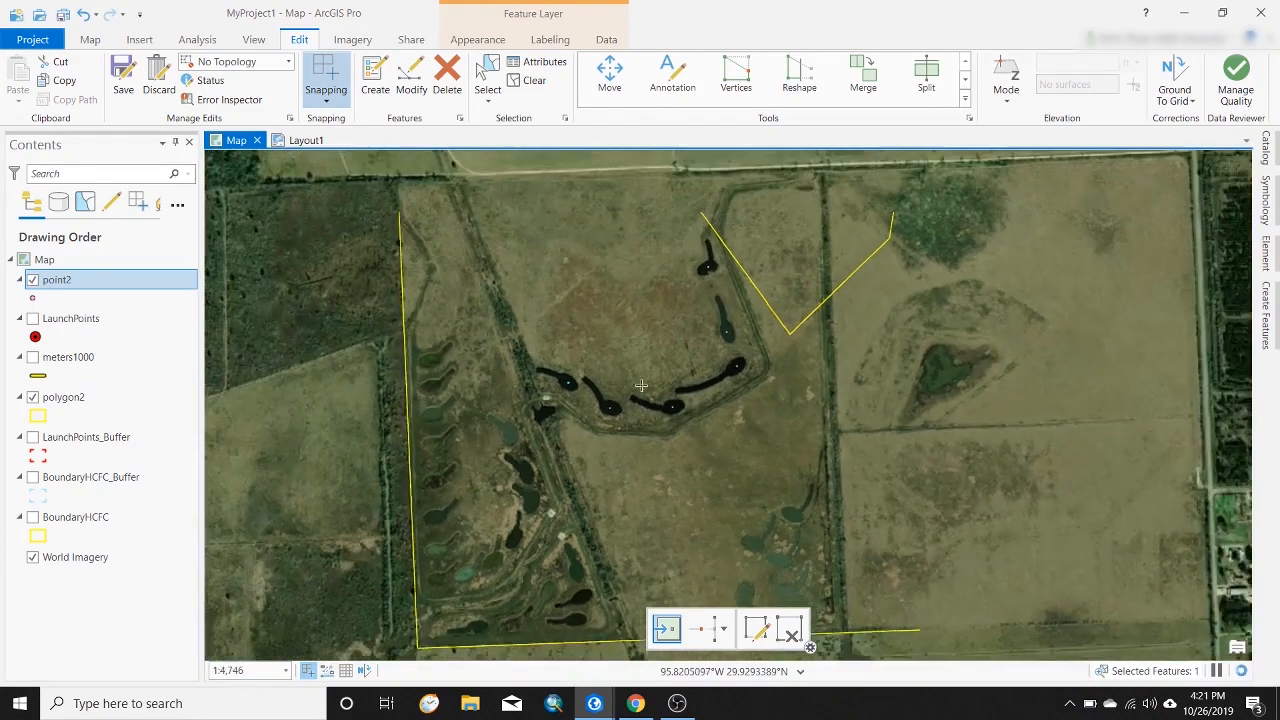
scroll(670, 262, up, 1)
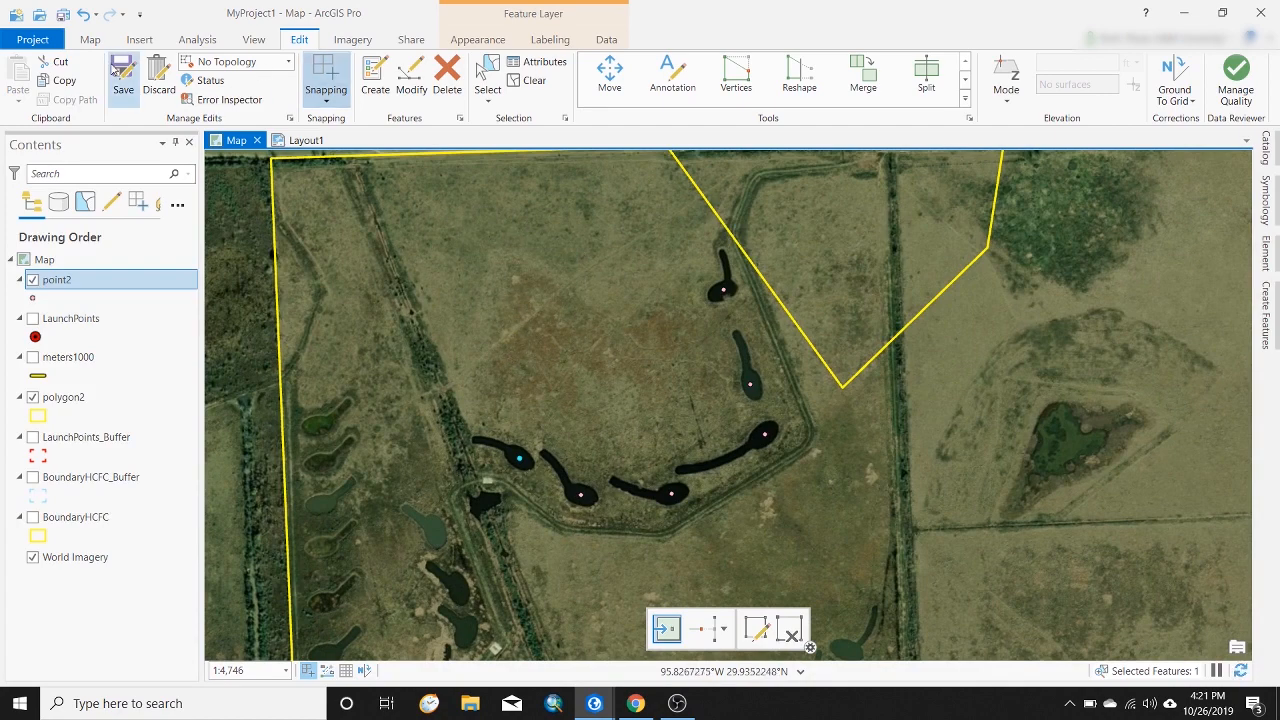
Save the point edits, clear the feature selection, and switch back to the Explore tool
click(120, 68)
click(655, 366)
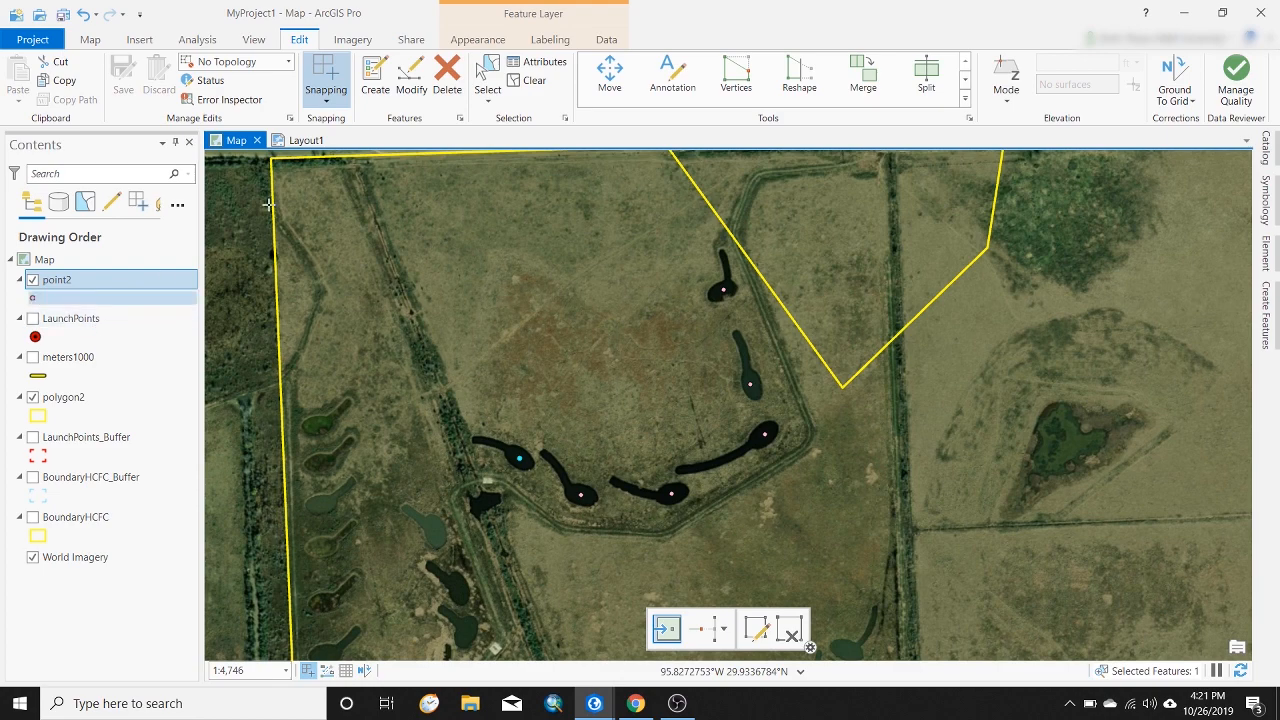
click(530, 80)
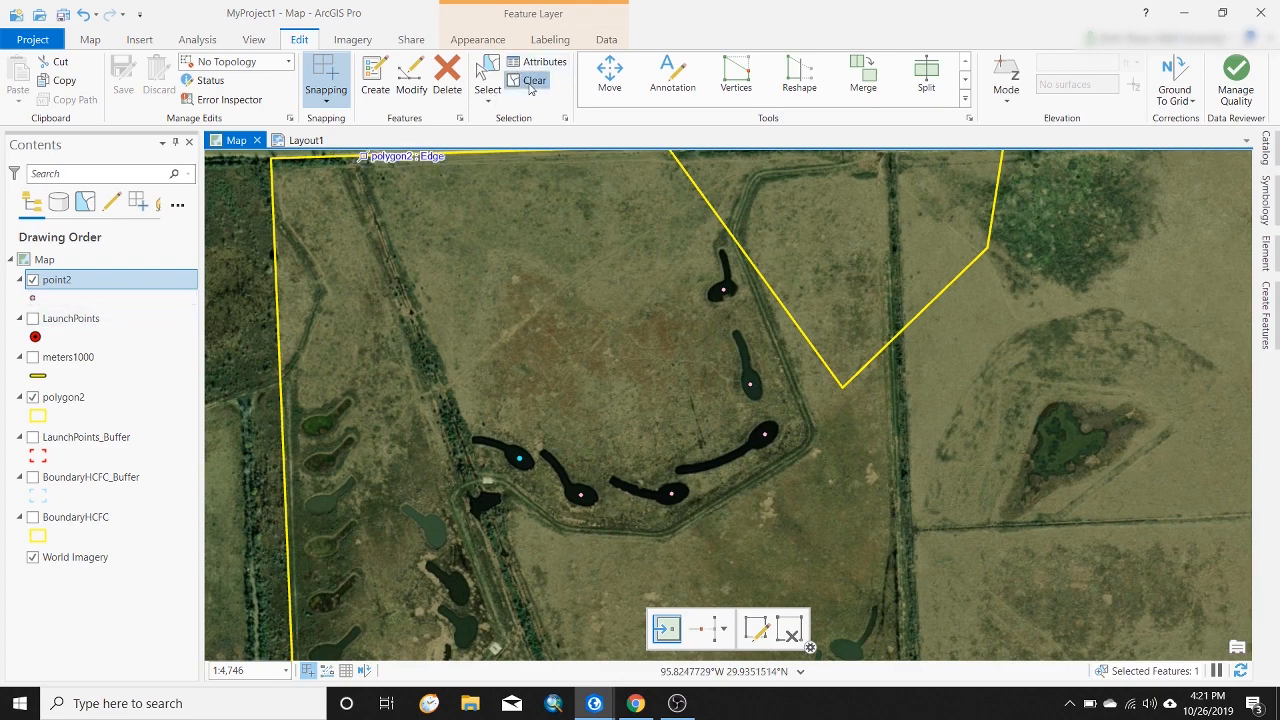
scroll(562, 304, down, 1)
scroll(562, 304, down, 2)
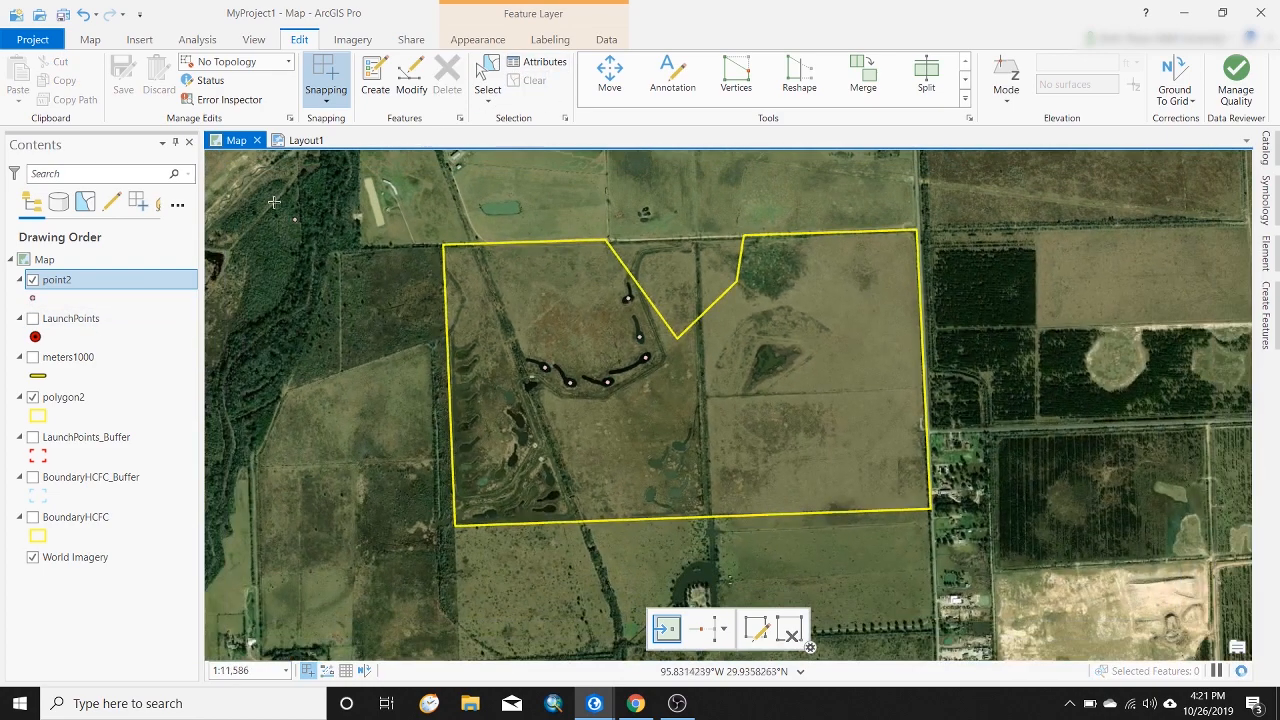
click(91, 42)
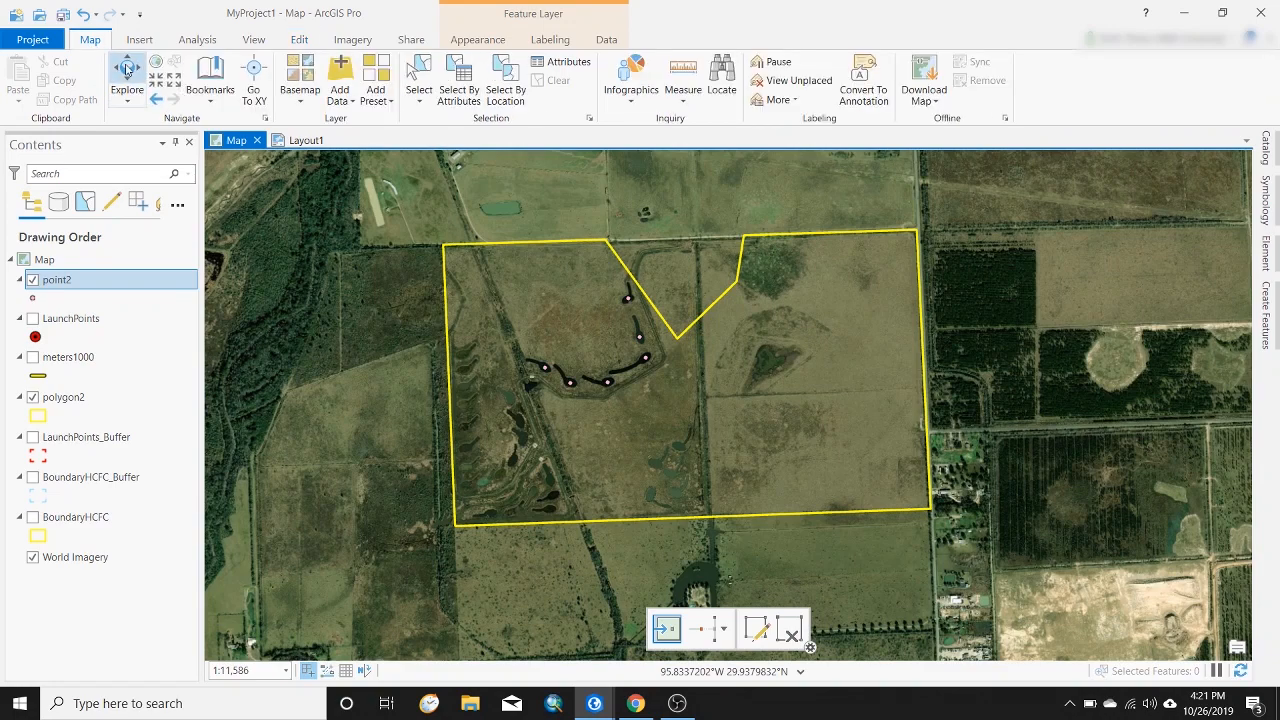
scroll(453, 357, down, 1)
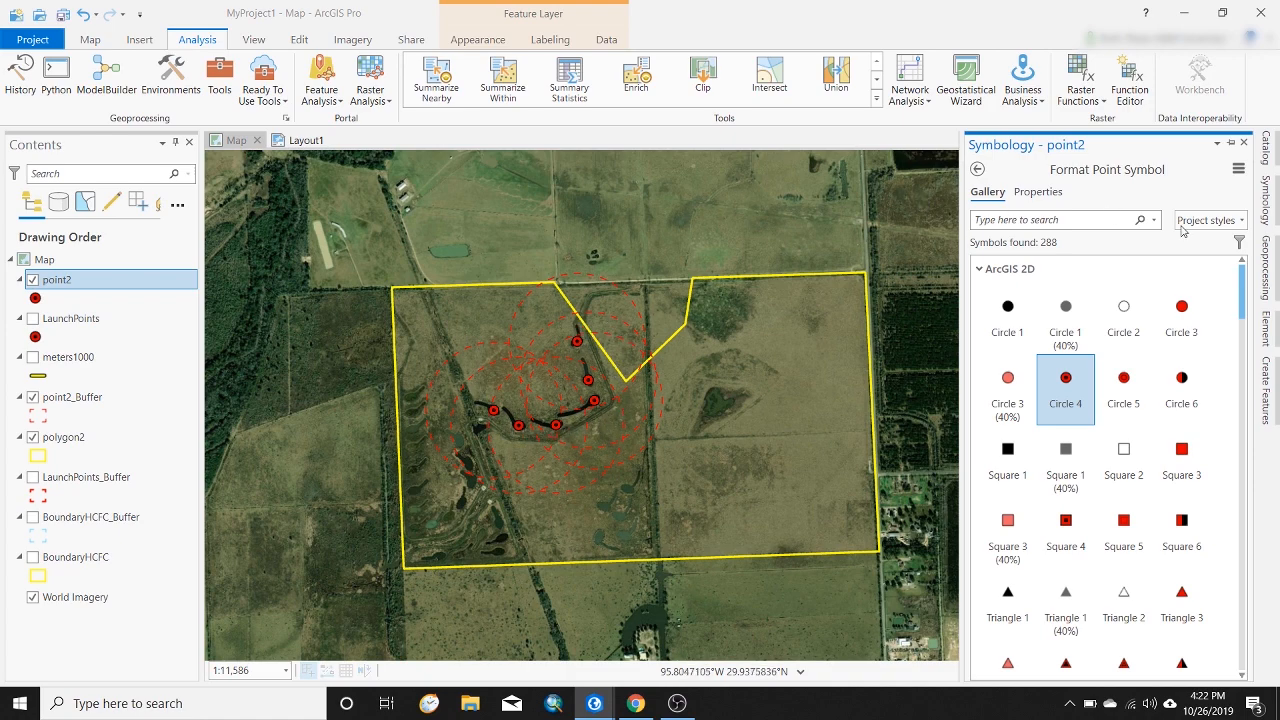
Set up the favorite Create Feature Class tool with the name line2 and geometry type Polyline
click(1266, 262)
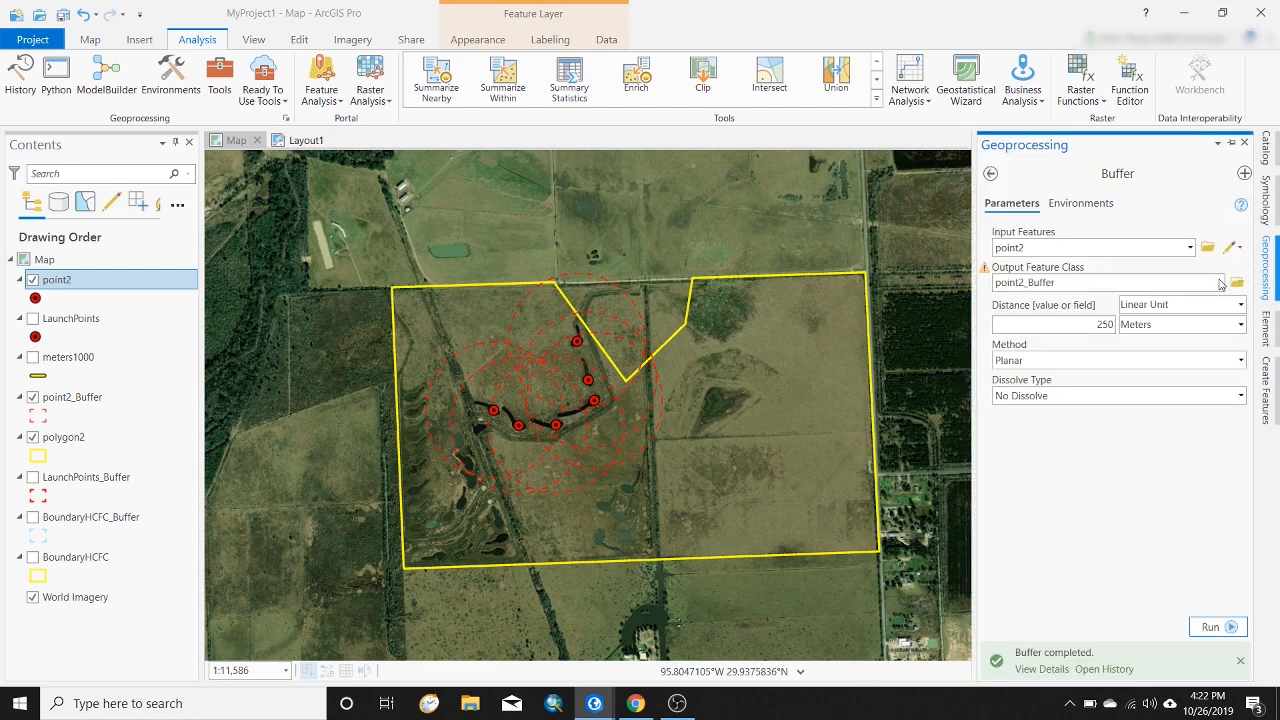
click(990, 174)
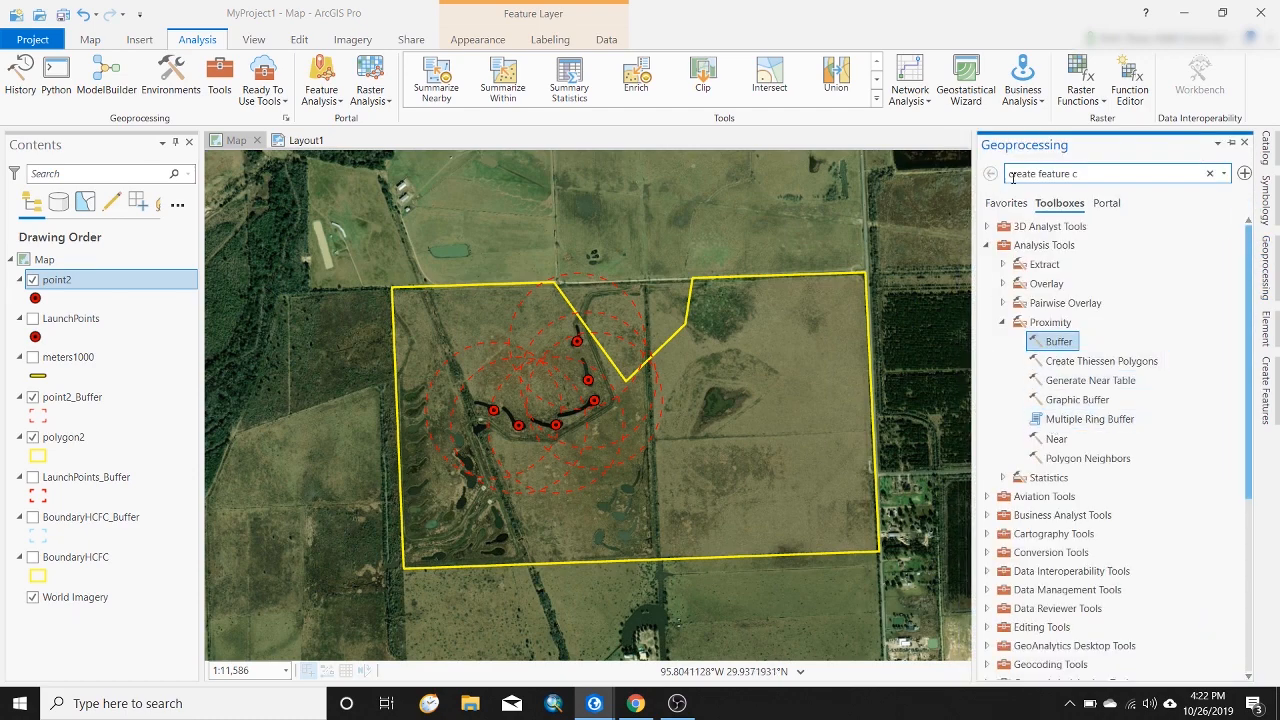
click(1118, 178)
key(BackSpace)
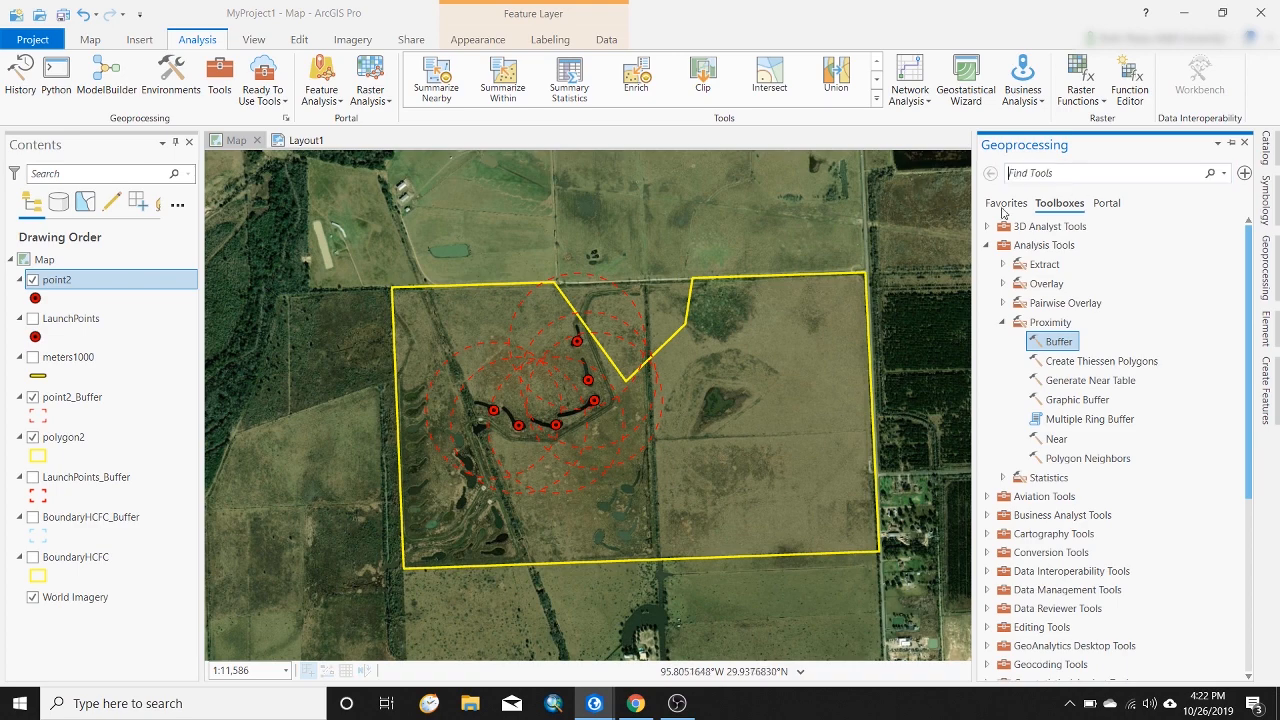
click(1012, 204)
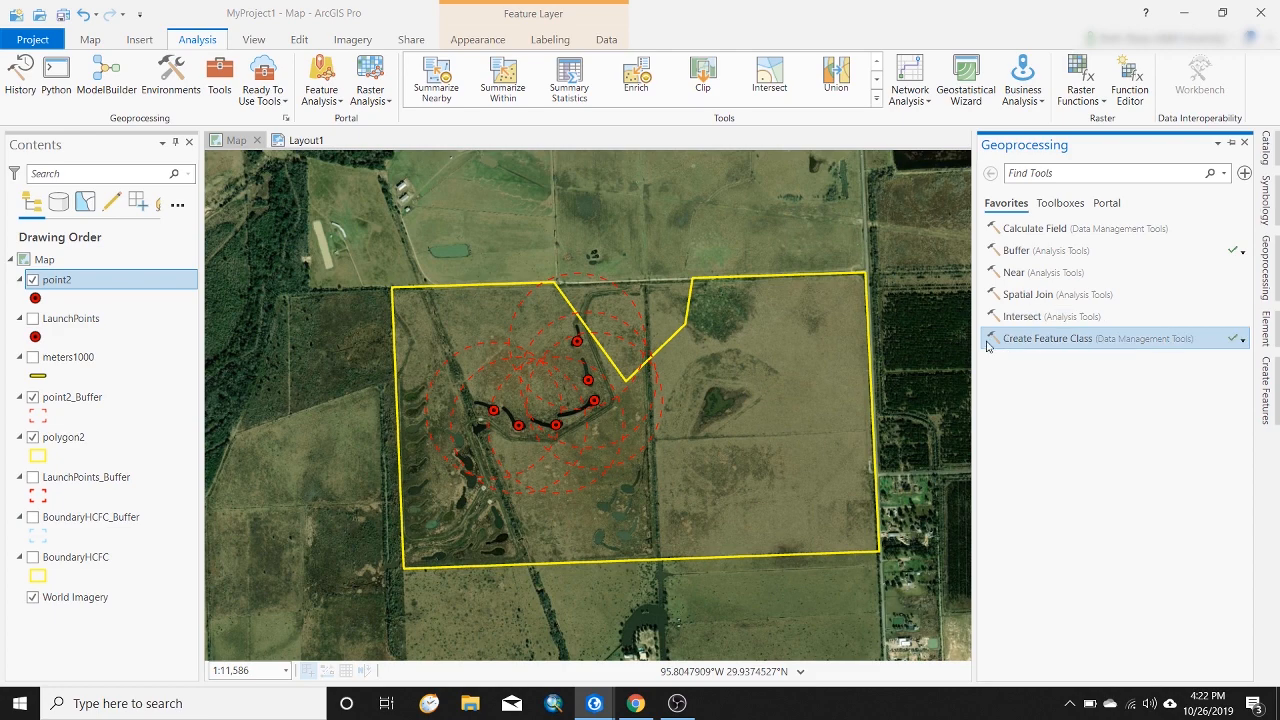
click(1007, 342)
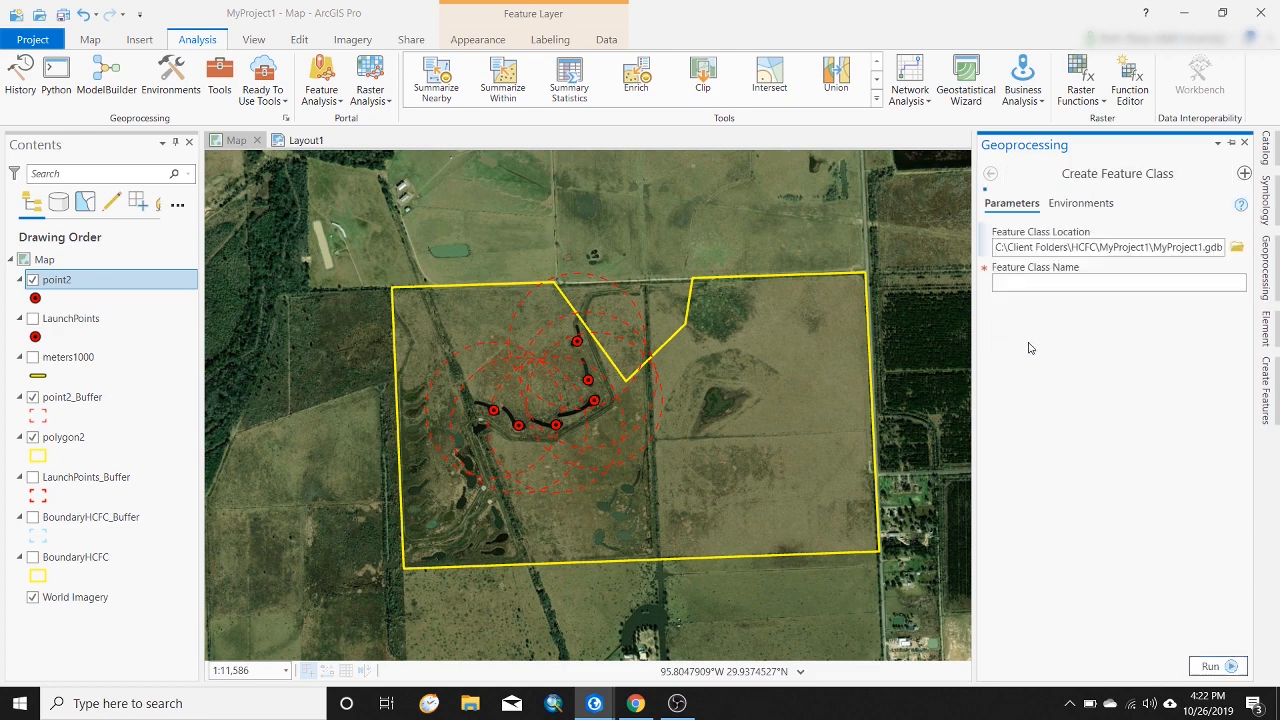
click(1075, 281)
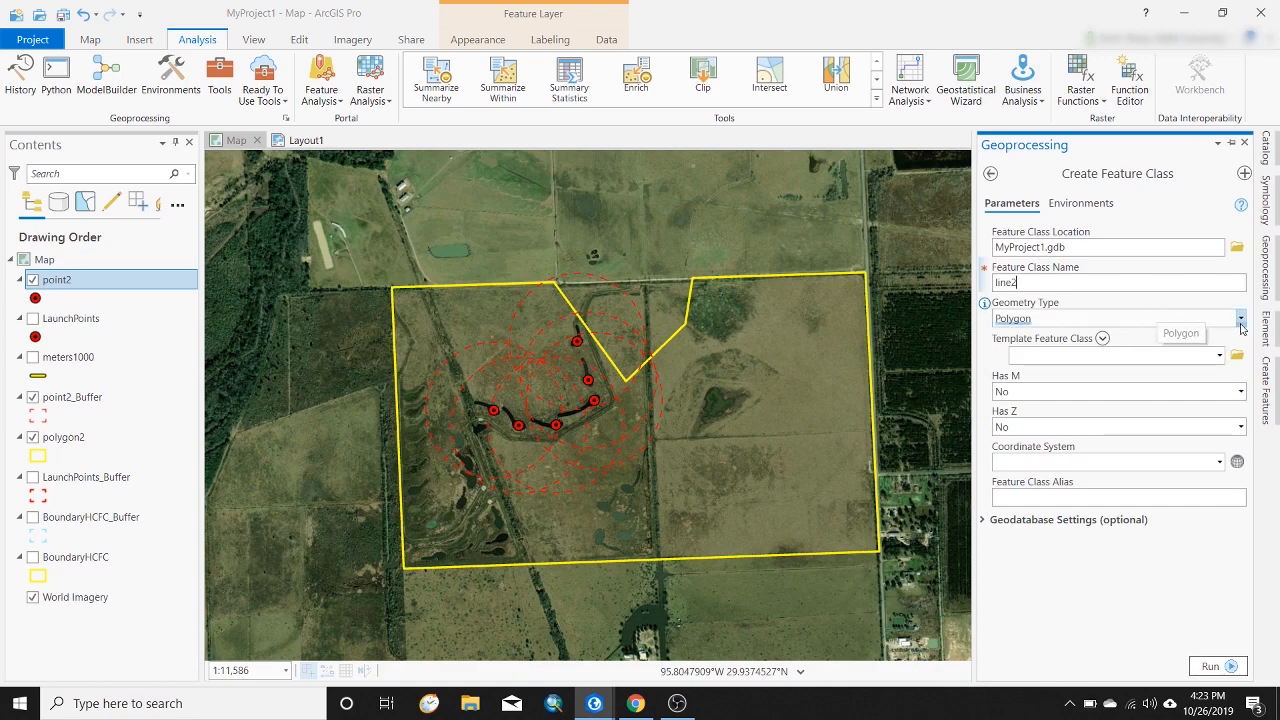
click(1240, 318)
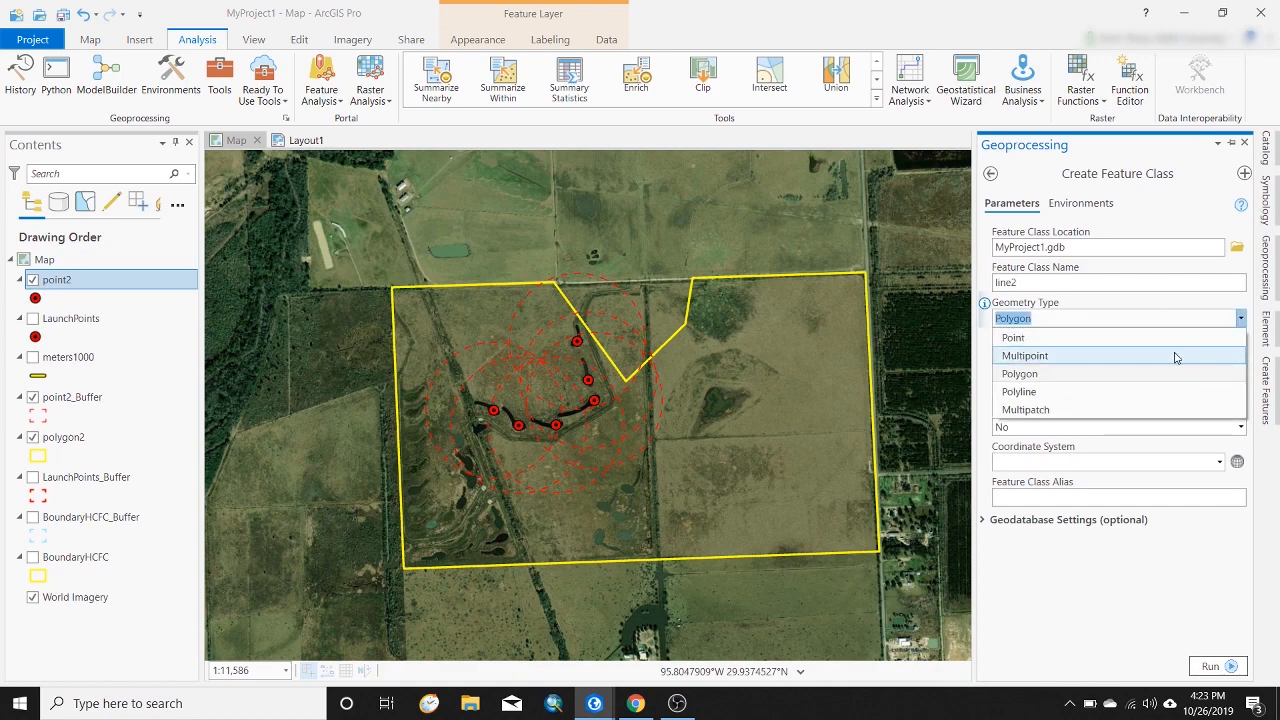
click(1047, 391)
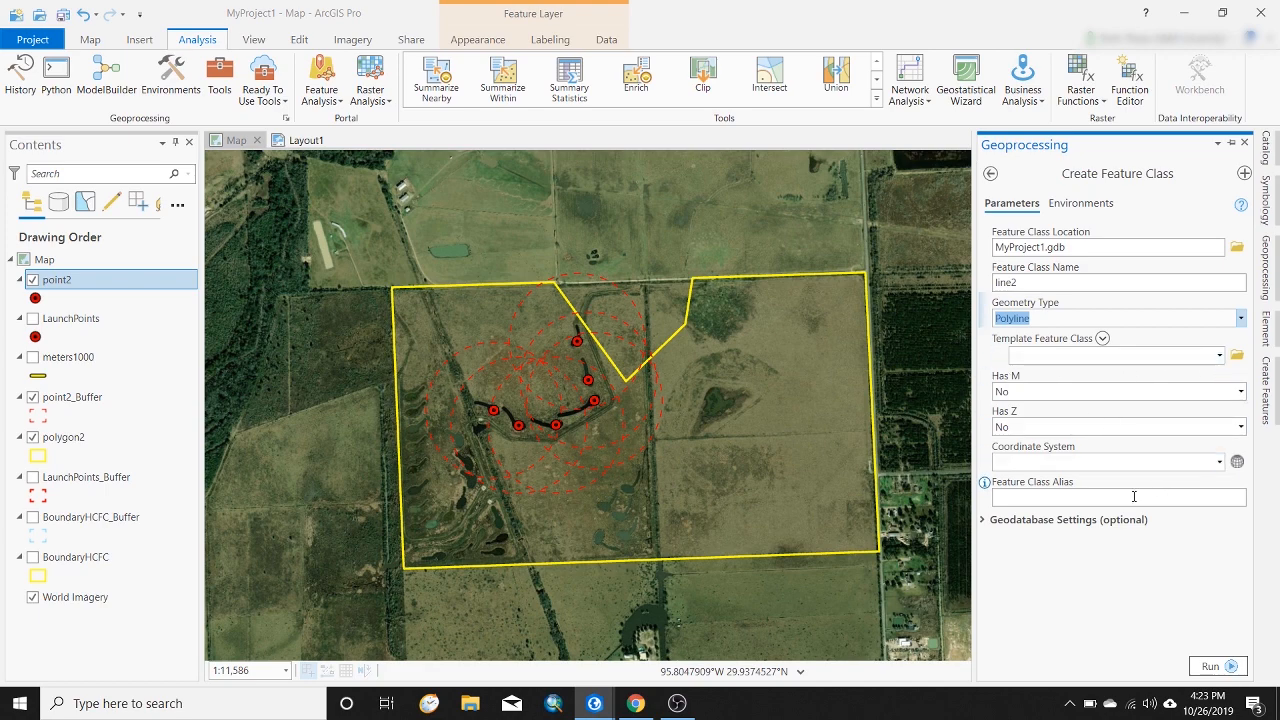
Assign the NAD_1983_2011_StatePlane_Texas_South_Central coordinate system to the line2 feature class and create it
click(1237, 464)
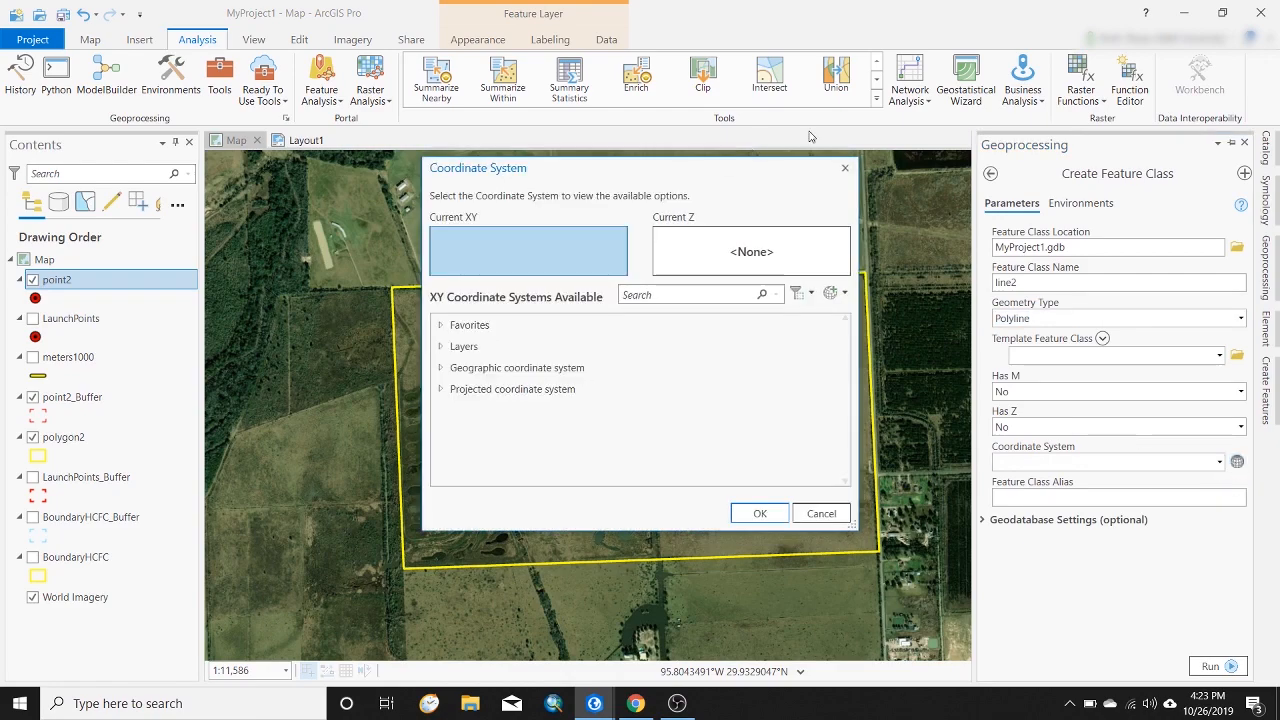
click(845, 168)
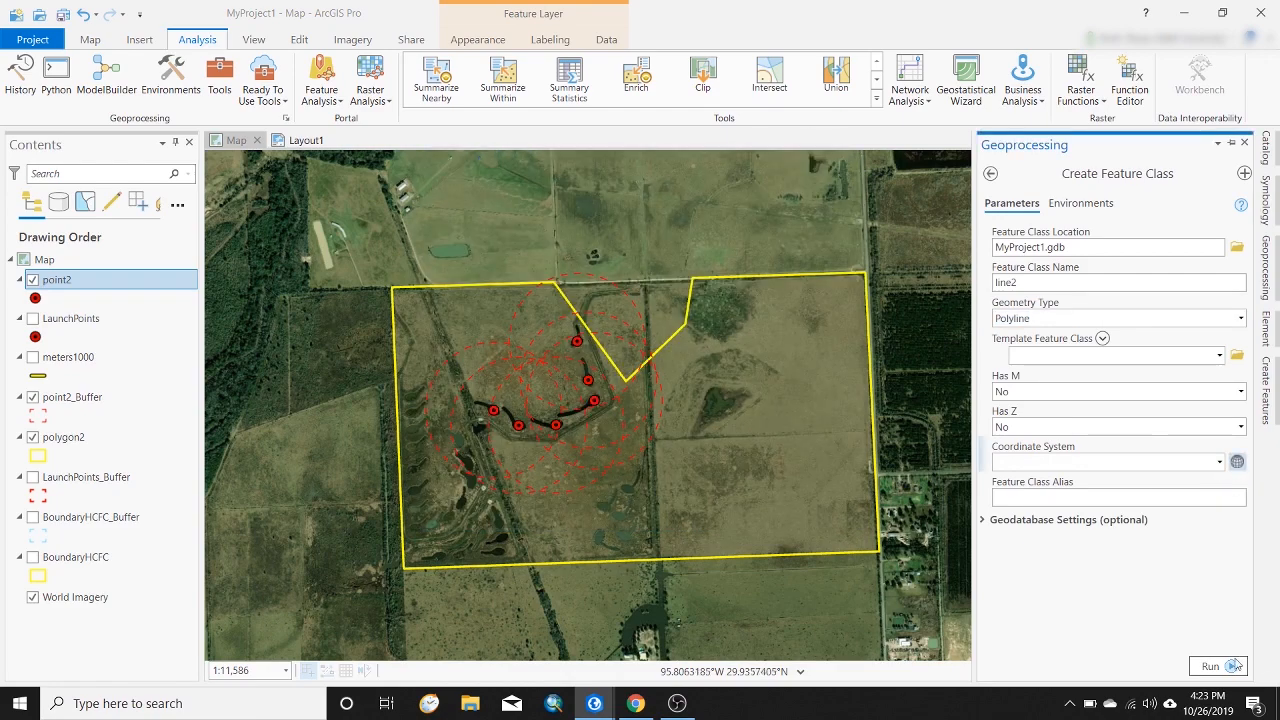
click(1219, 462)
click(1100, 553)
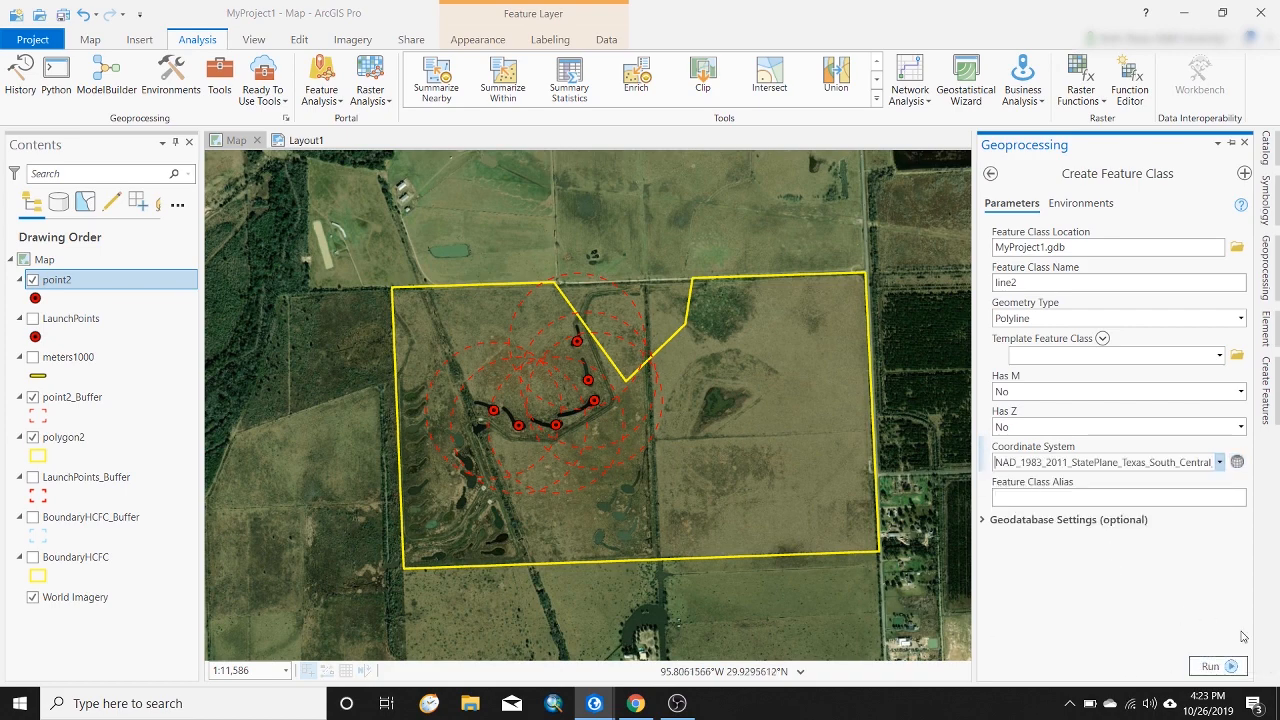
click(1212, 666)
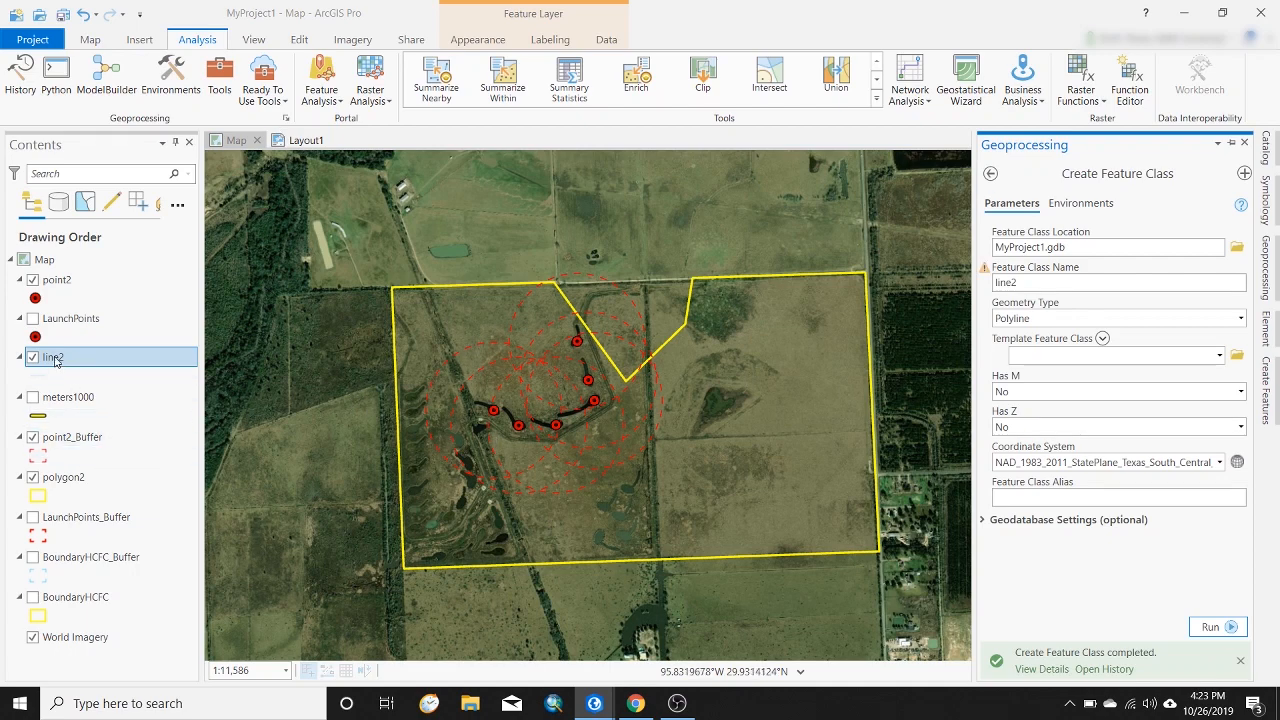
Start a line2 line at the southwest edge of the northern pale pad beside the grass track
click(299, 39)
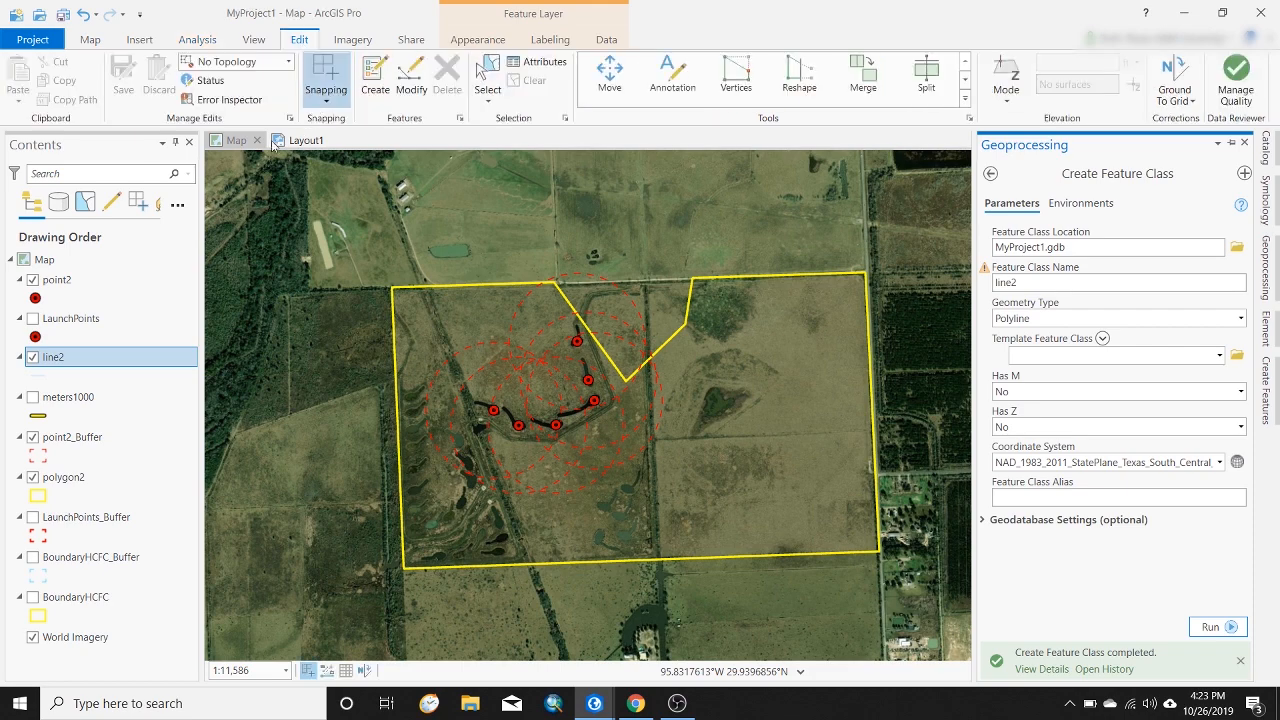
click(375, 88)
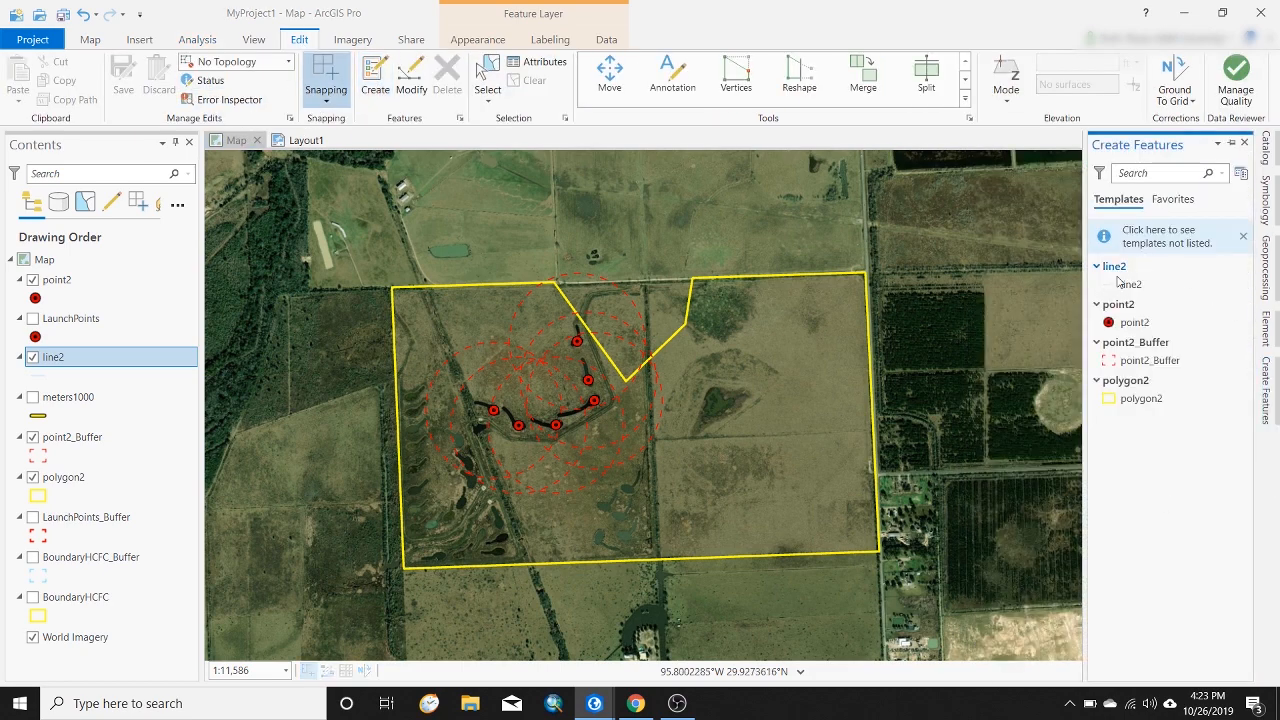
click(1125, 284)
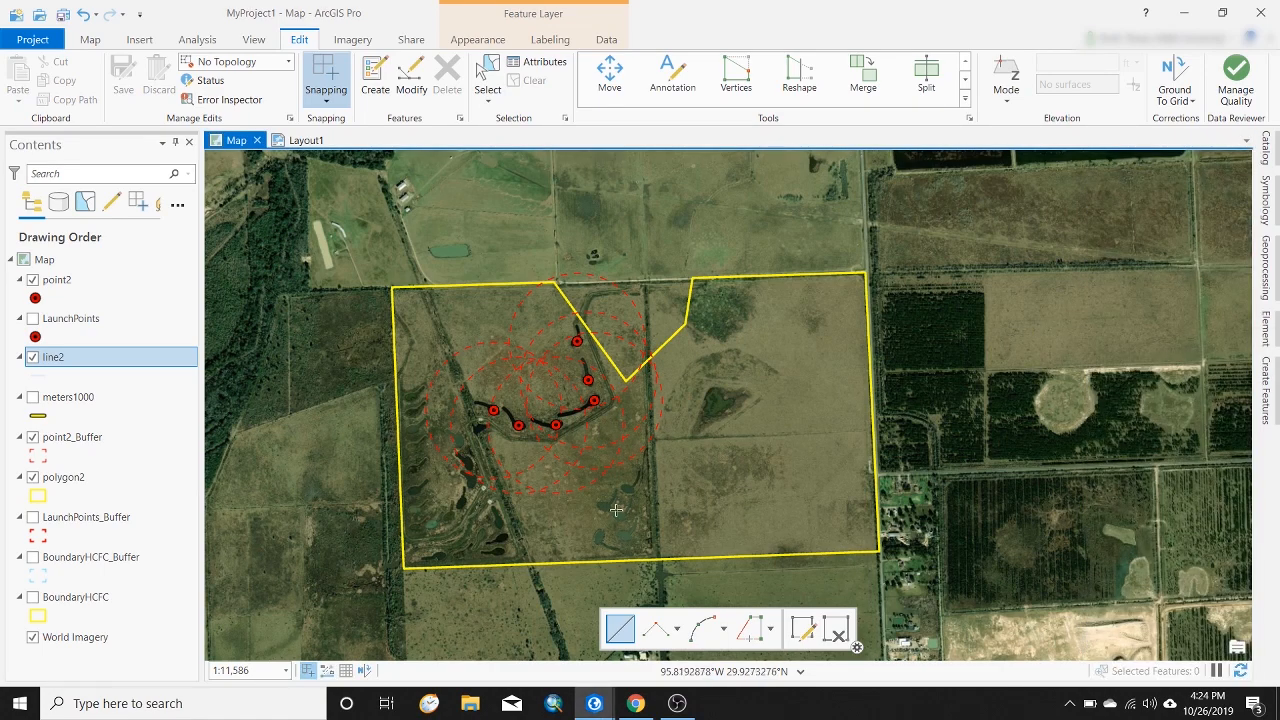
scroll(619, 506, up, 2)
scroll(601, 424, down, 2)
scroll(433, 476, up, 4)
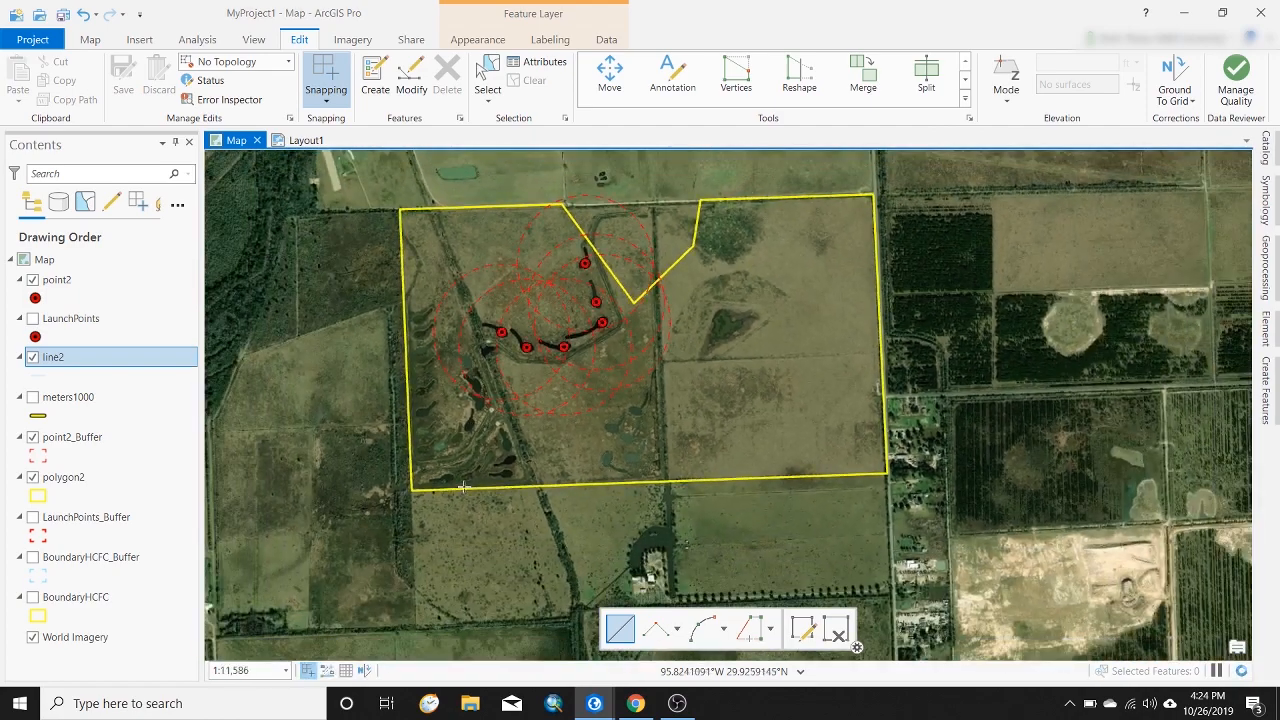
scroll(631, 281, up, 5)
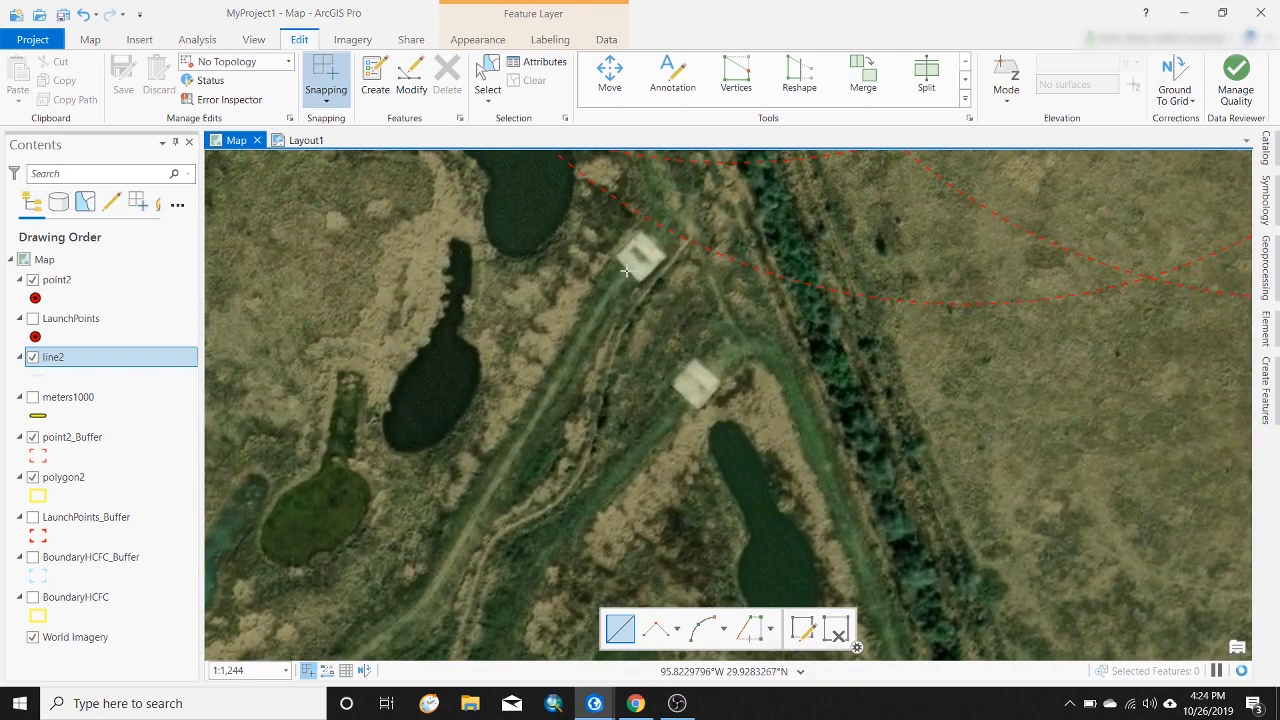
scroll(679, 212, down, 3)
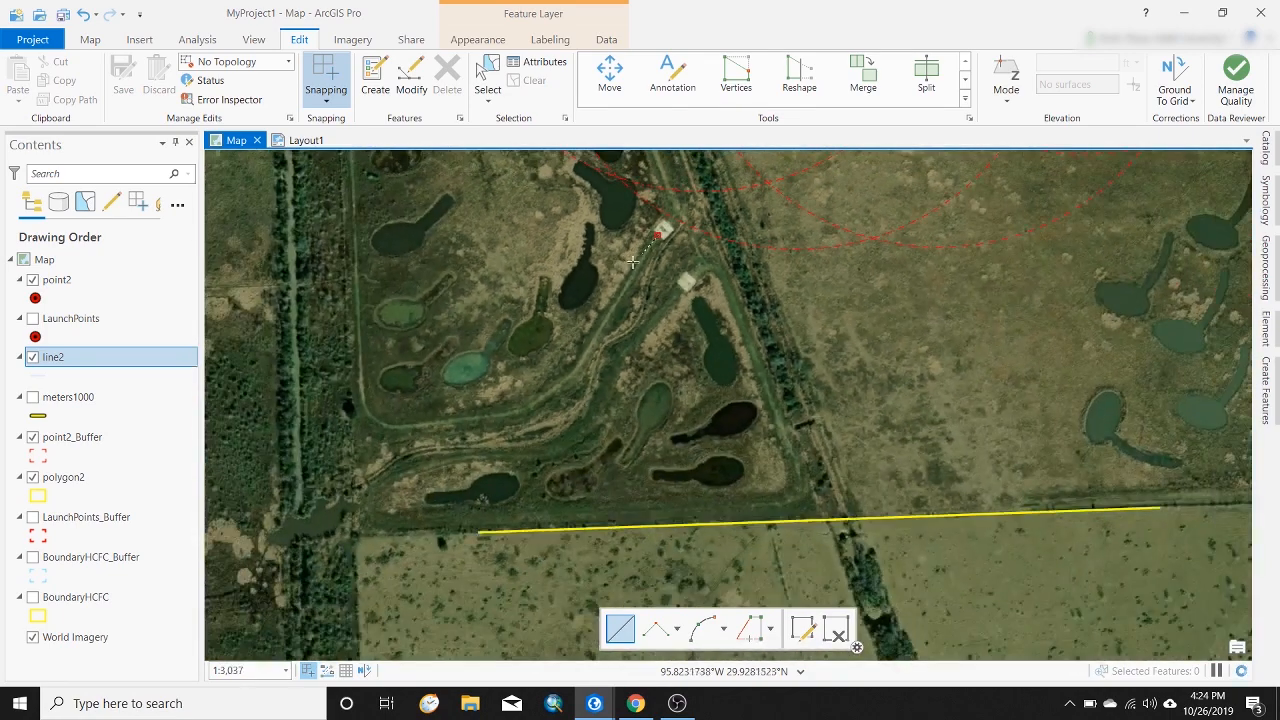
Extend the line southwest along the straight stretch of the grass track to where the bend begins
scroll(666, 214, up, 4)
scroll(667, 220, up, 2)
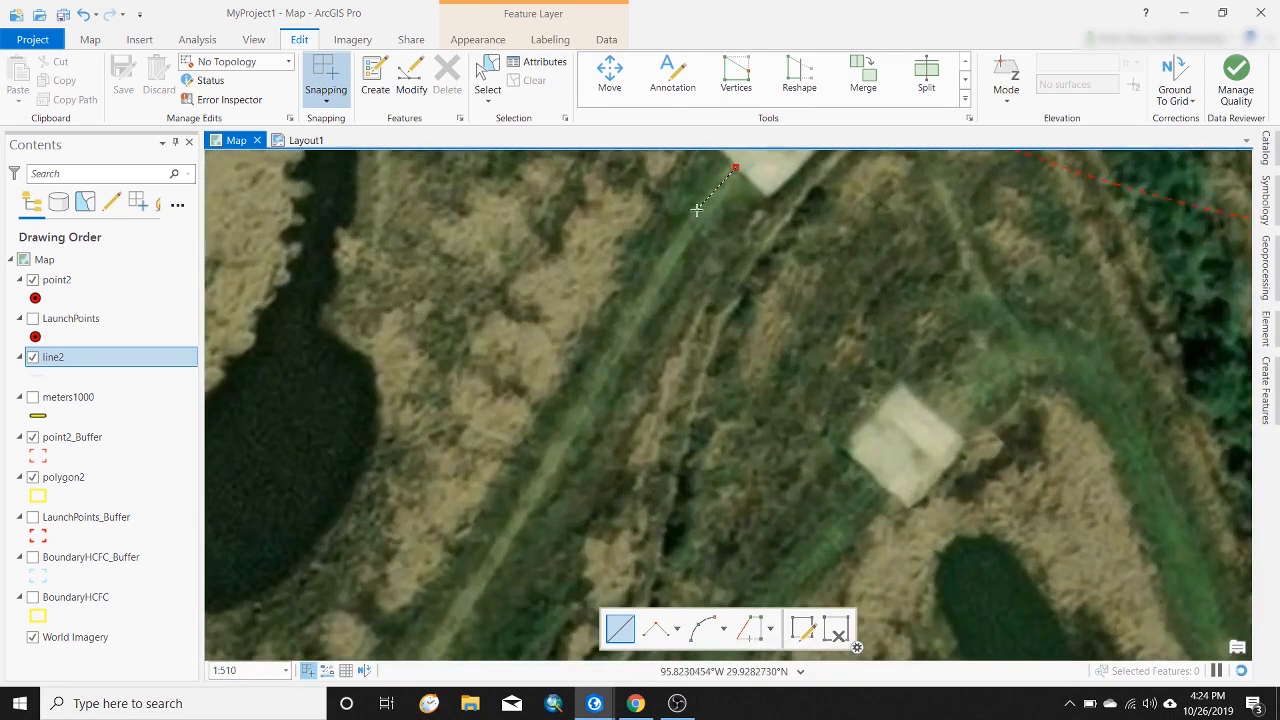
scroll(705, 202, down, 2)
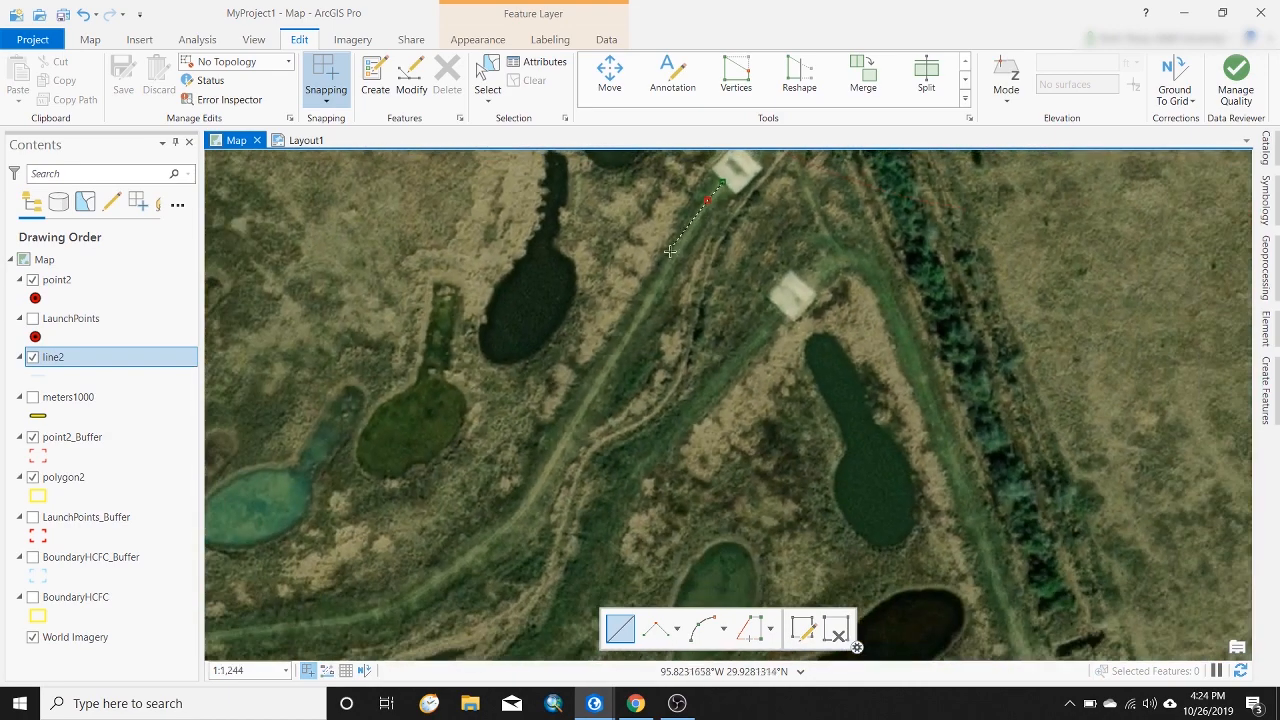
click(531, 497)
Add closely spaced vertices to the line so it follows the grass track around its bend toward the southwest
scroll(500, 408, up, 3)
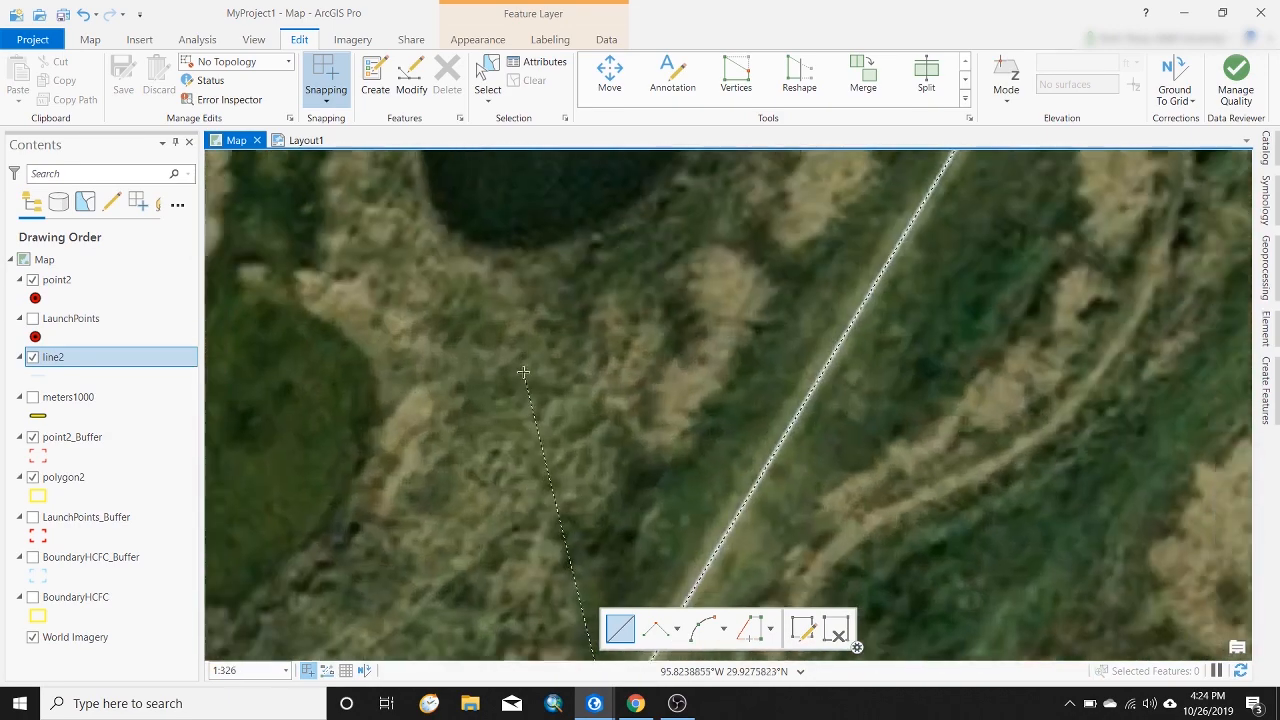
scroll(503, 408, down, 4)
scroll(456, 562, up, 1)
scroll(456, 562, up, 3)
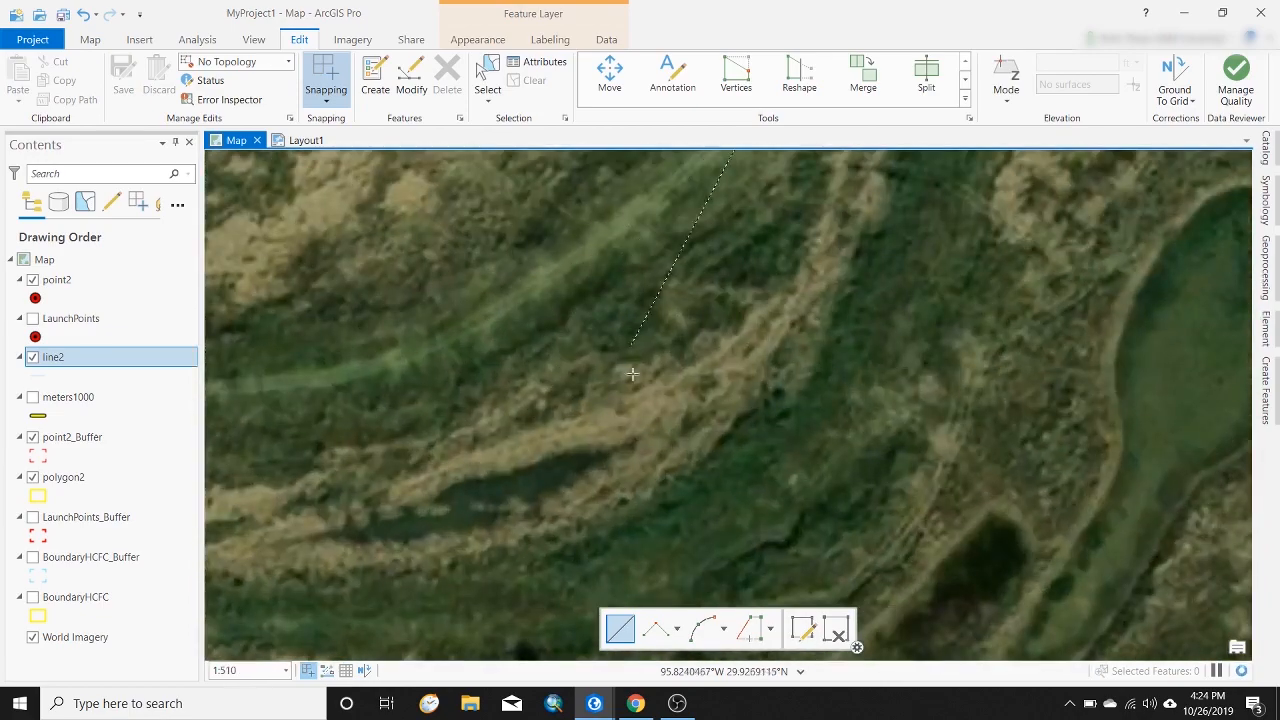
scroll(632, 374, down, 2)
scroll(662, 196, up, 2)
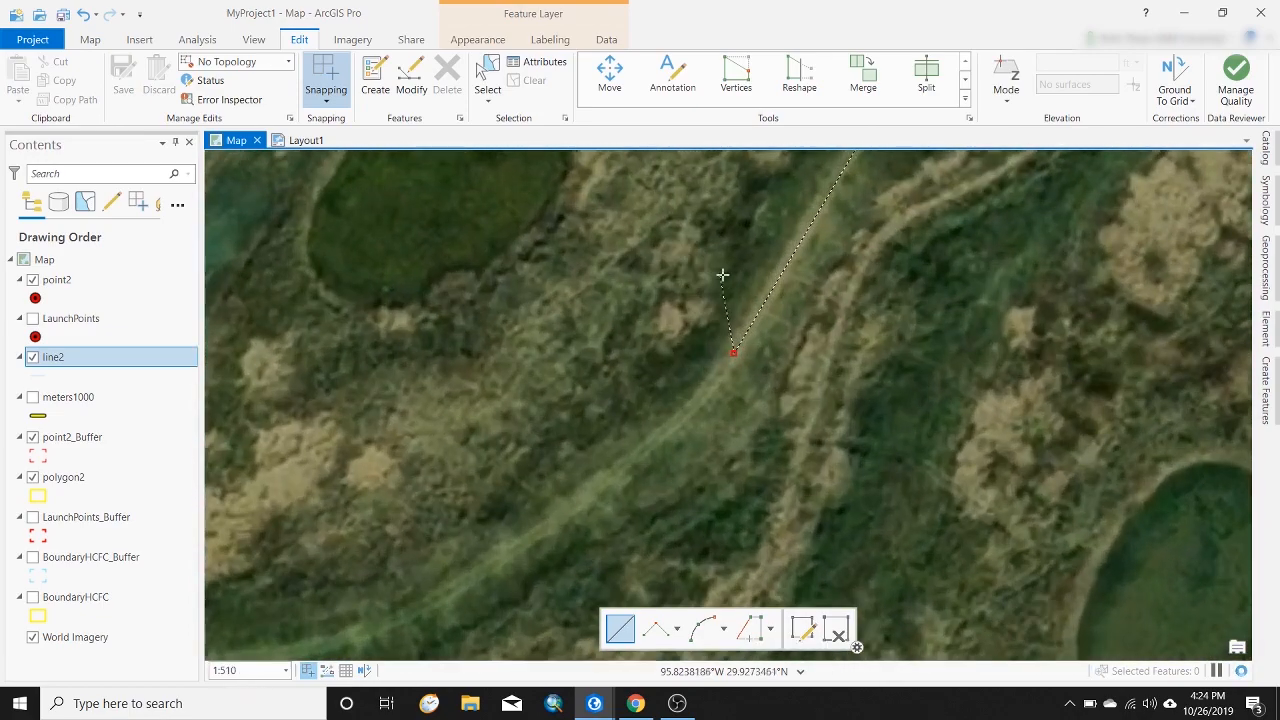
scroll(632, 277, down, 4)
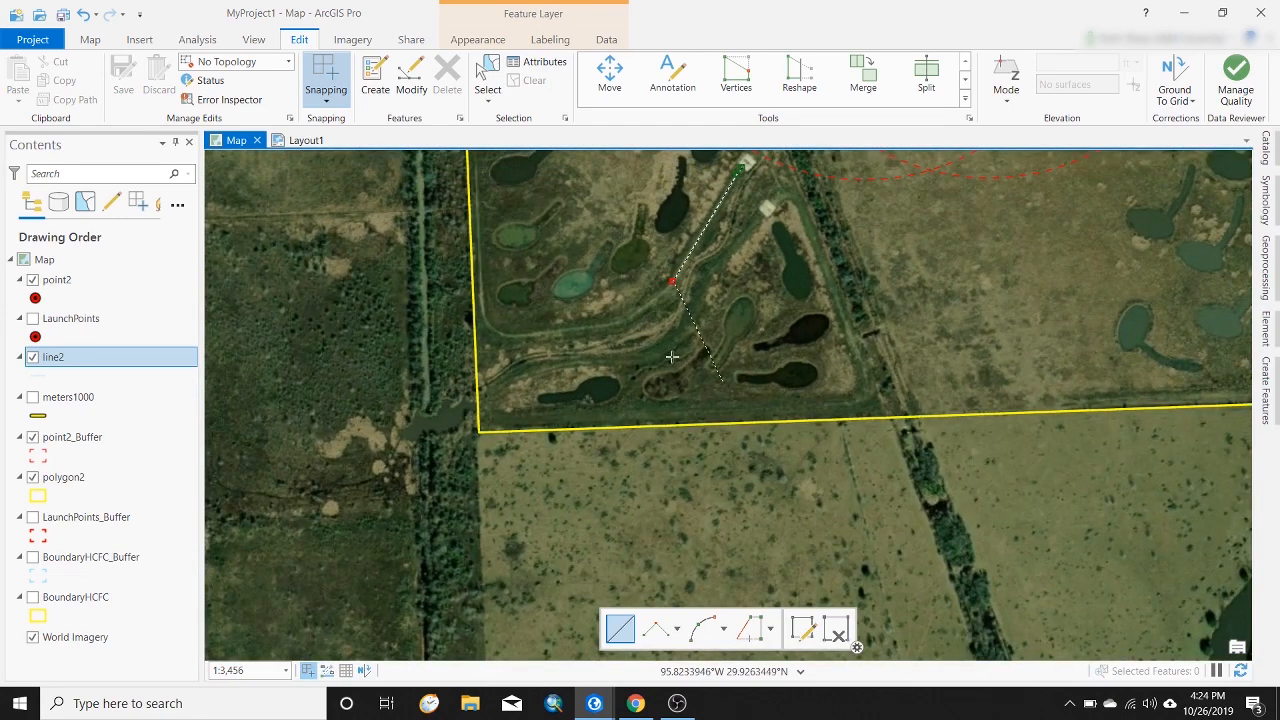
scroll(665, 360, up, 2)
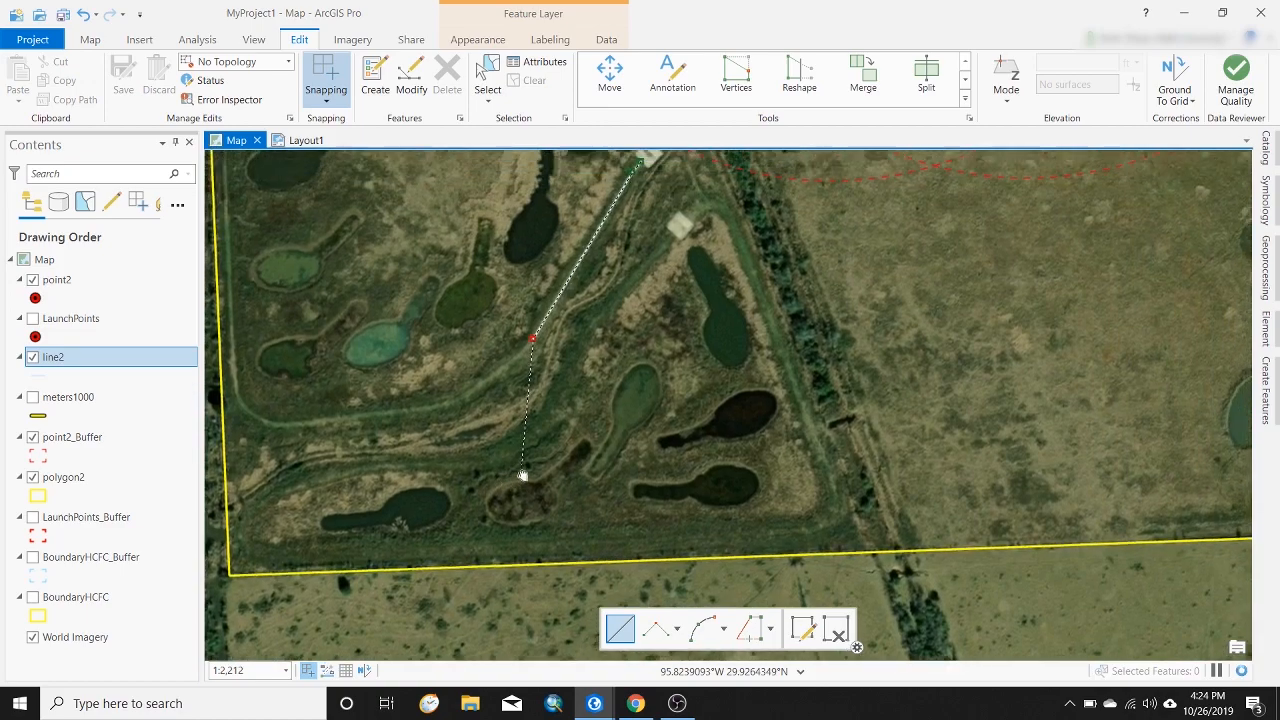
mouse_move(522, 475)
mouse_down()
mouse_move(783, 555)
mouse_move(563, 452)
mouse_move(451, 518)
mouse_move(570, 518)
mouse_move(643, 483)
mouse_move(624, 503)
mouse_up()
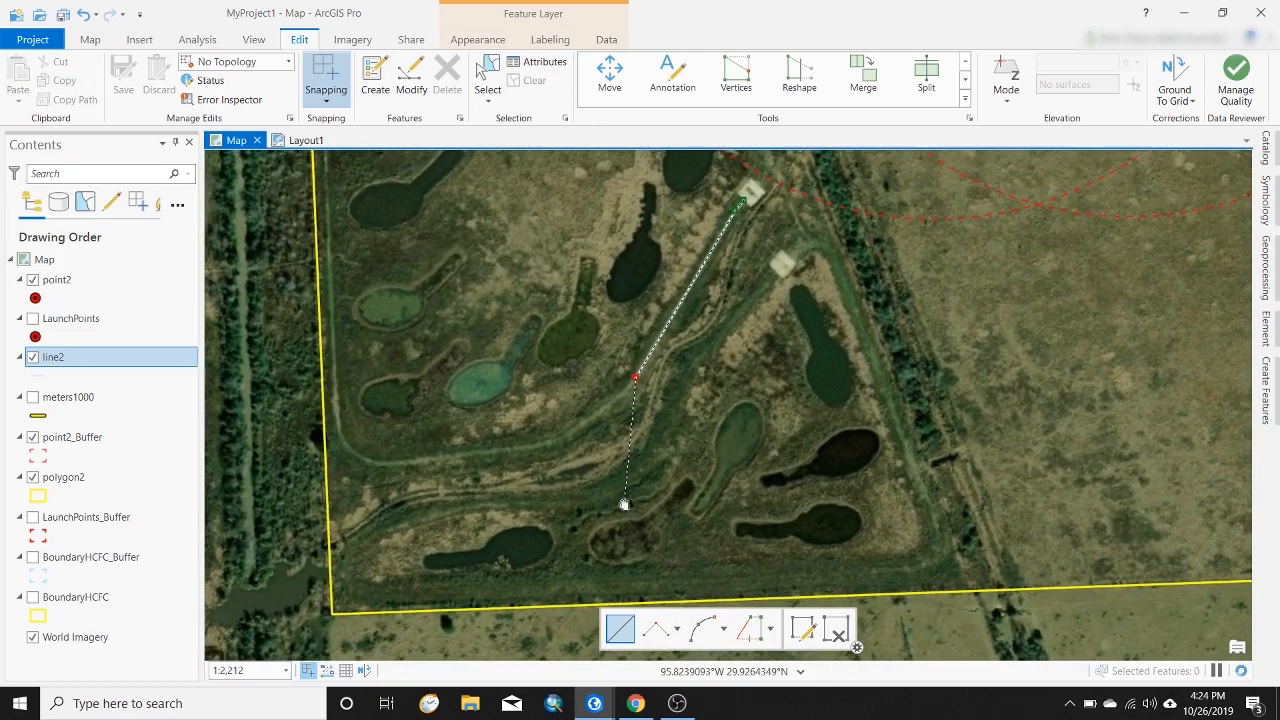
scroll(630, 405, up, 1)
scroll(630, 405, up, 5)
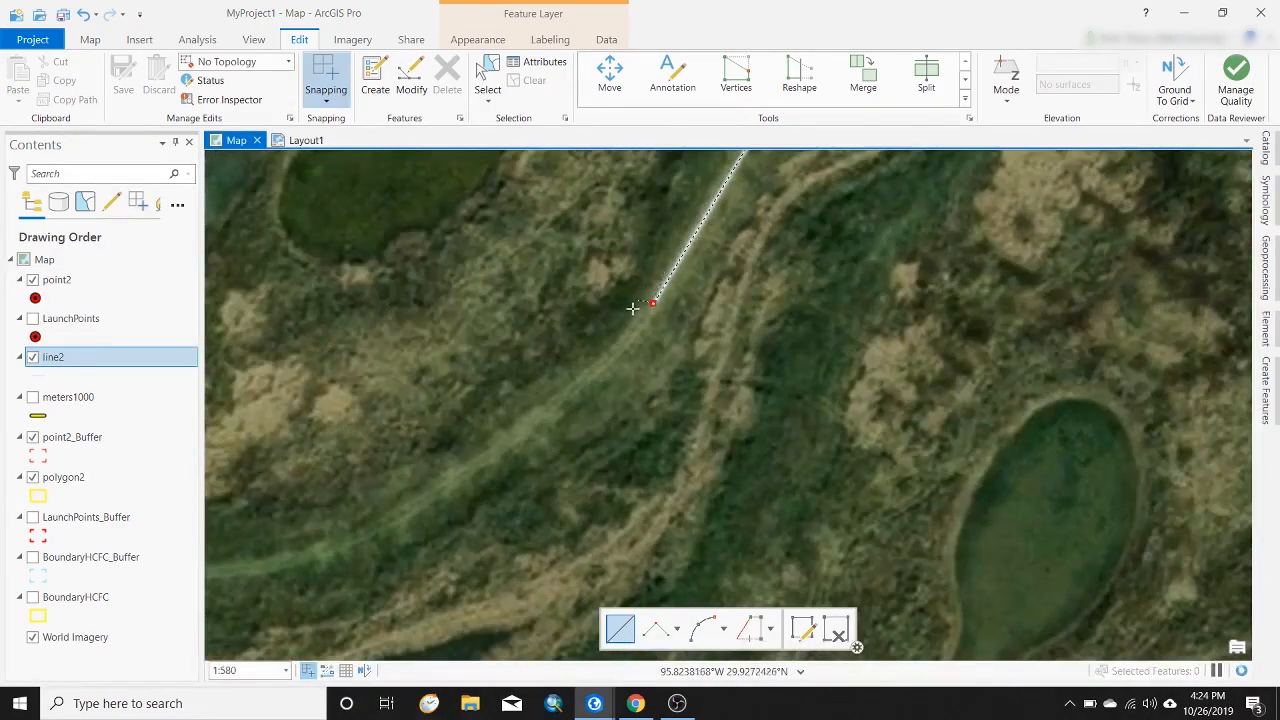
scroll(632, 308, up, 2)
click(652, 332)
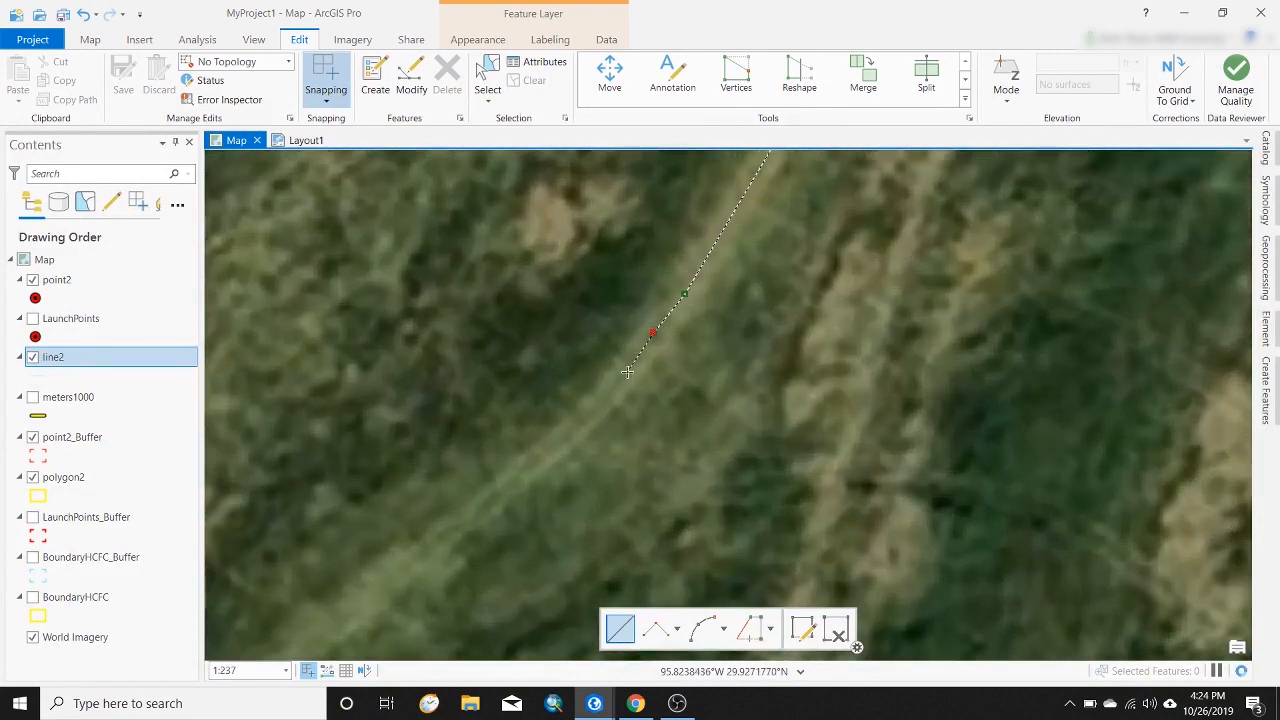
click(626, 372)
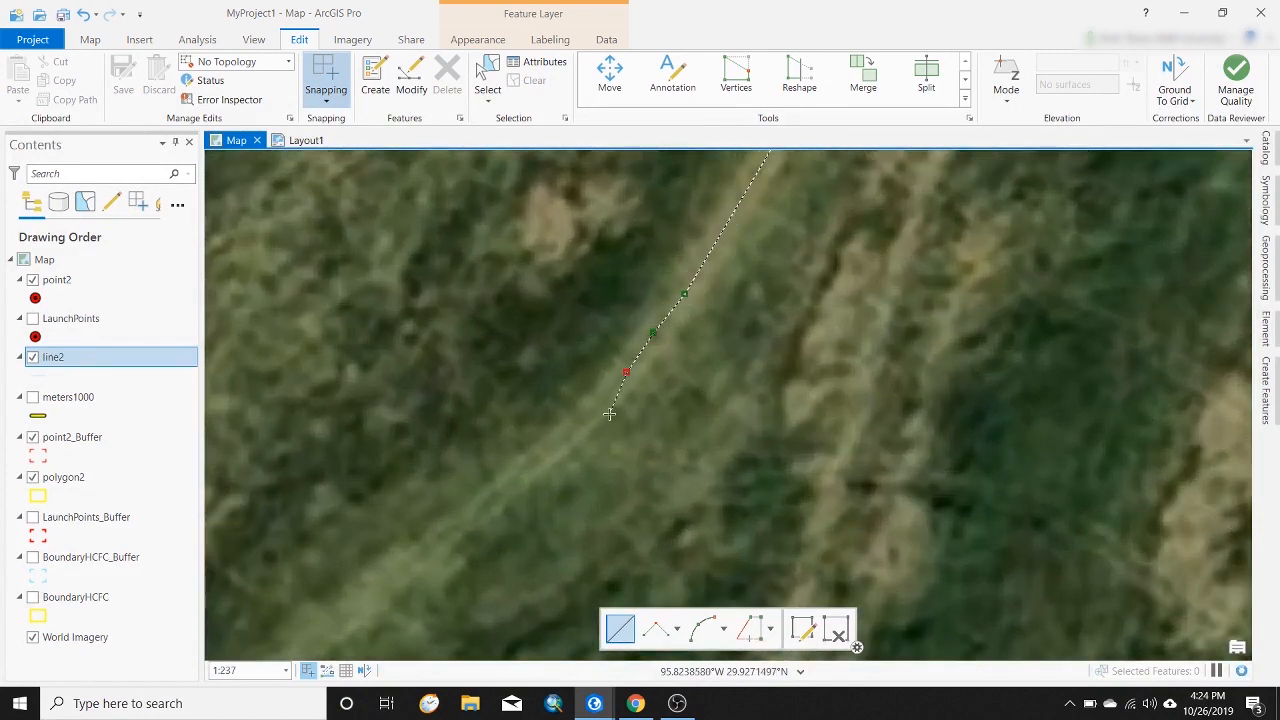
click(482, 508)
Continue the line west along the lower stretch of the grass track and finish it before the track's western corner
scroll(485, 492, down, 4)
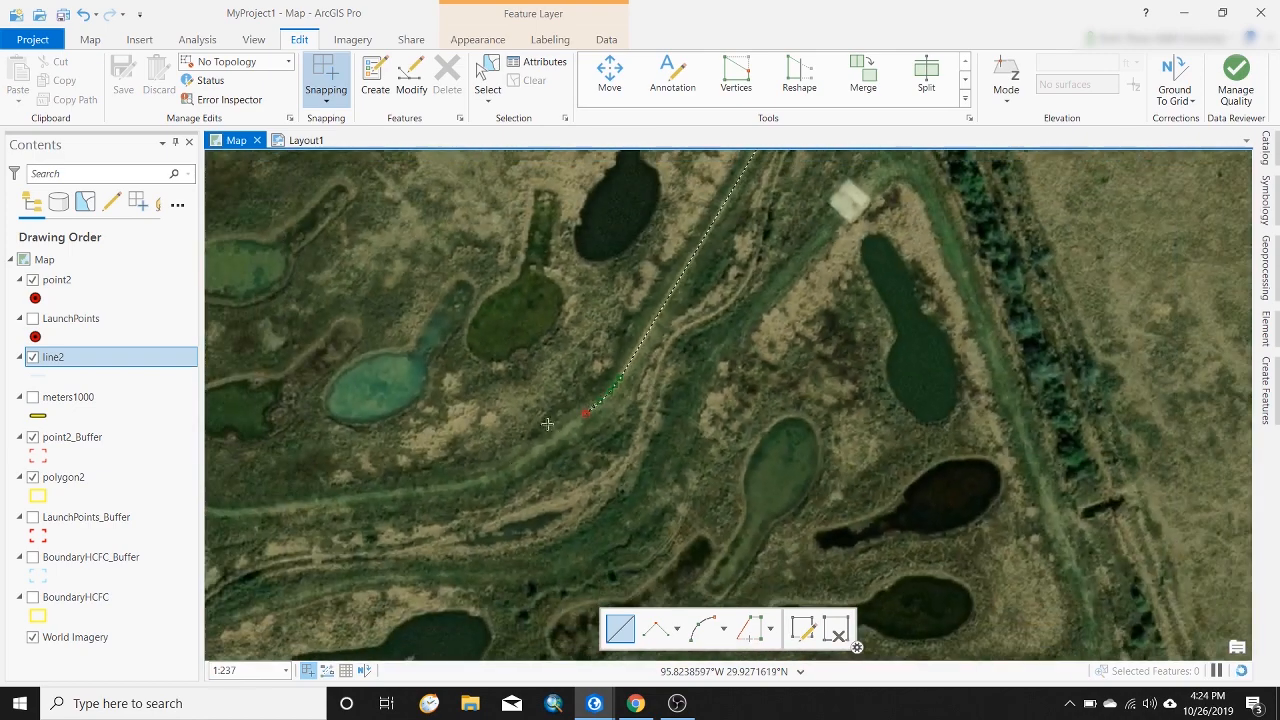
scroll(368, 443, up, 3)
double_click(368, 443)
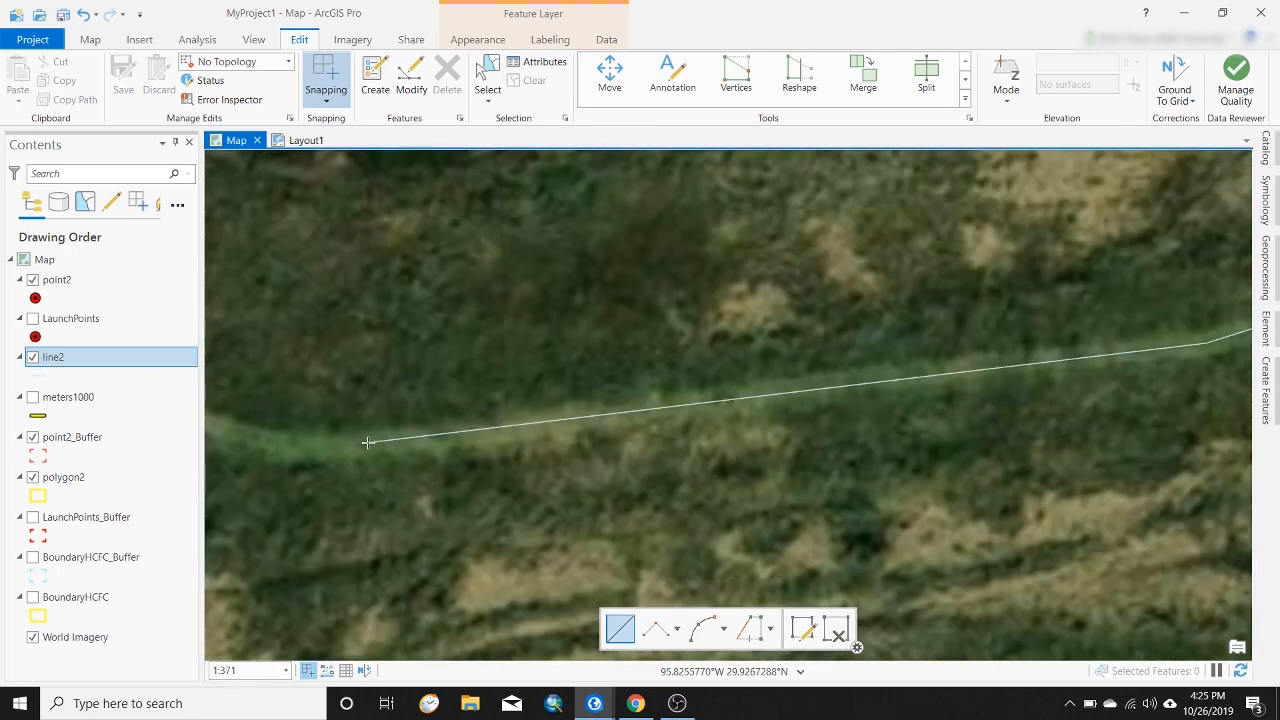
scroll(249, 454, down, 1)
scroll(340, 500, down, 3)
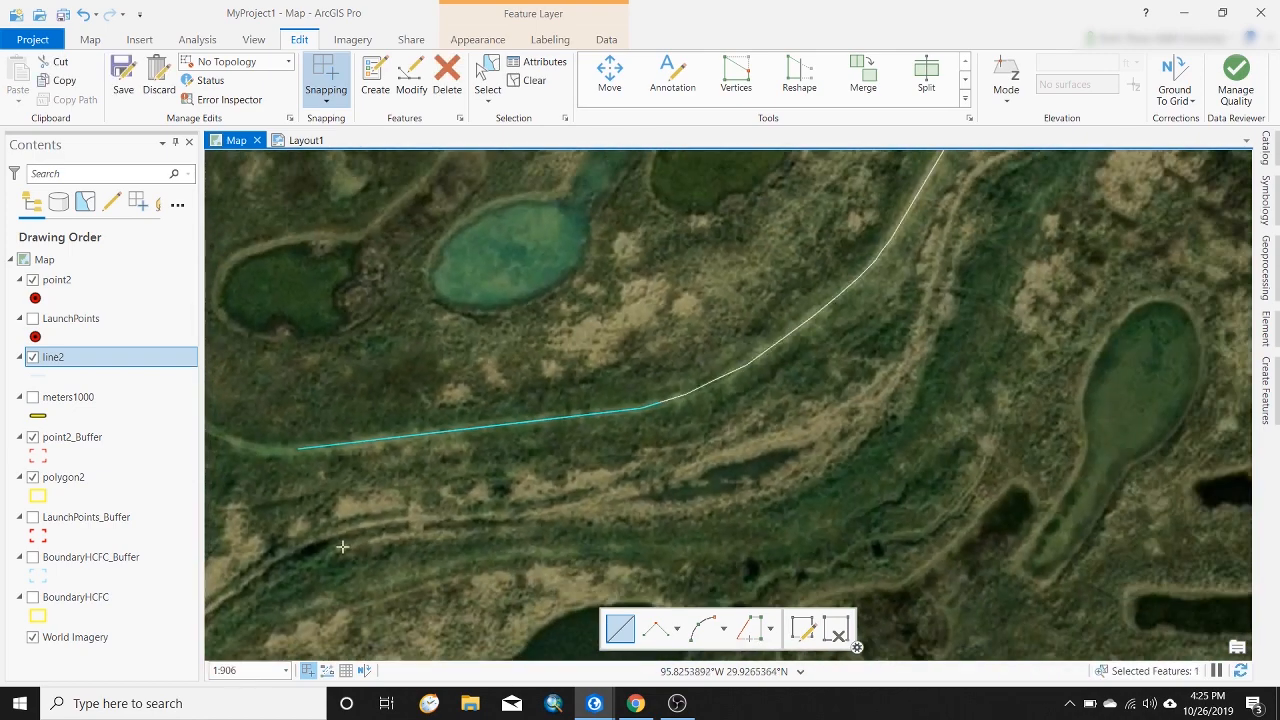
scroll(407, 514, down, 2)
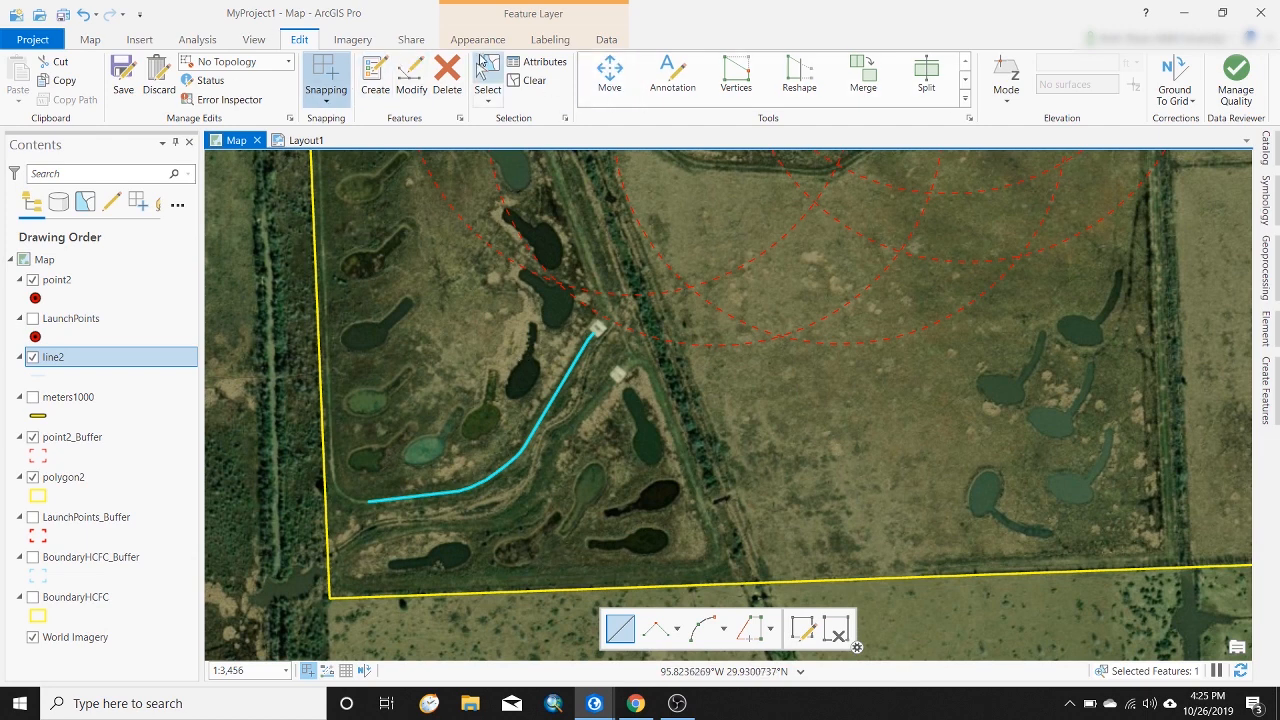
Save all the line edits, clear the feature selection, and return to the Explore tool
click(123, 75)
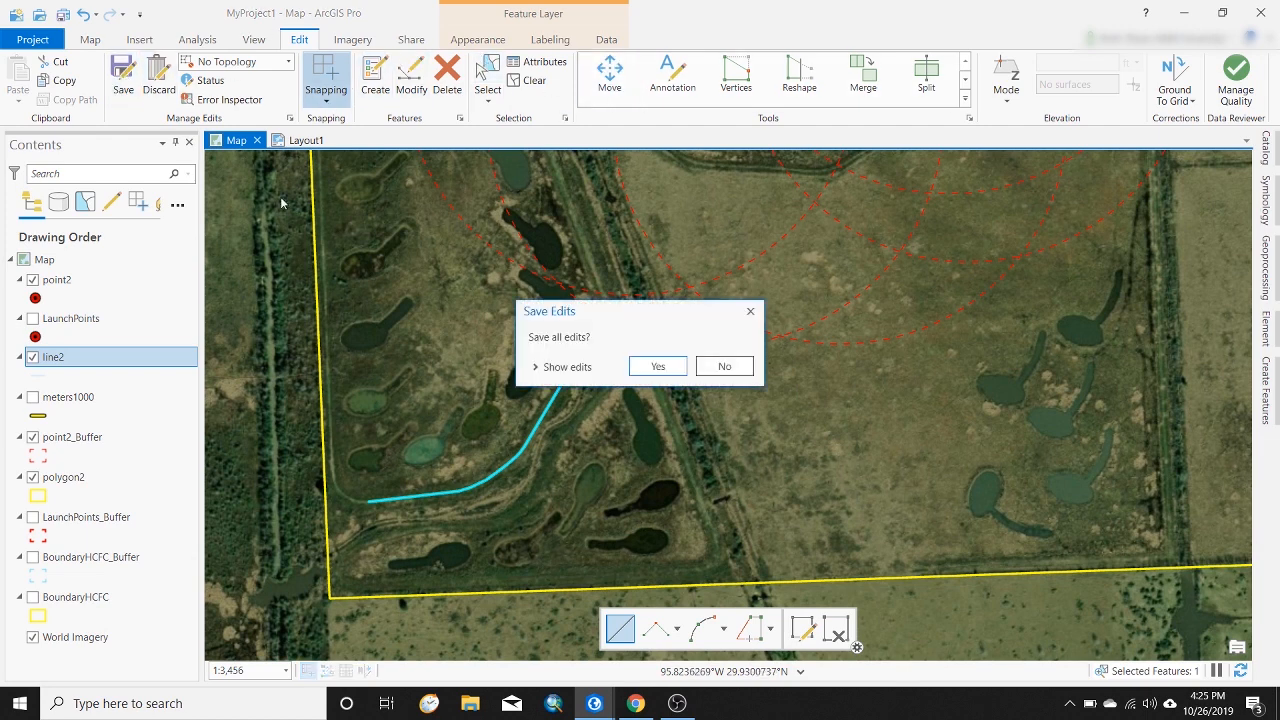
click(655, 368)
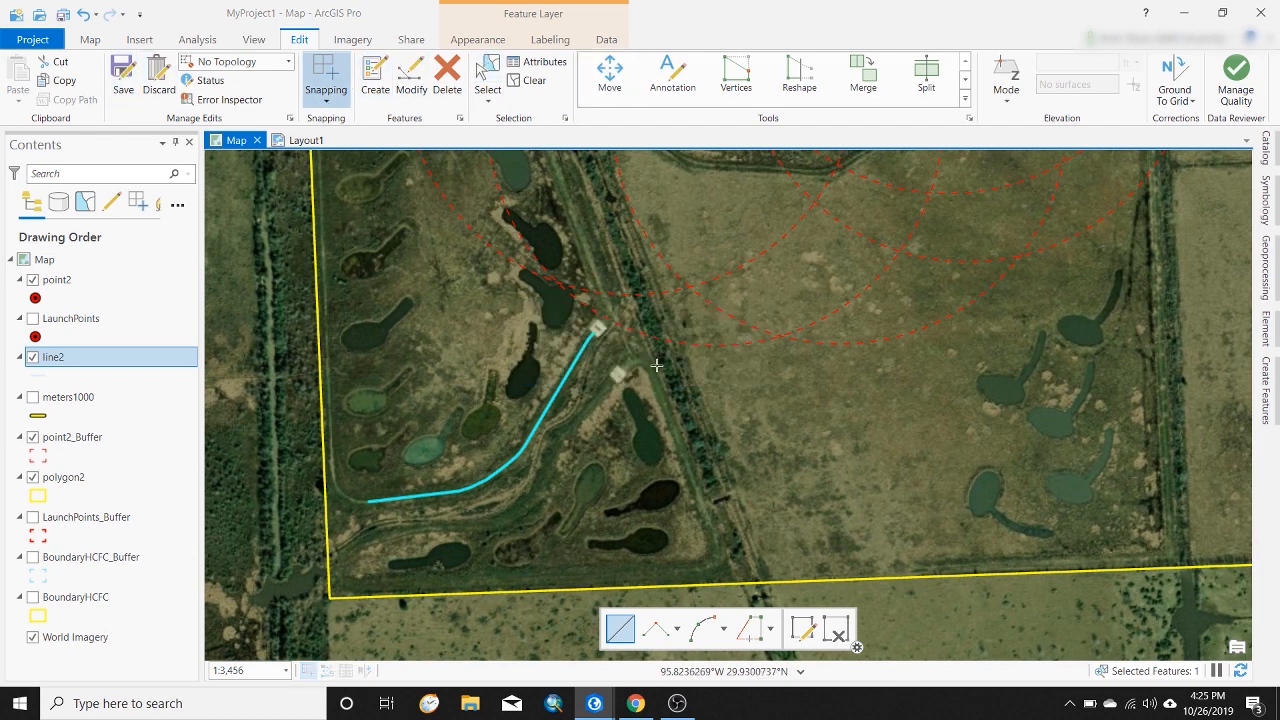
click(522, 83)
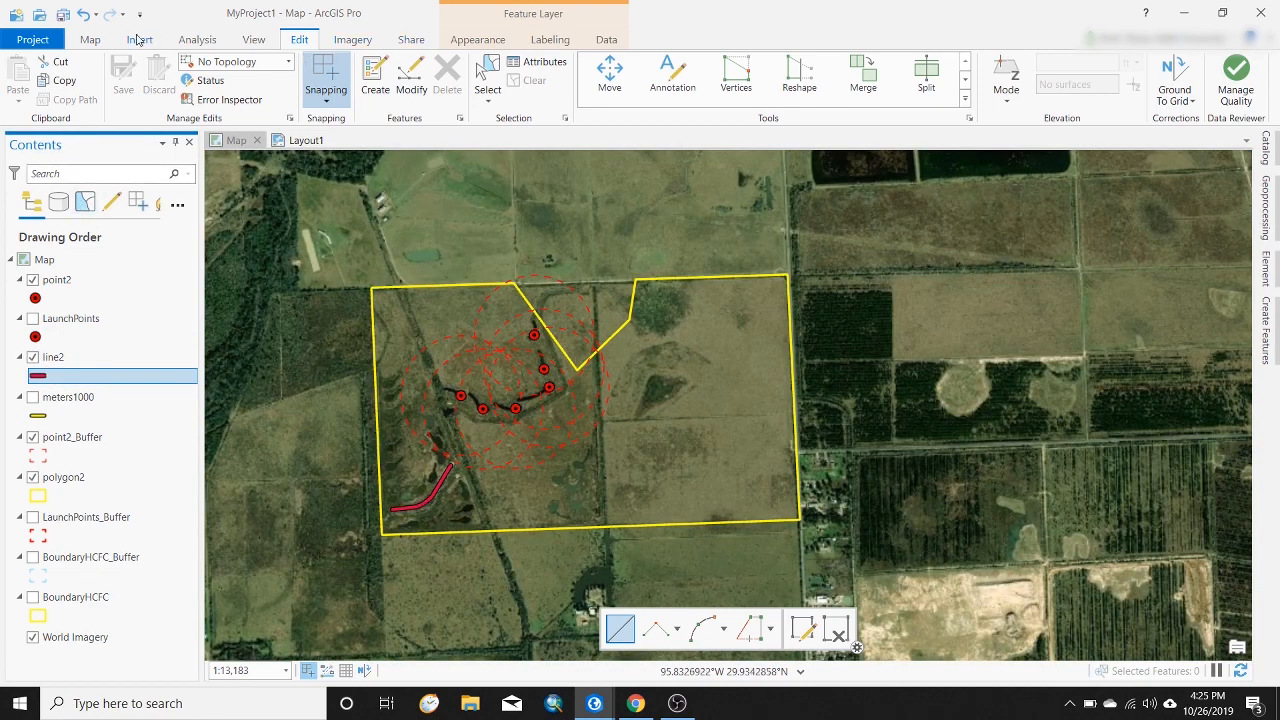
click(90, 40)
click(127, 76)
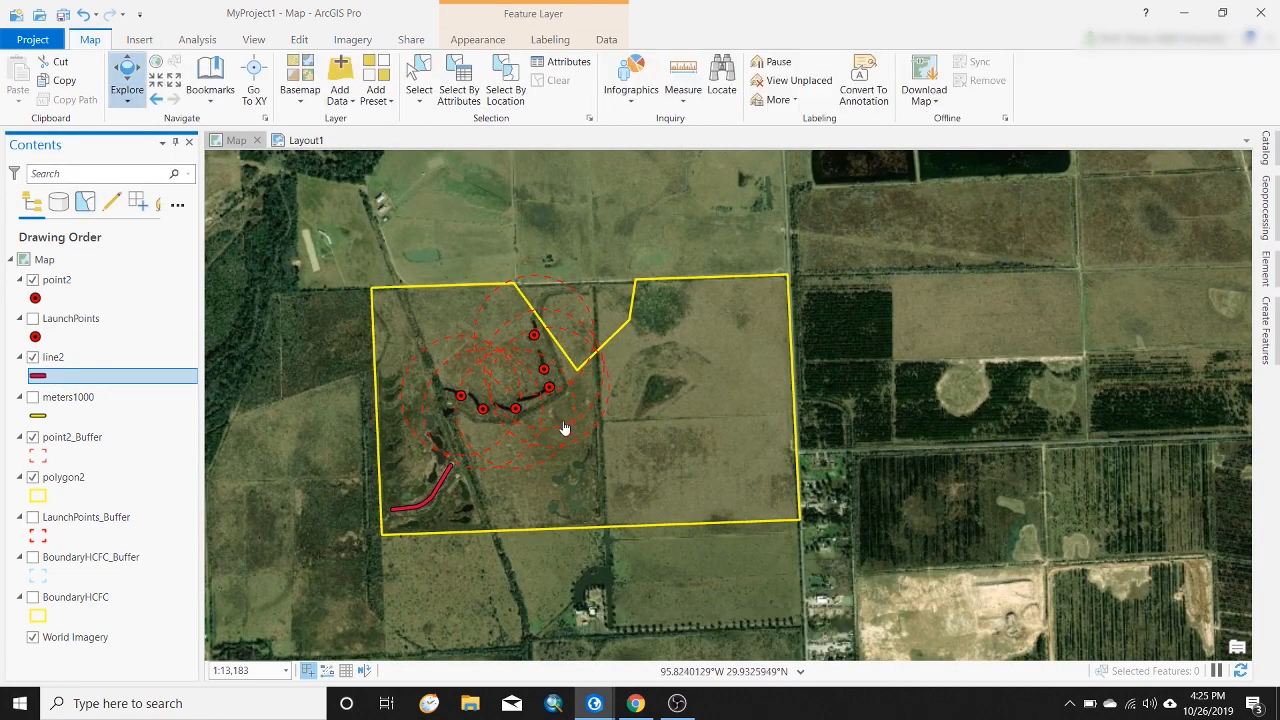